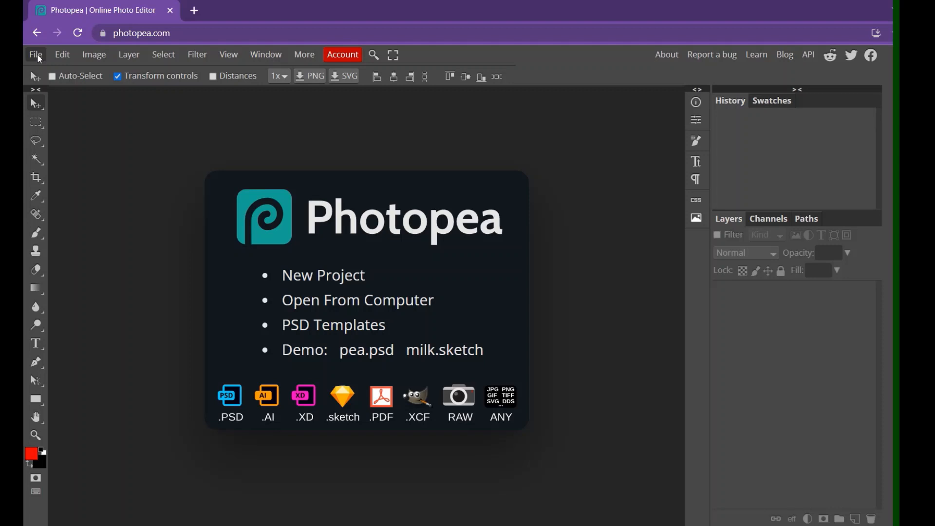
left_click(36, 55)
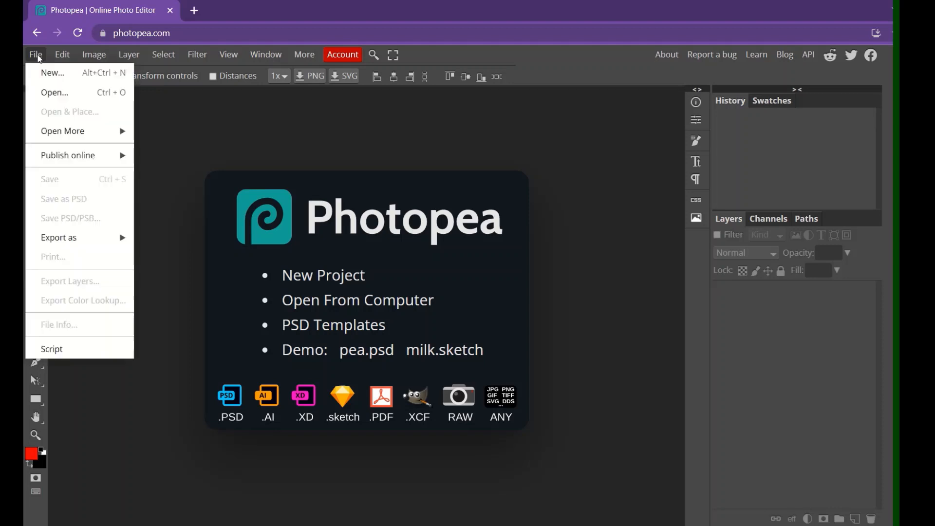
left_click(67, 94)
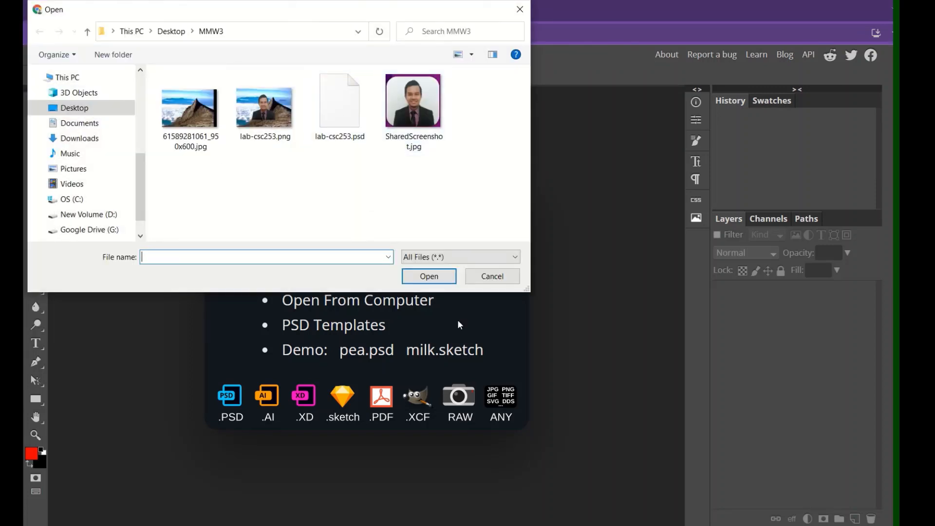
left_click(493, 275)
Start a new project and name it image_editing.
left_click(37, 57)
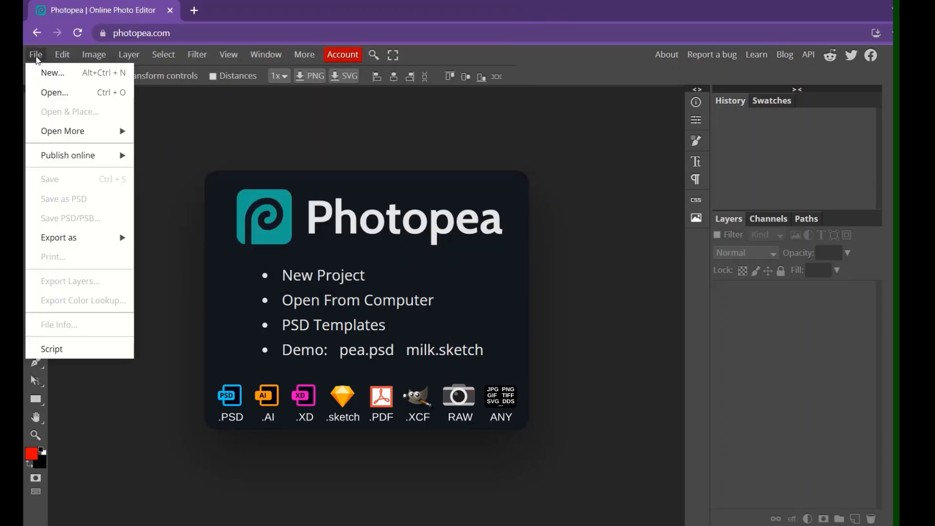
left_click(72, 79)
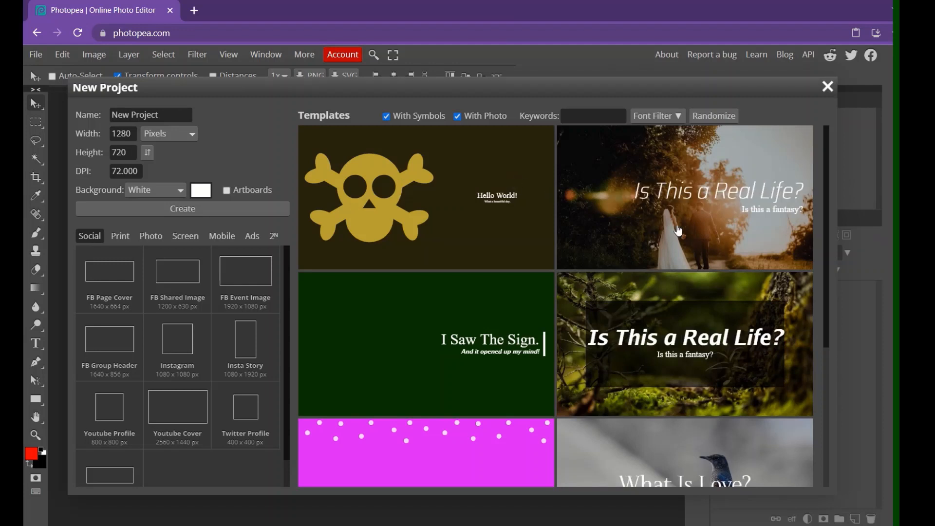
left_click(175, 114)
left_click_drag(174, 115, 69, 113)
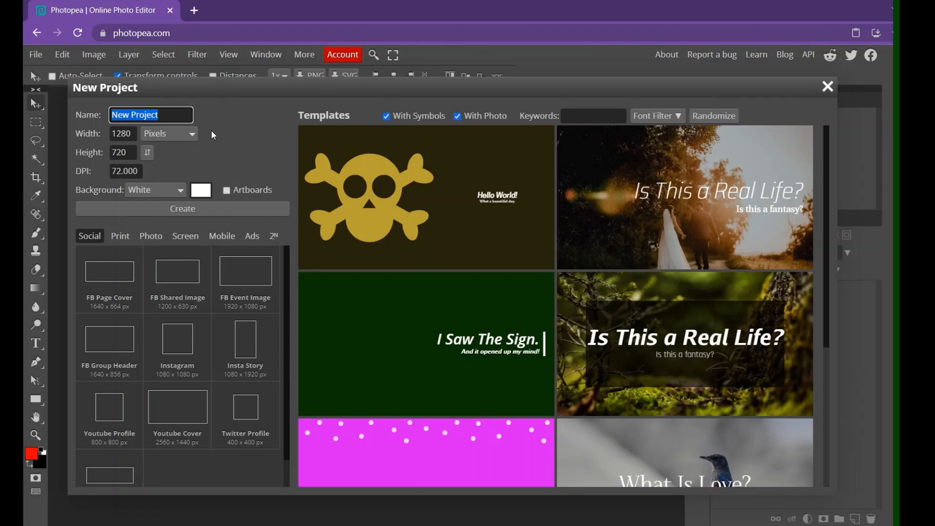
type("imagae")
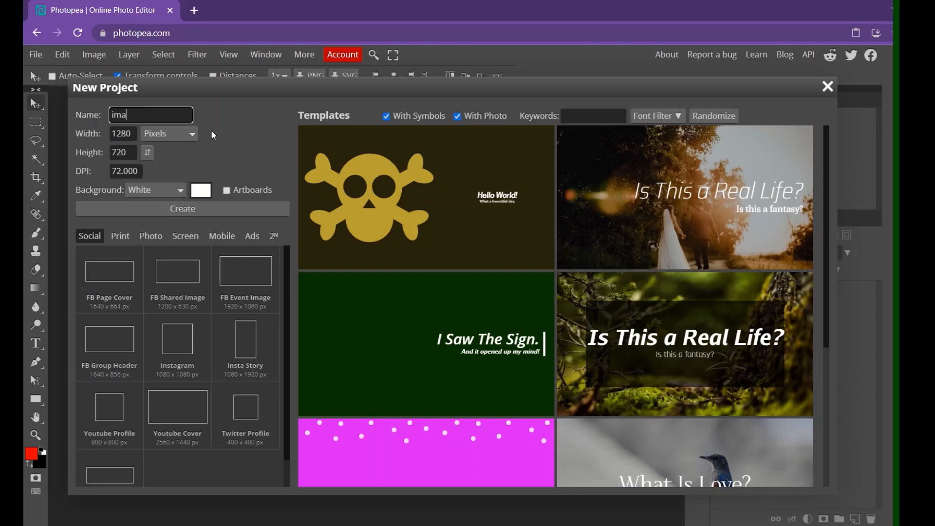
key("BackSpace")
key("BackSpace")
type("e_editing")
Create the project from the Wallet photo preset (2 x 3 in) with a Transparent background.
left_click(120, 239)
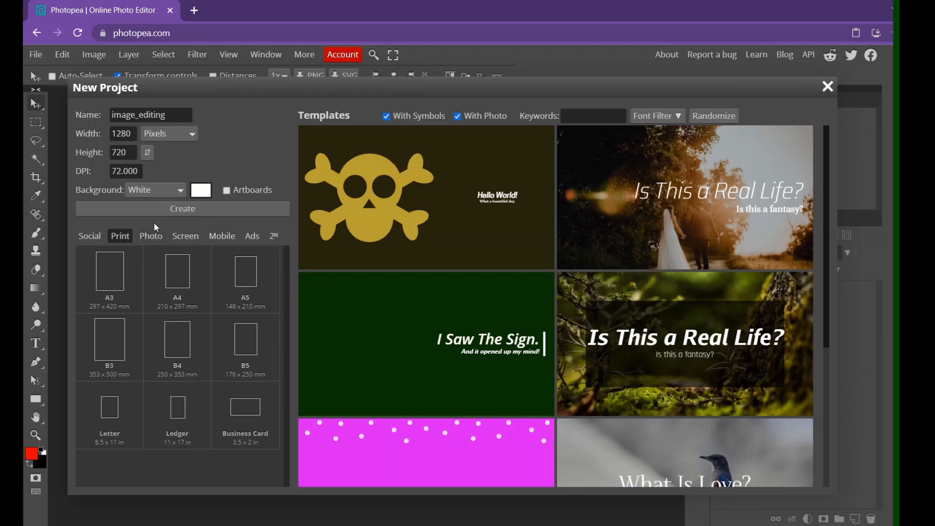
left_click(158, 236)
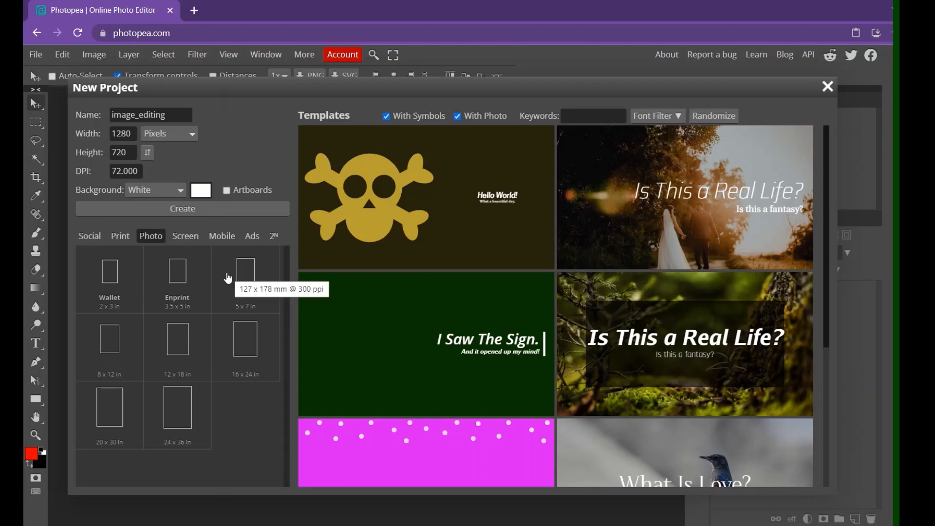
left_click(175, 234)
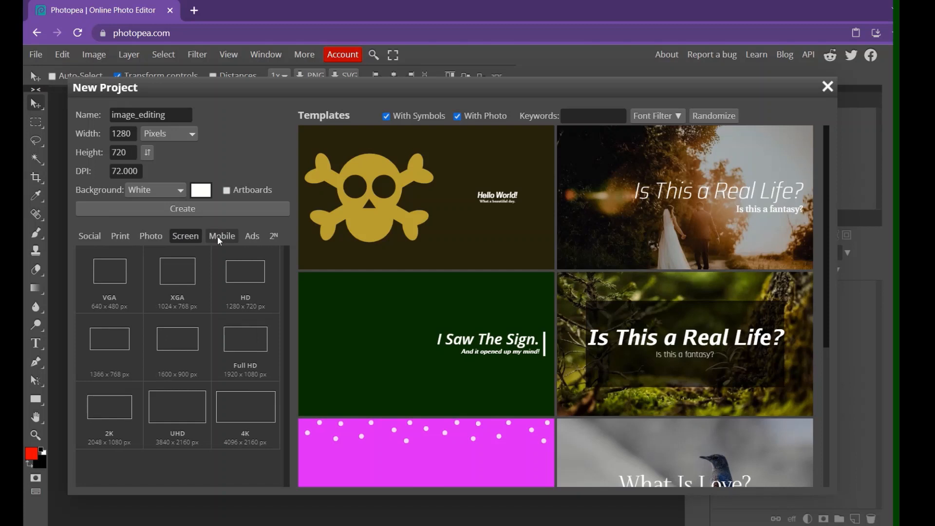
left_click(217, 236)
left_click(155, 237)
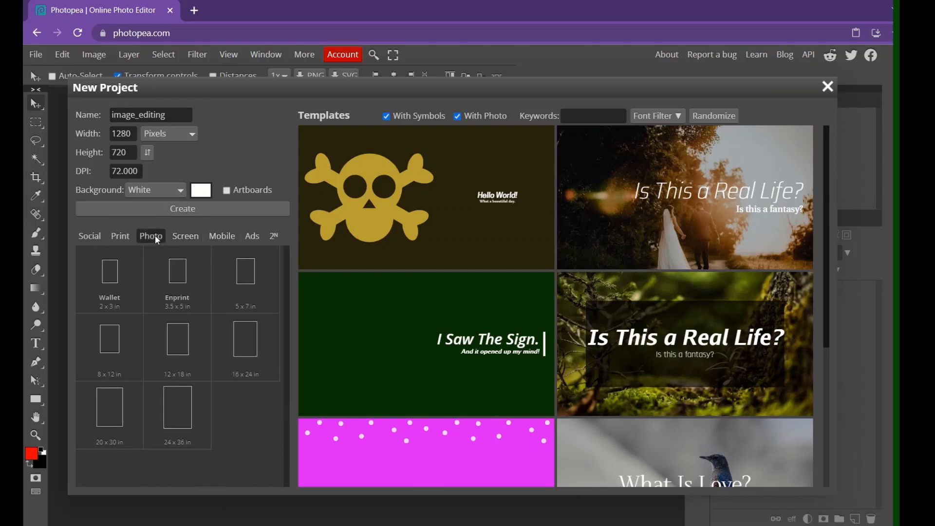
left_click(125, 290)
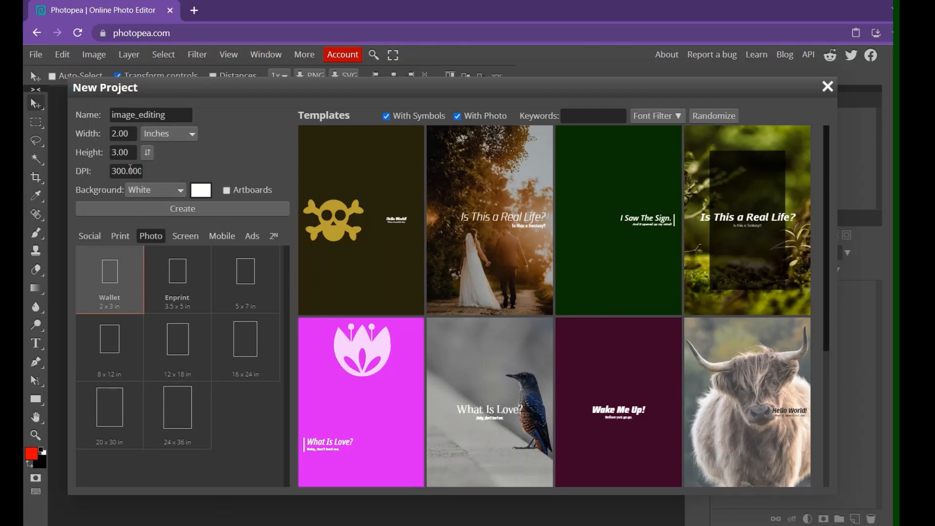
left_click(143, 188)
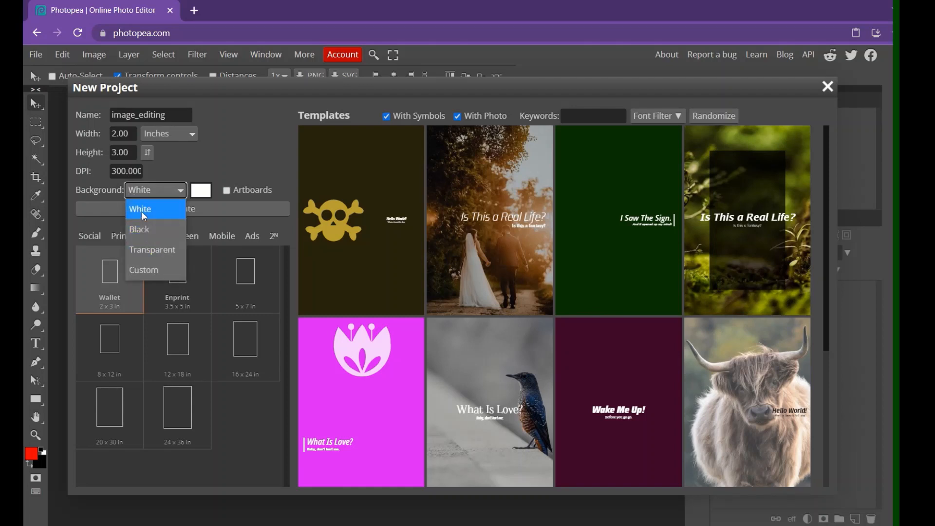
left_click(160, 251)
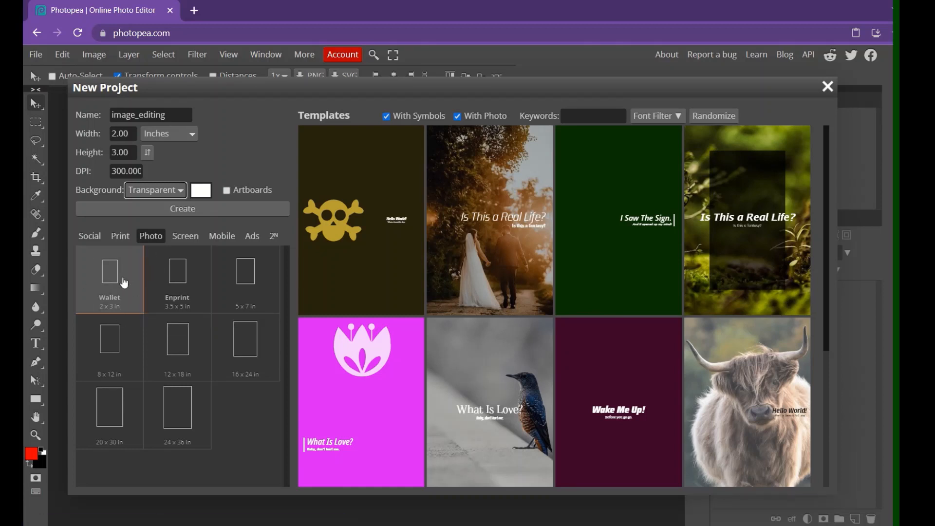
left_click(172, 213)
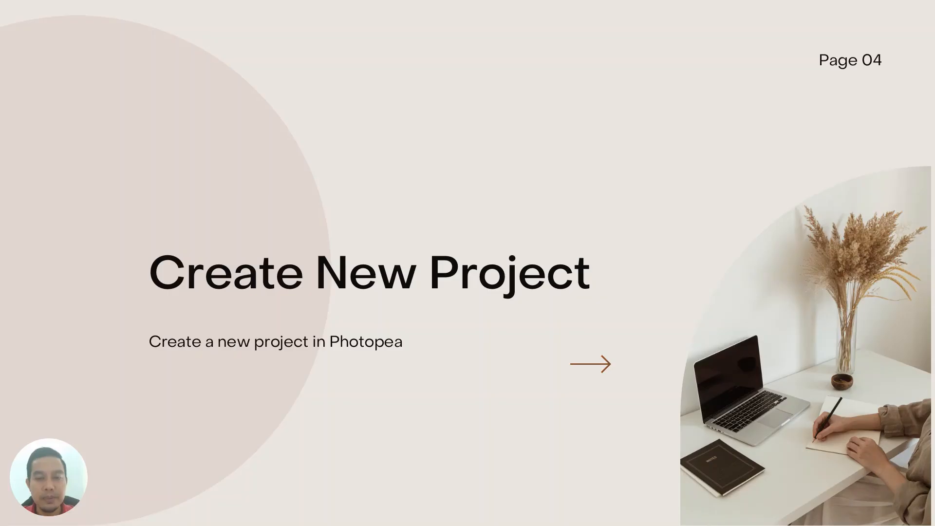
key("Right")
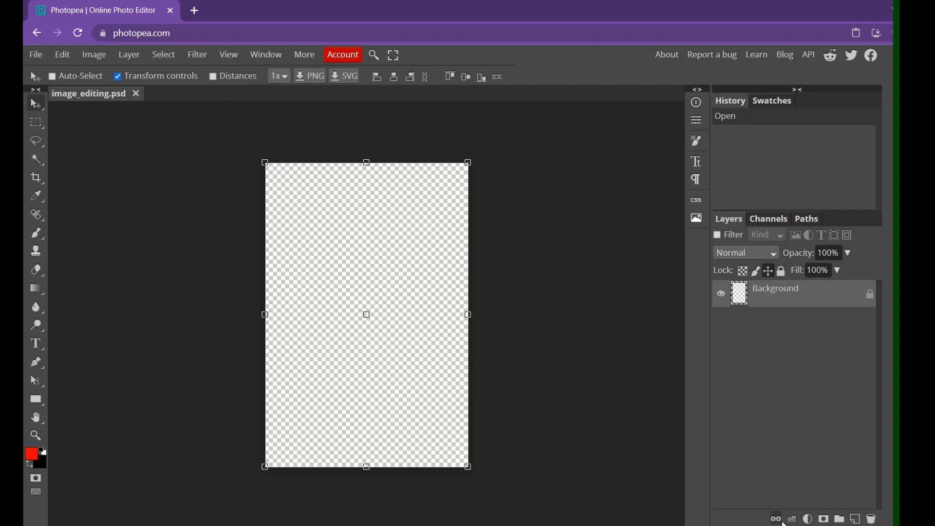
Add a new layer above the Background layer and open its name for editing.
left_click(859, 519)
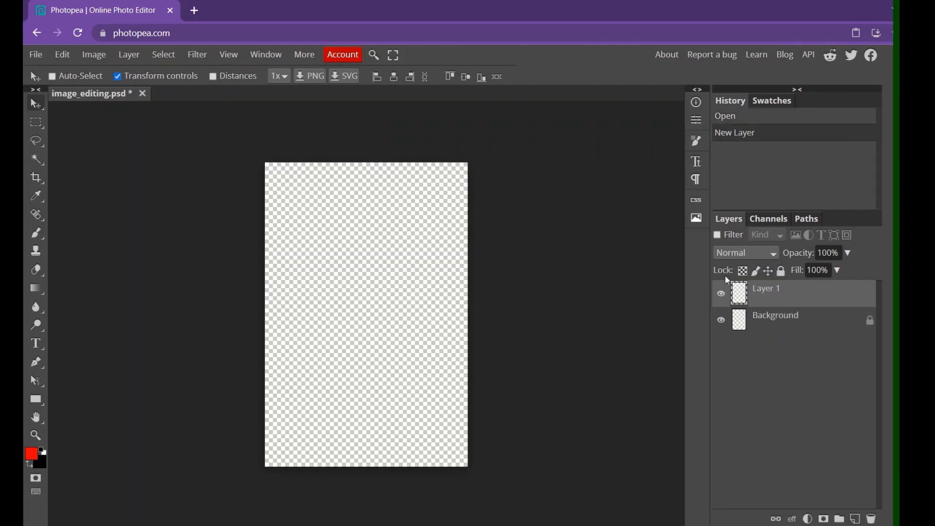
double_click(769, 292)
key("Return")
double_click(775, 292)
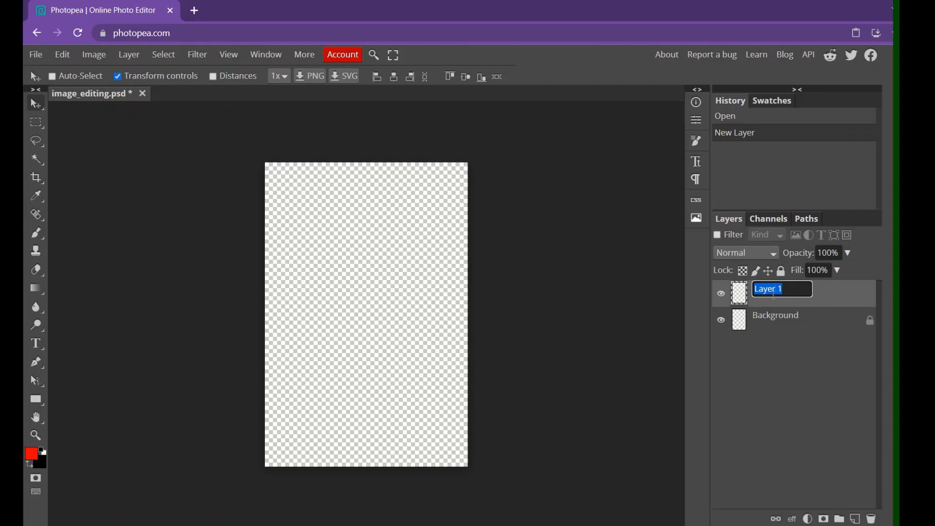
left_click(799, 290)
left_click(797, 416)
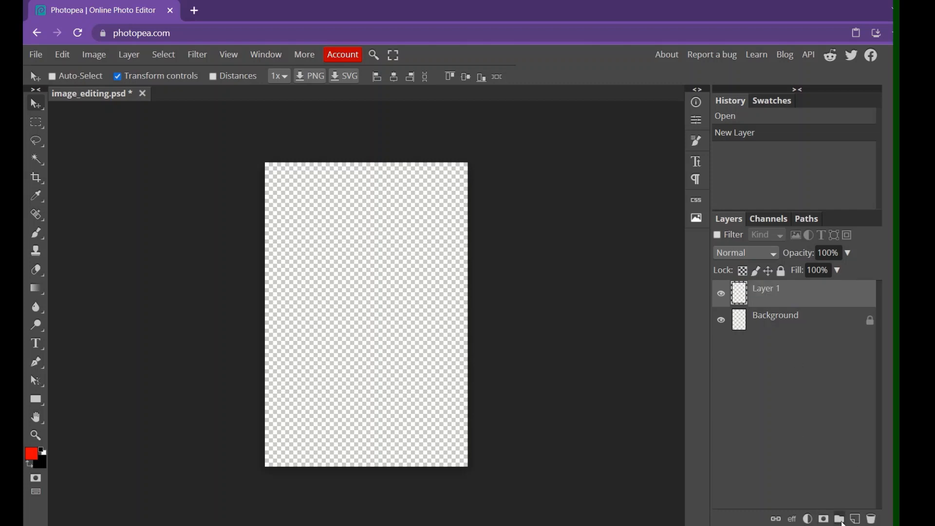
Create a layer folder and move Layer 1 into it.
left_click(843, 522)
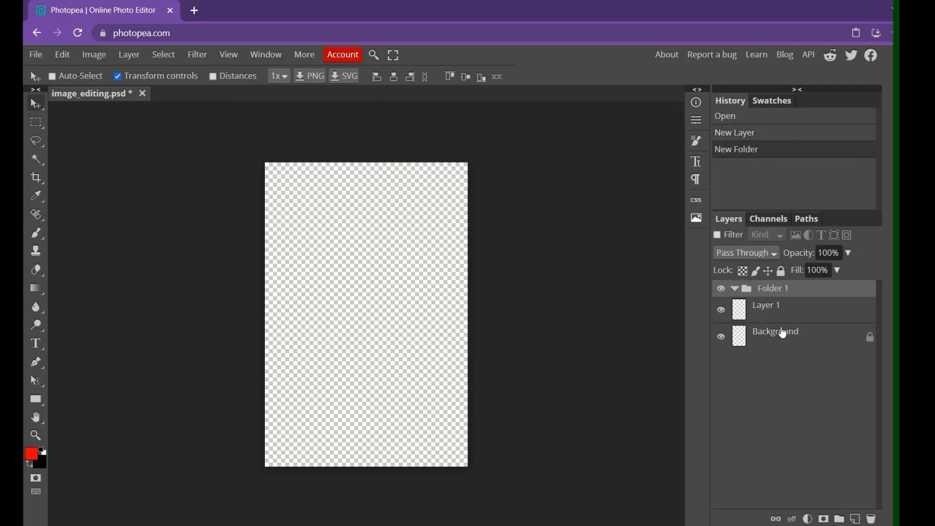
left_click_drag(764, 315, 782, 293)
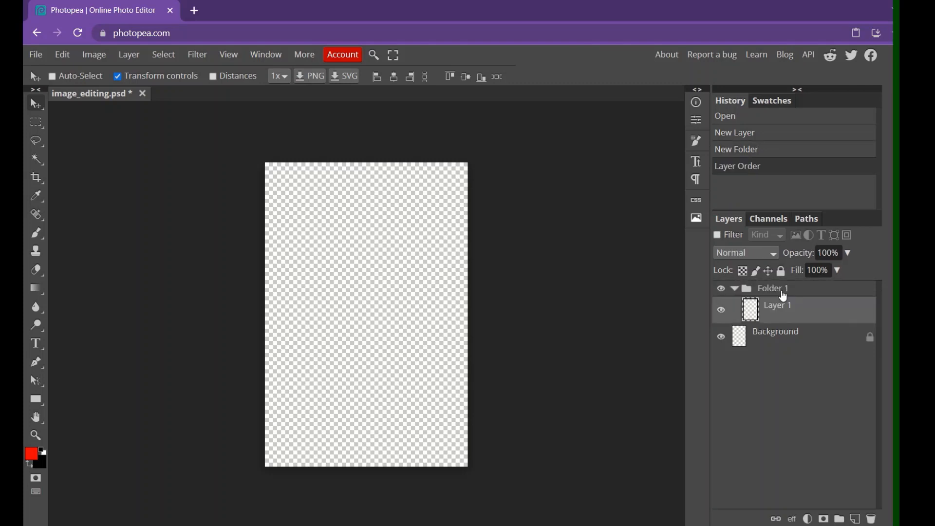
left_click(783, 292)
Collapse and expand Folder 1 twice, and hide and show both the folder and the Background layer.
left_click(736, 289)
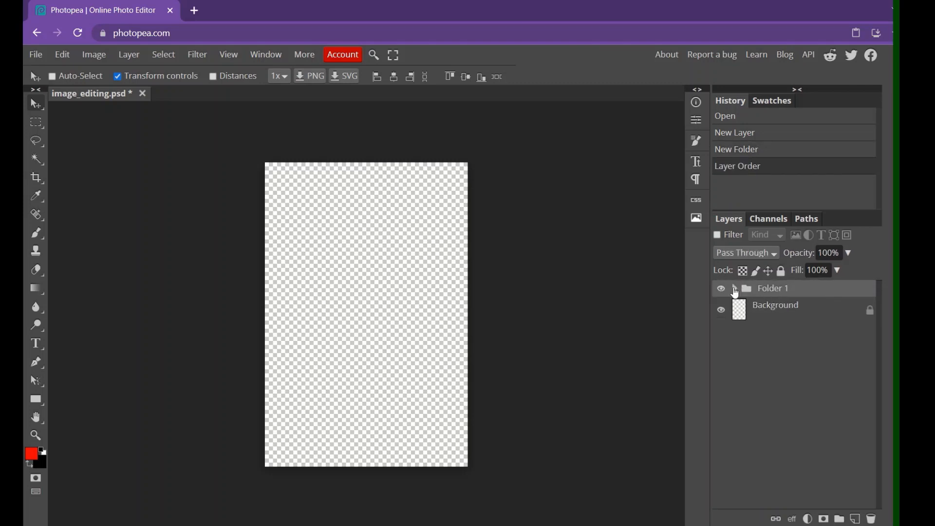
left_click(736, 290)
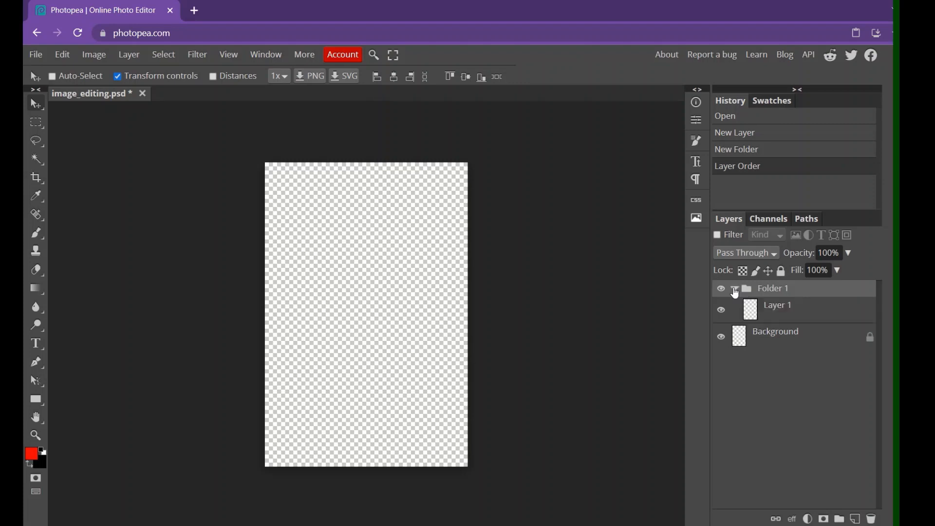
left_click(736, 291)
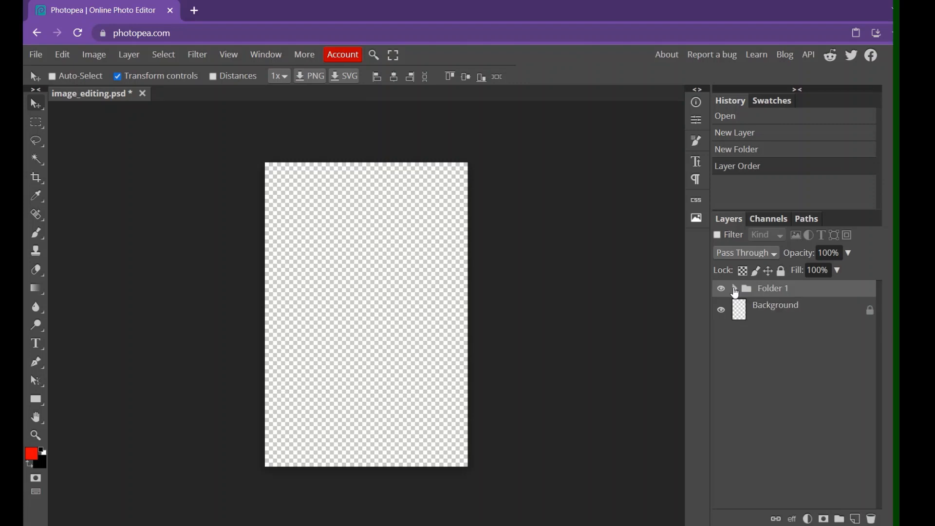
left_click(736, 290)
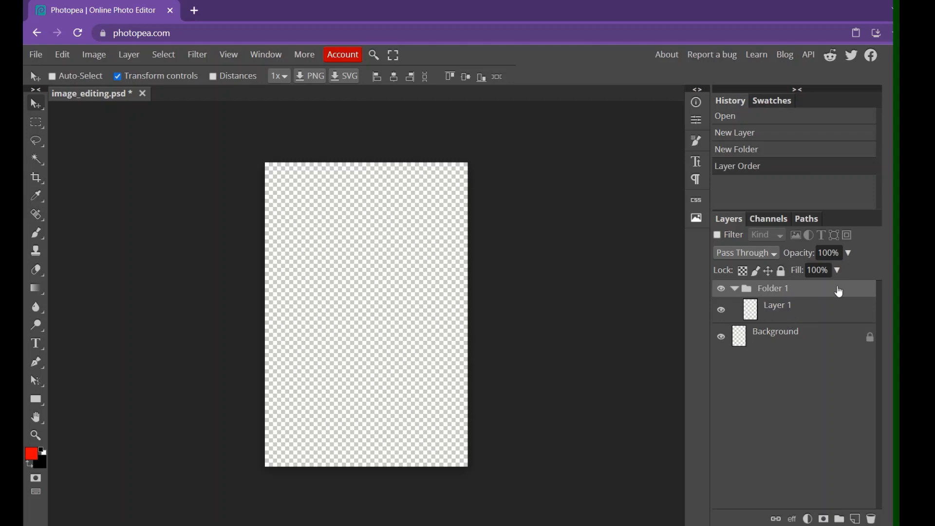
left_click(724, 291)
left_click(723, 289)
left_click(720, 339)
left_click(723, 341)
Remove the Background layer's existing lock and apply the full lock to it.
left_click(872, 342)
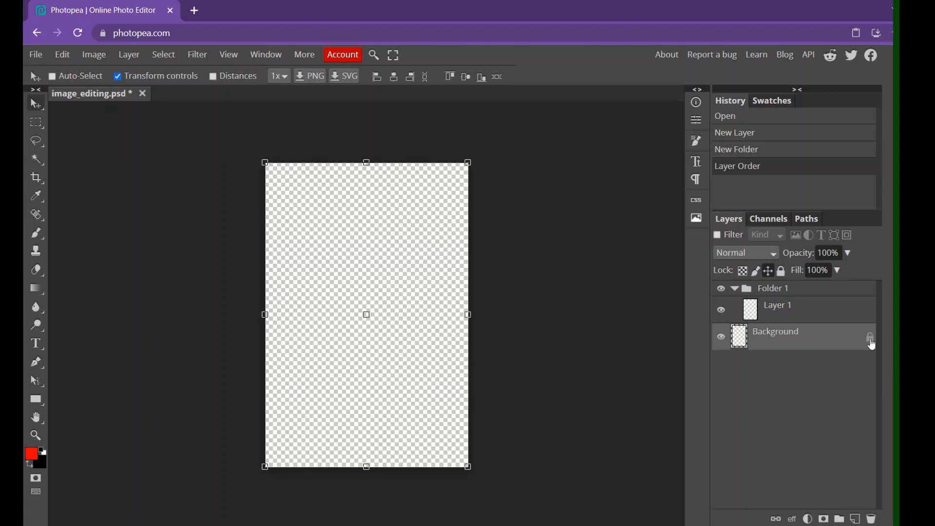
left_click(872, 338)
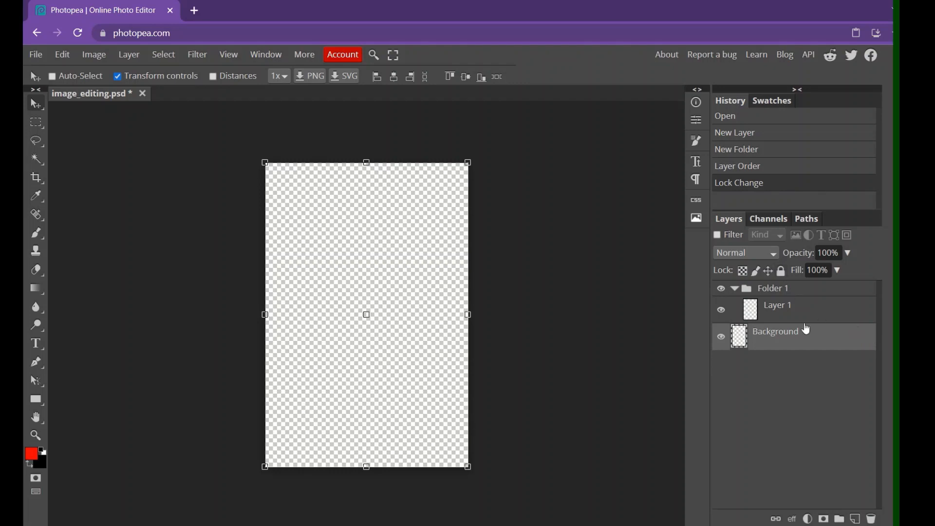
left_click(782, 276)
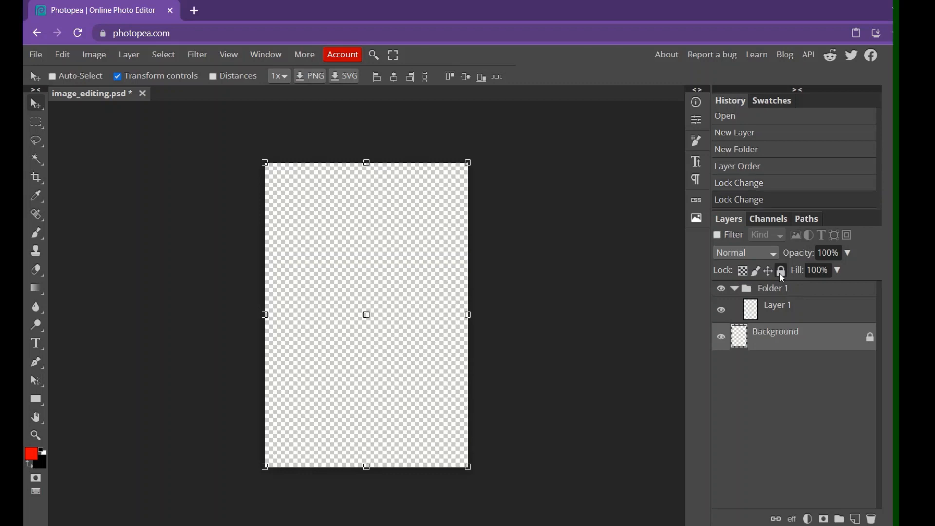
Delete Folder 1 together with the layer inside it.
left_click(778, 292)
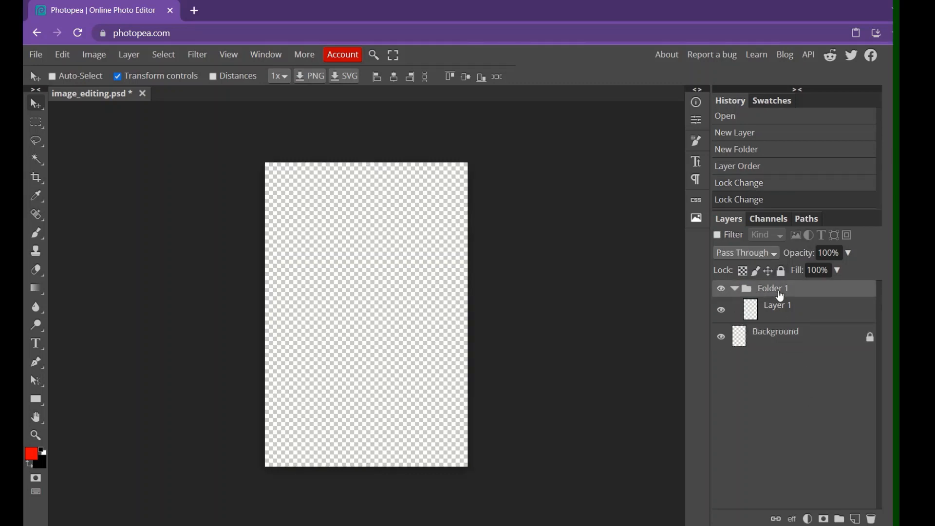
left_click(798, 313)
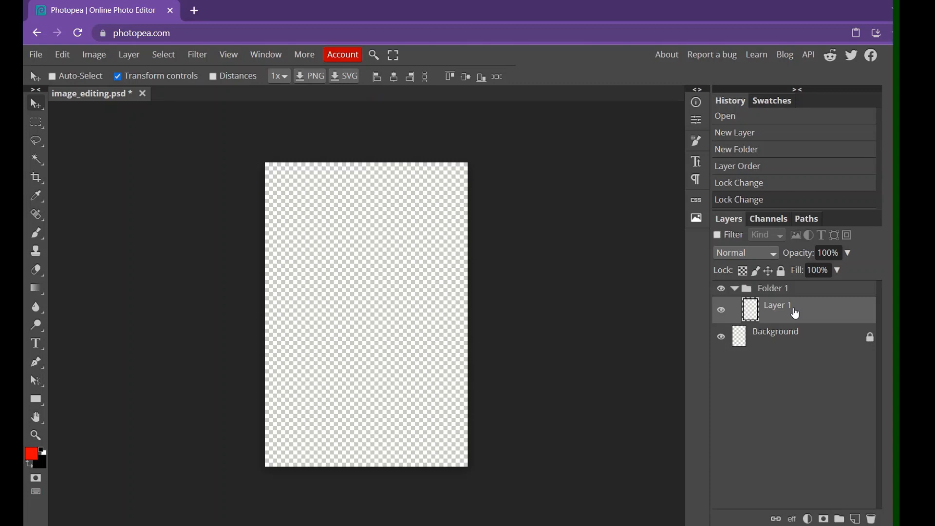
left_click(793, 290)
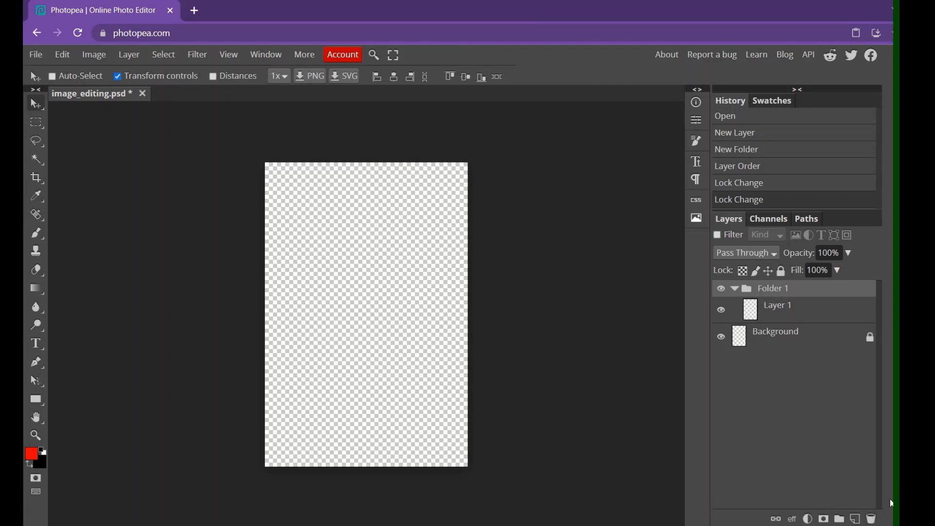
left_click(873, 519)
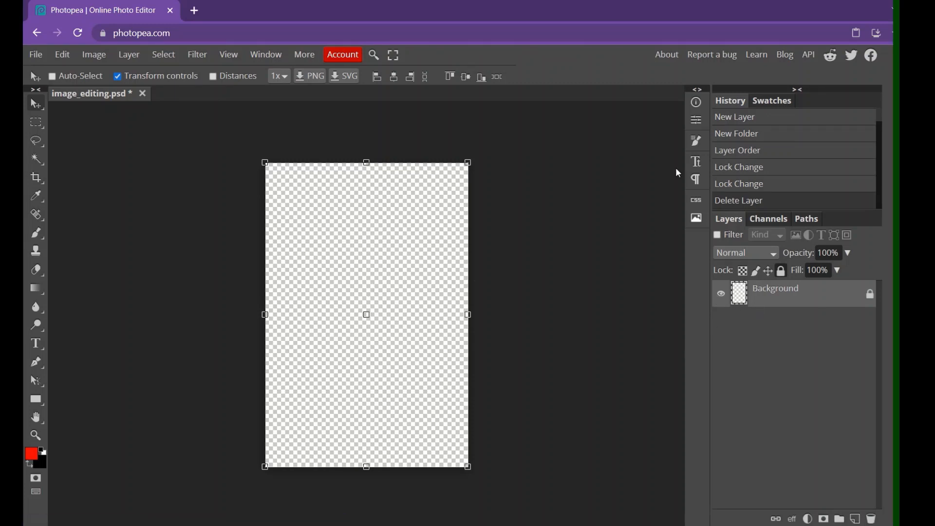
Step back through the history to the New Folder, New Layer and Open states, and return to the Delete Layer state.
scroll(772, 162, "up", 1)
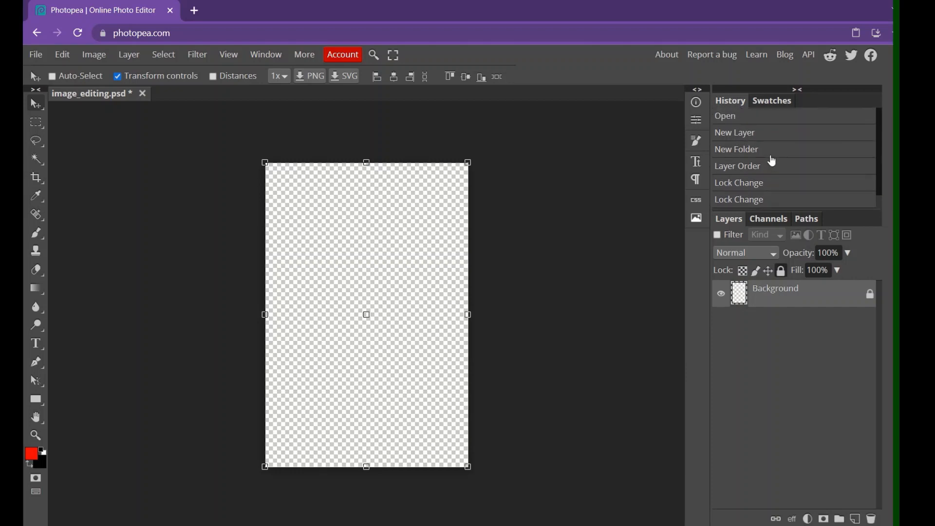
scroll(771, 146, "down", 1)
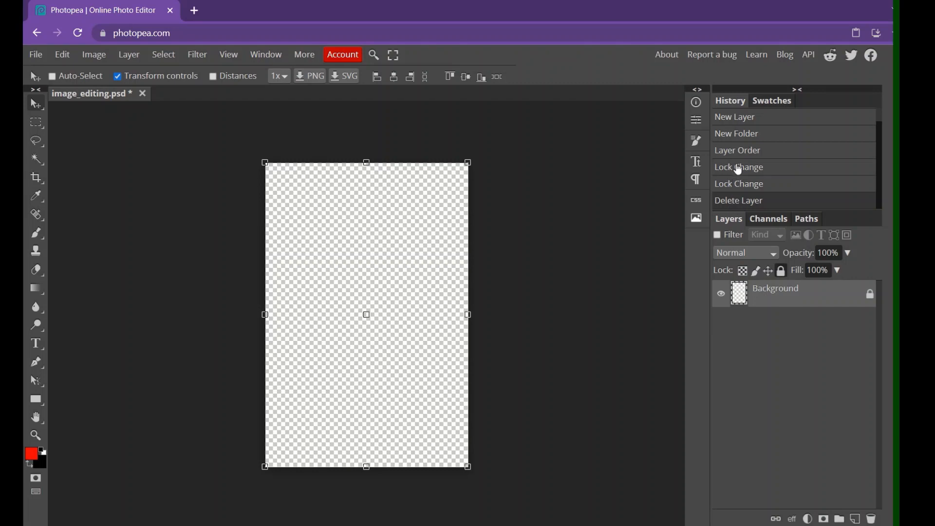
left_click(739, 138)
left_click(743, 119)
scroll(759, 139, "up", 1)
left_click(738, 119)
left_click(748, 135)
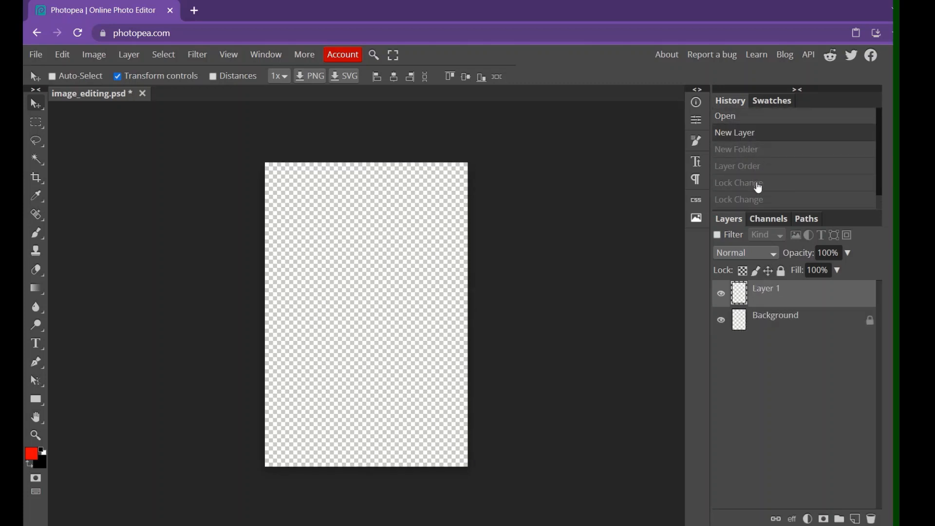
left_click(749, 200)
scroll(748, 200, "down", 1)
left_click(749, 203)
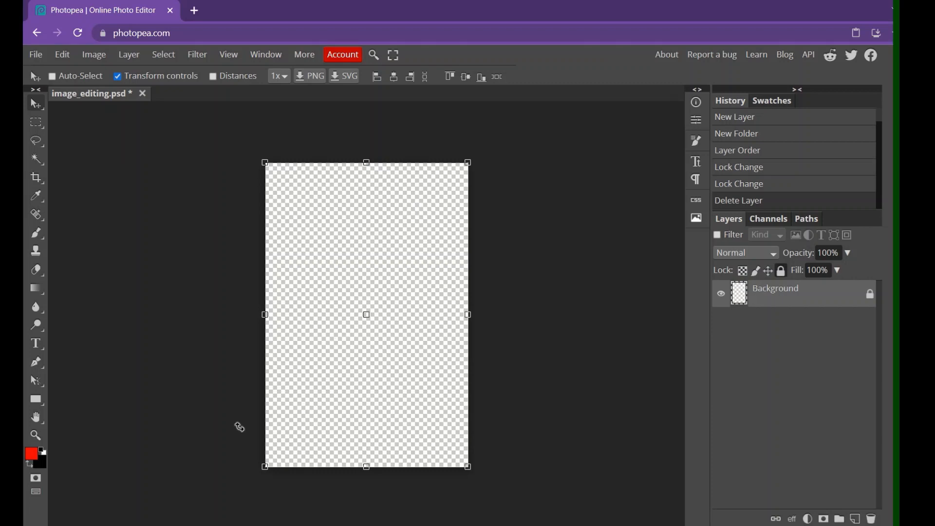
Place SharedScreenshot.jpg from the MMW3 folder onto the canvas and position it at X 300 px, Y 320 px.
key("alt+Tab")
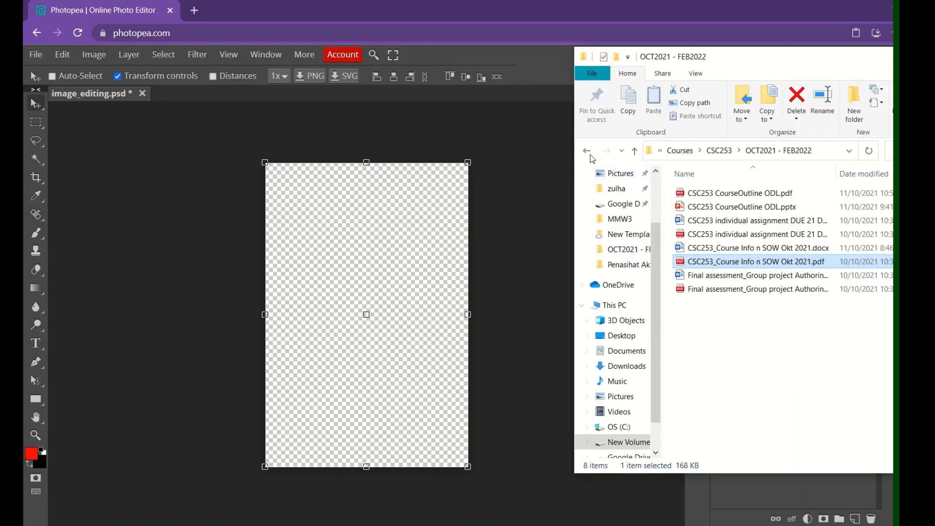
left_click(622, 194)
scroll(621, 195, "up", 1)
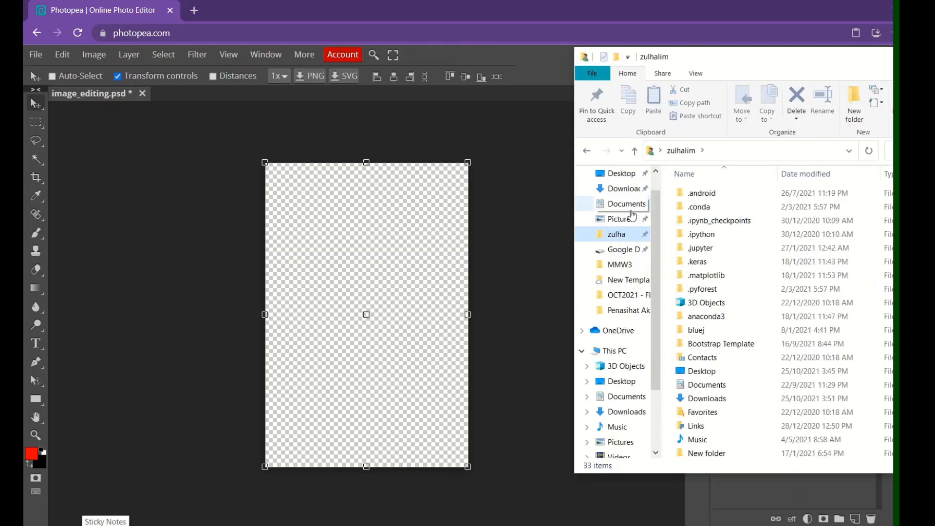
left_click(620, 265)
left_click_drag(800, 64, 705, 52)
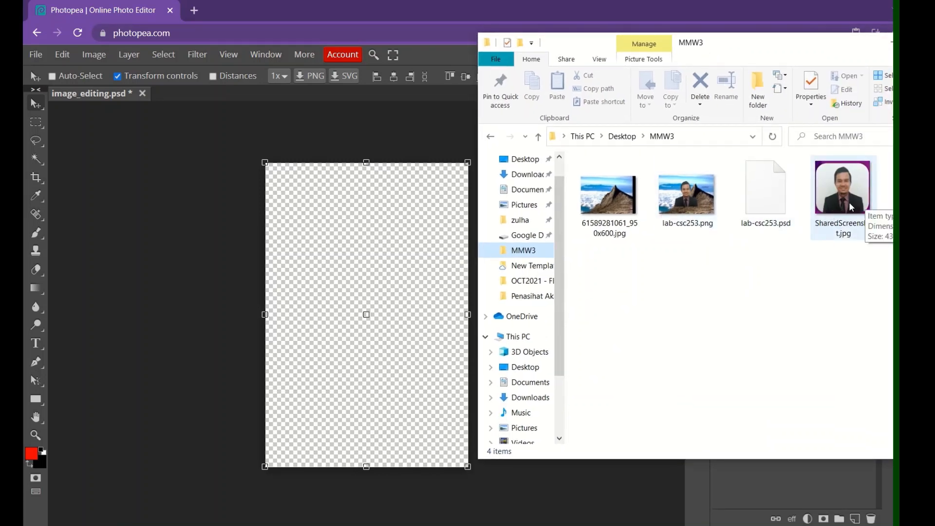
left_click_drag(852, 187, 336, 317)
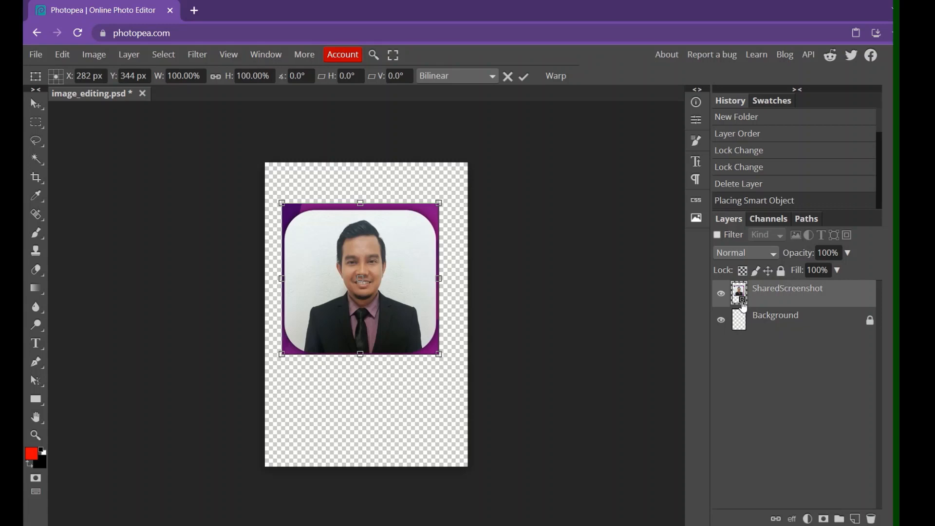
mouse_move(342, 302)
left_mouse_down()
mouse_move(352, 311)
mouse_move(348, 293)
left_mouse_up()
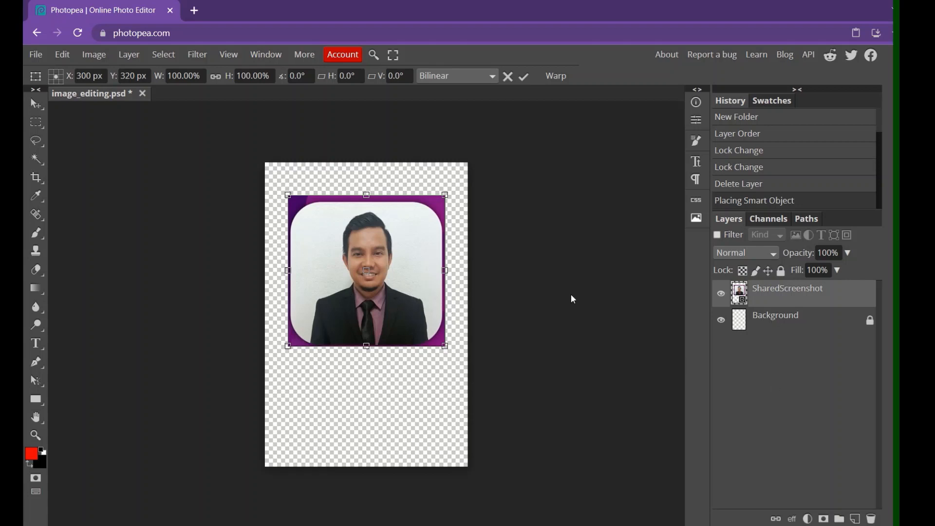
Rasterize the SharedScreenshot smart object and shift the photo slightly upward on the canvas.
right_click(773, 301)
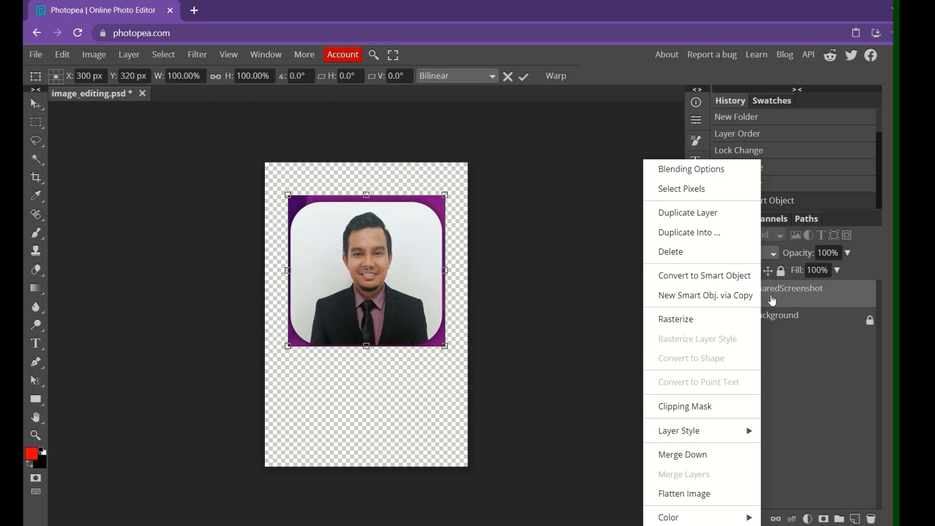
left_click(702, 318)
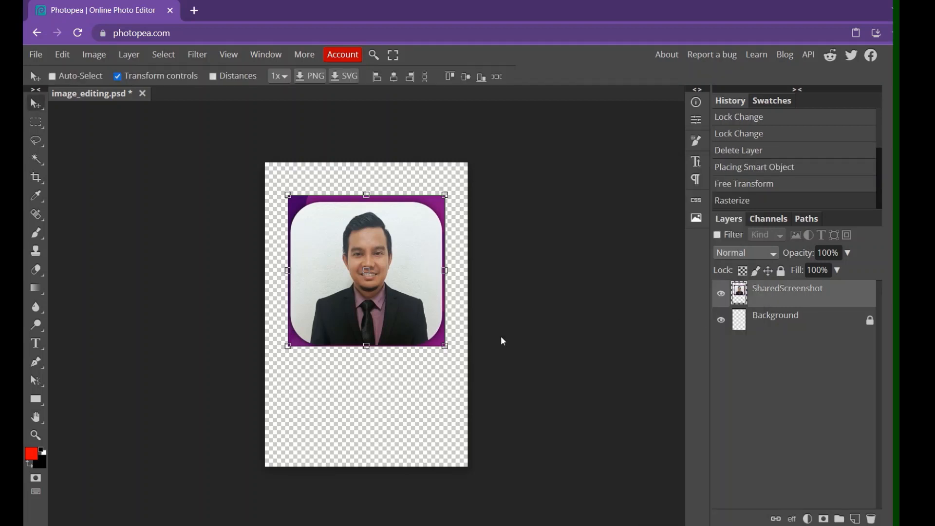
mouse_move(382, 306)
left_mouse_down()
mouse_move(371, 294)
mouse_move(388, 278)
mouse_move(384, 308)
left_mouse_up()
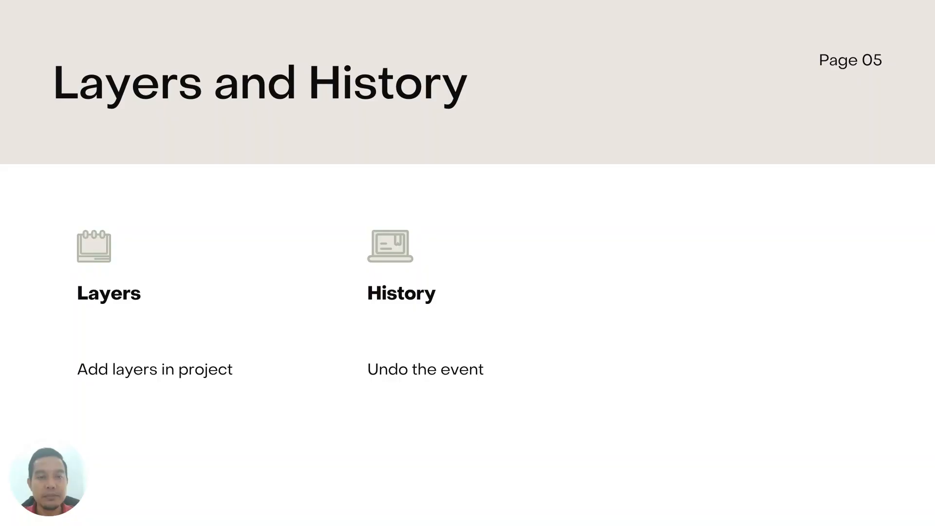
key("Right")
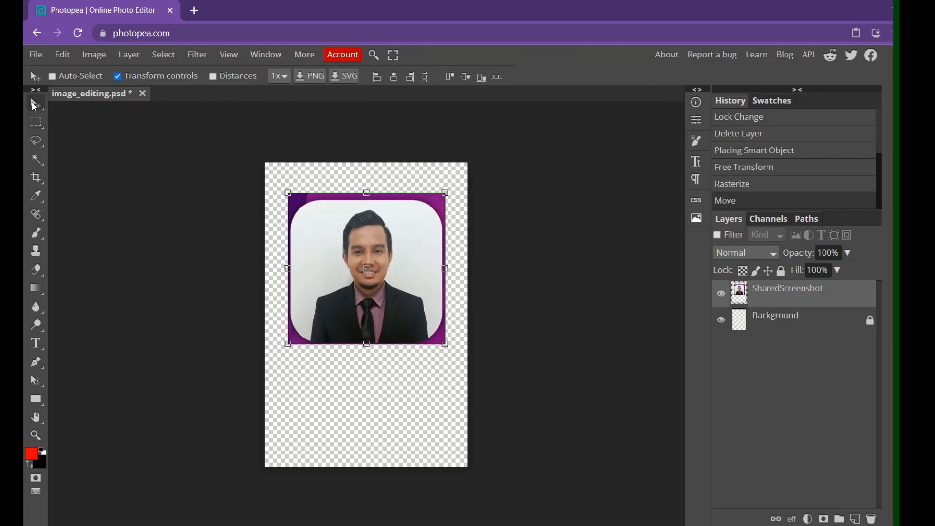
Move the photo slightly down and stretch it from its corner to about 104.31% width and 101.34% height.
mouse_move(325, 250)
left_mouse_down()
mouse_move(305, 221)
mouse_move(387, 217)
mouse_move(343, 306)
mouse_move(322, 283)
mouse_move(338, 259)
mouse_move(325, 220)
mouse_move(327, 251)
left_mouse_up()
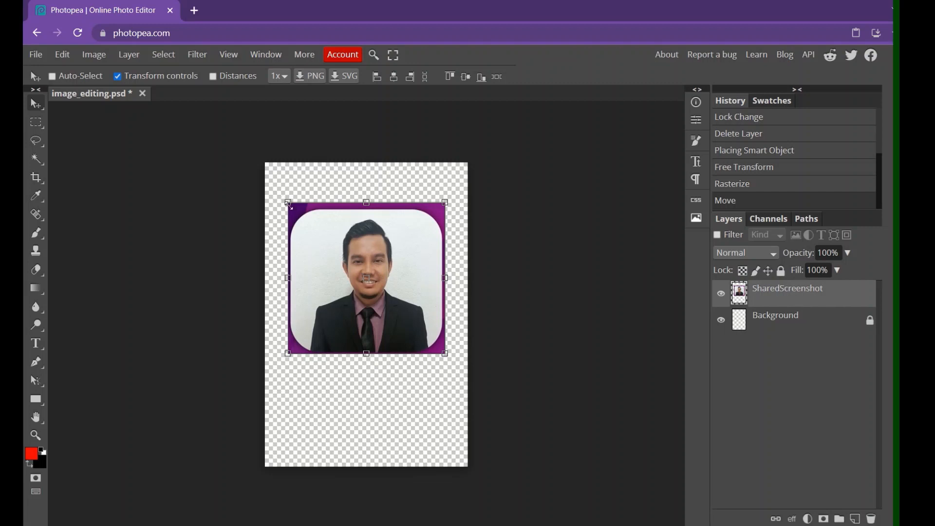
mouse_move(286, 199)
left_mouse_down()
mouse_move(333, 263)
mouse_move(282, 201)
left_mouse_up()
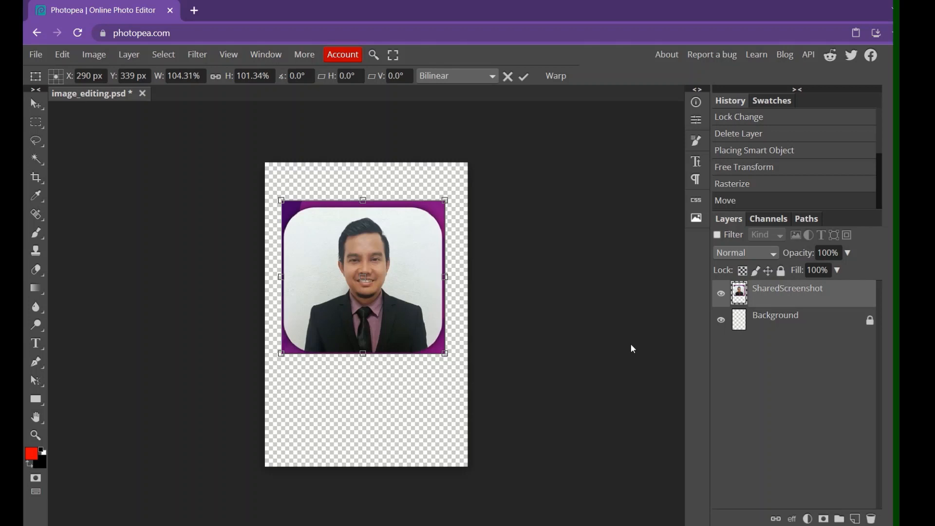
left_click(783, 327)
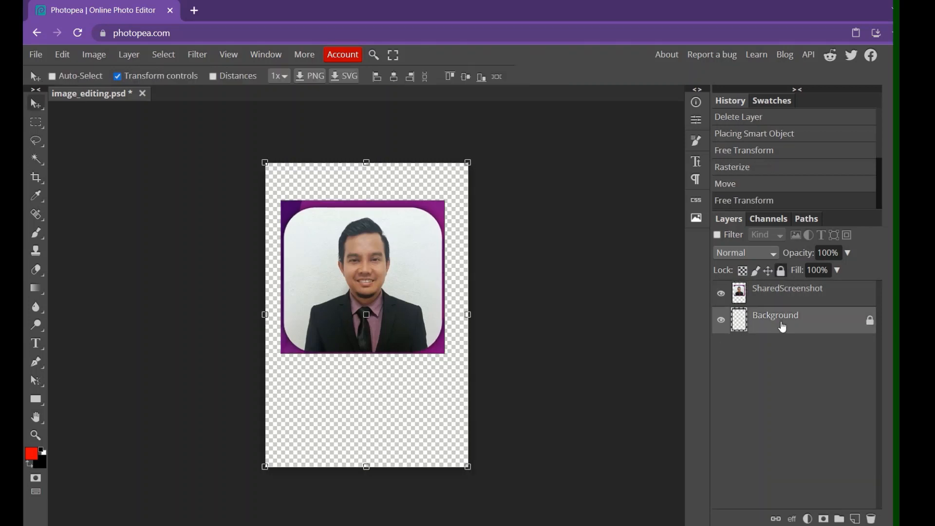
Switch the active layer back and forth between SharedScreenshot and Background to compare their bounding boxes.
left_click(776, 300)
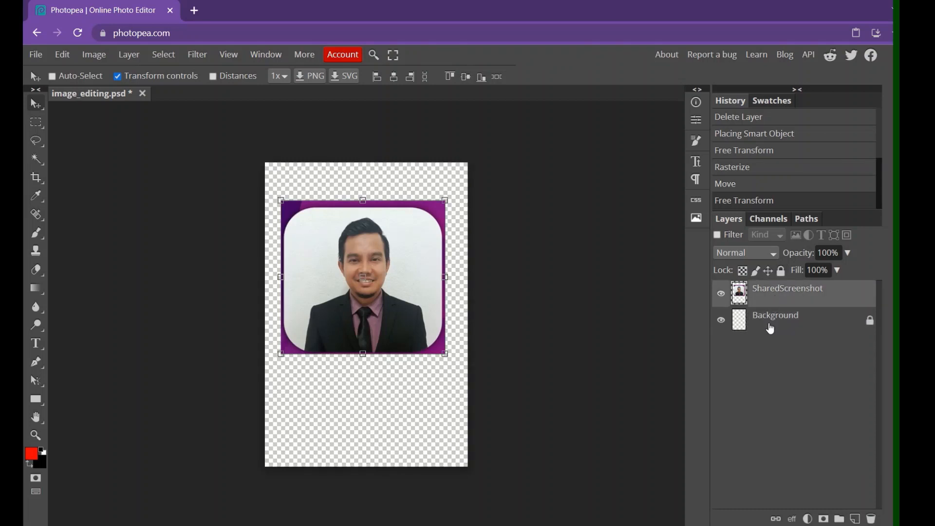
left_click(771, 330)
left_click(775, 305)
left_click(773, 324)
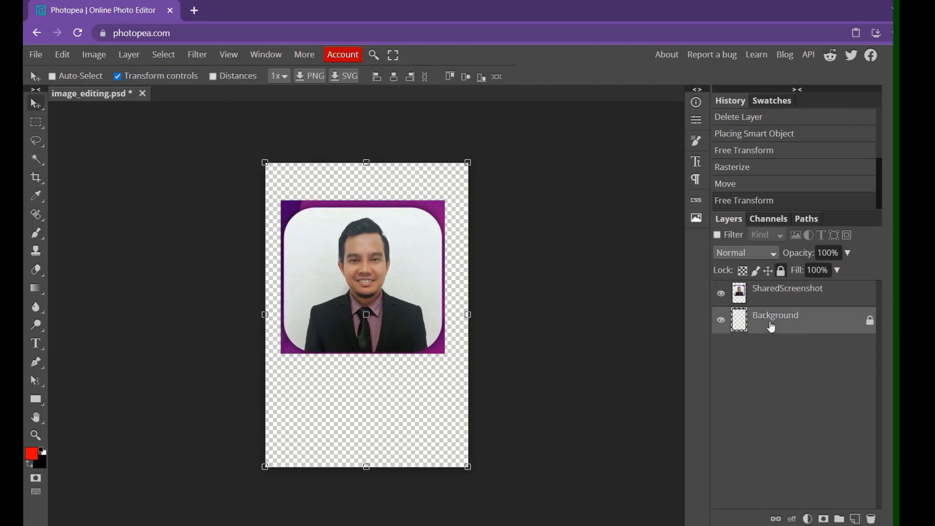
left_click(764, 296)
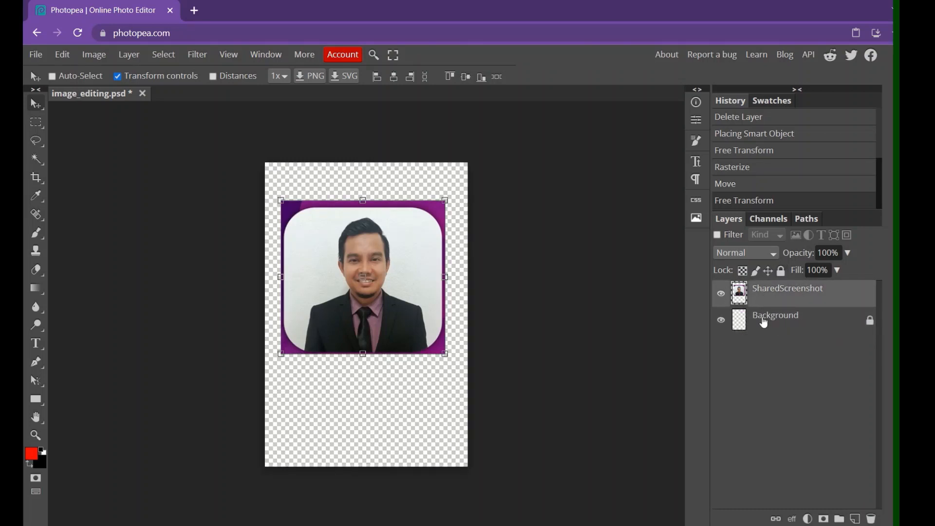
left_click(765, 323)
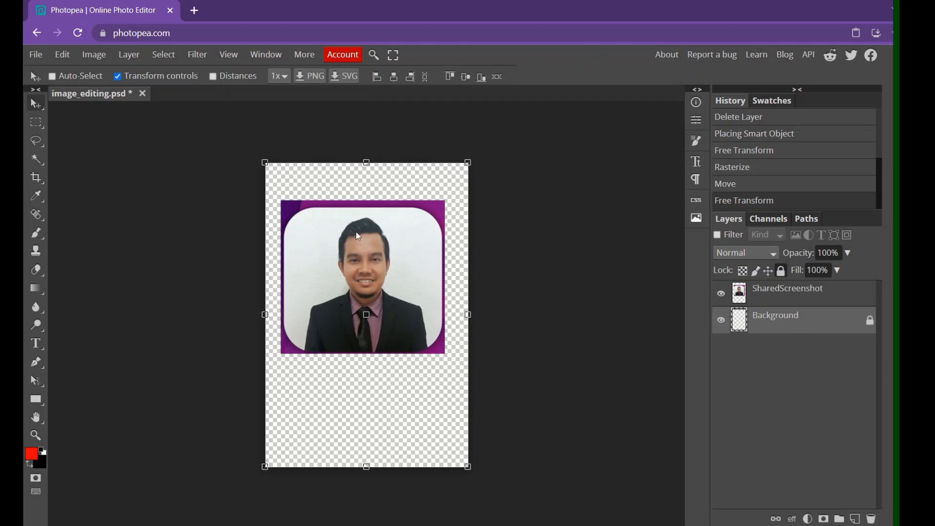
Rename the SharedScreenshot layer as myphoto.
left_click(785, 302)
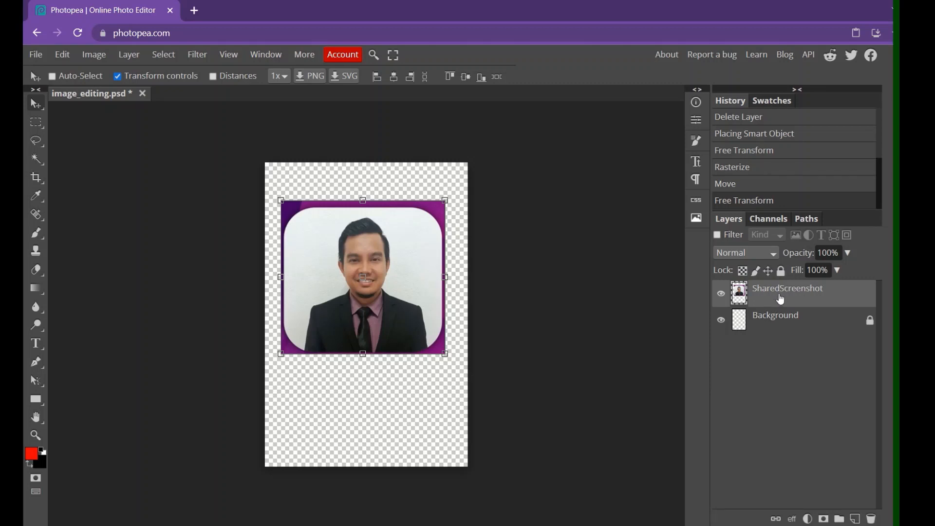
double_click(784, 291)
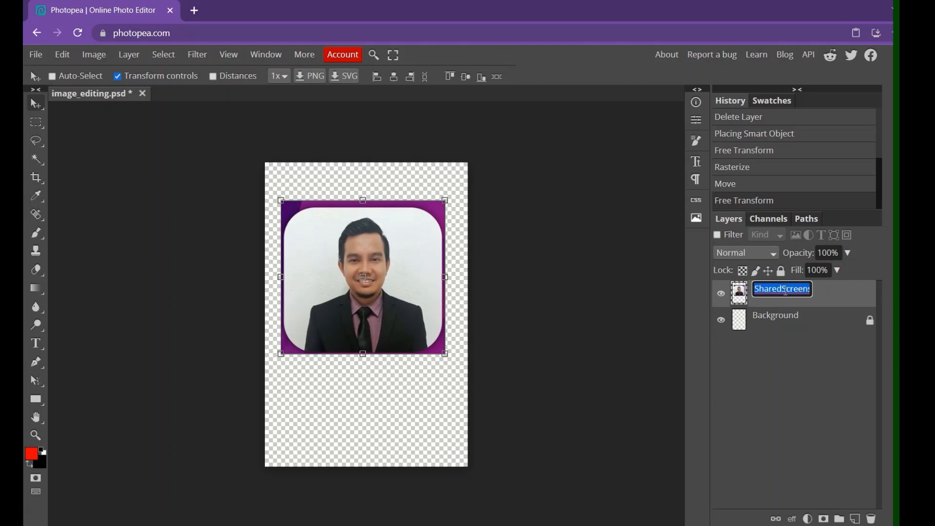
type("myphoto")
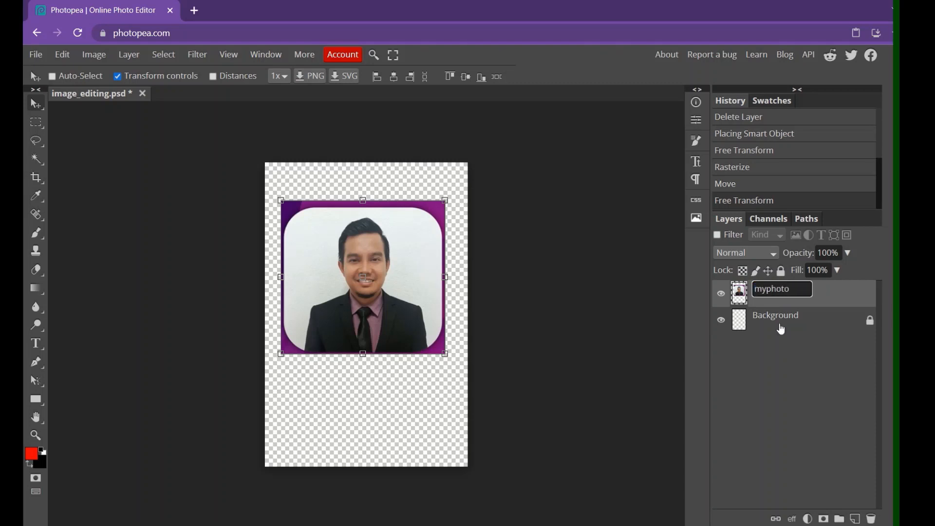
left_click(789, 409)
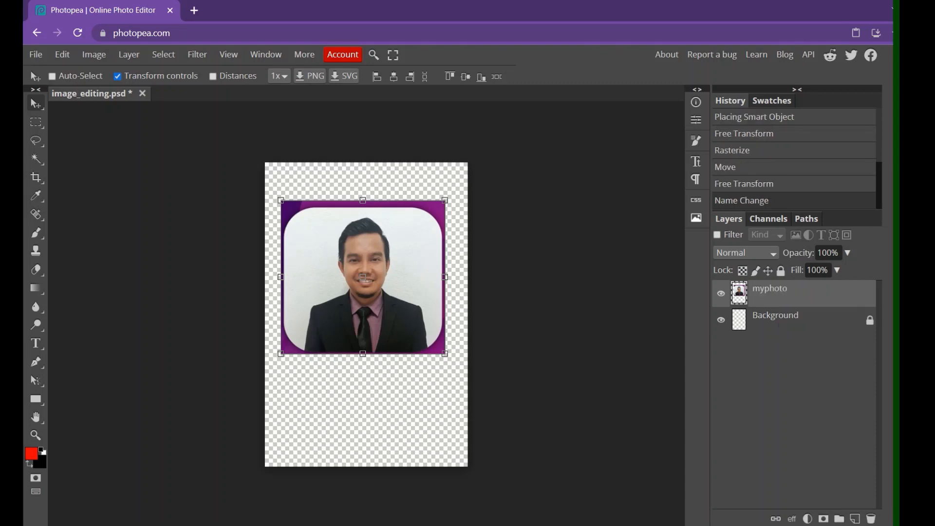
Turn off the transform controls for the Move tool and reposition the myphoto image slightly lower on the canvas.
mouse_move(407, 282)
left_mouse_down()
mouse_move(413, 276)
mouse_move(412, 286)
left_mouse_up()
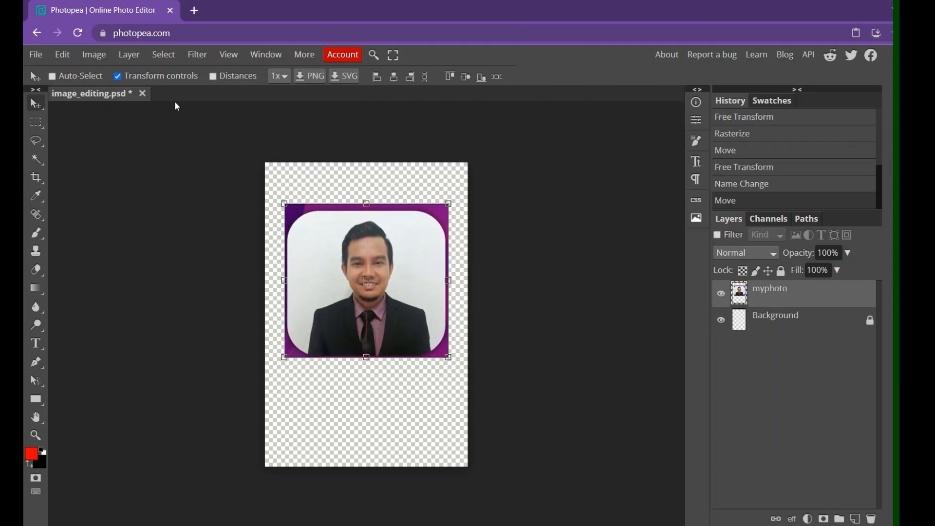
left_click(154, 75)
mouse_move(340, 290)
left_mouse_down()
mouse_move(359, 264)
mouse_move(327, 282)
mouse_move(343, 271)
mouse_move(336, 287)
left_mouse_up()
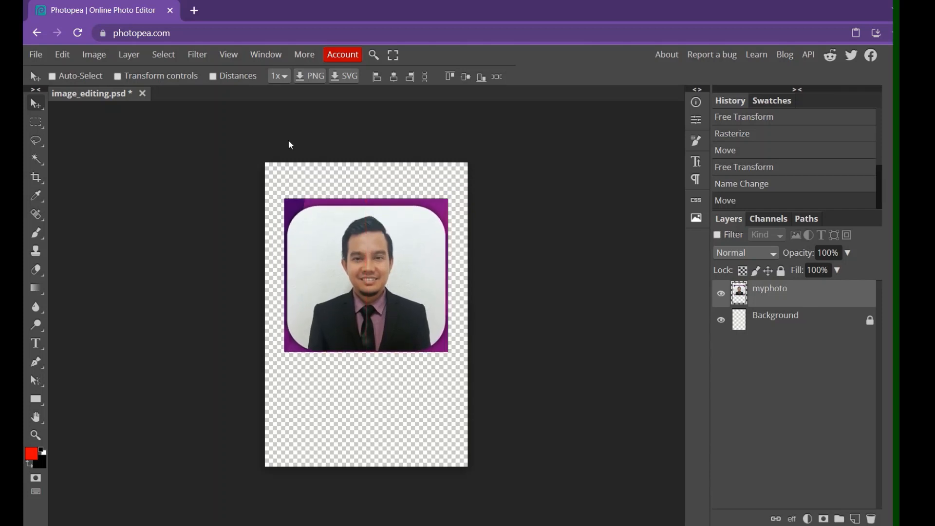
left_click_drag(353, 227, 353, 229)
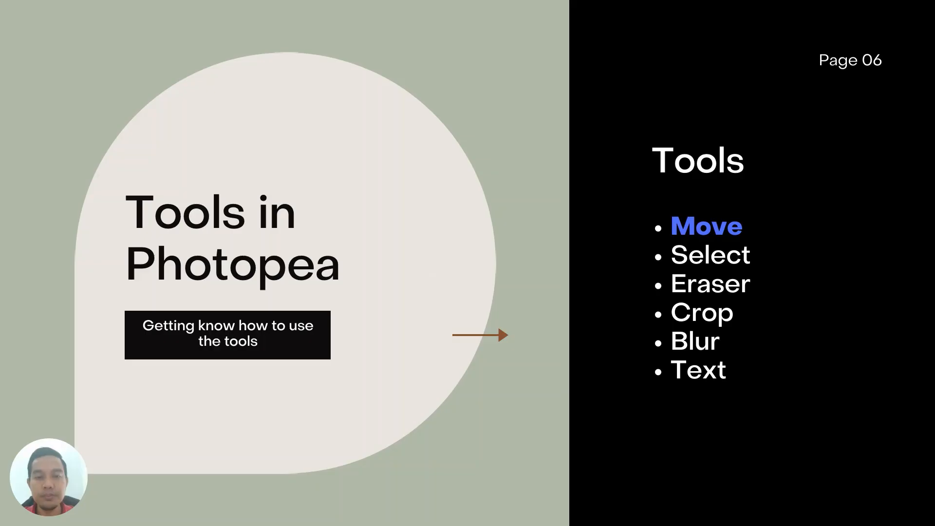
key("Right")
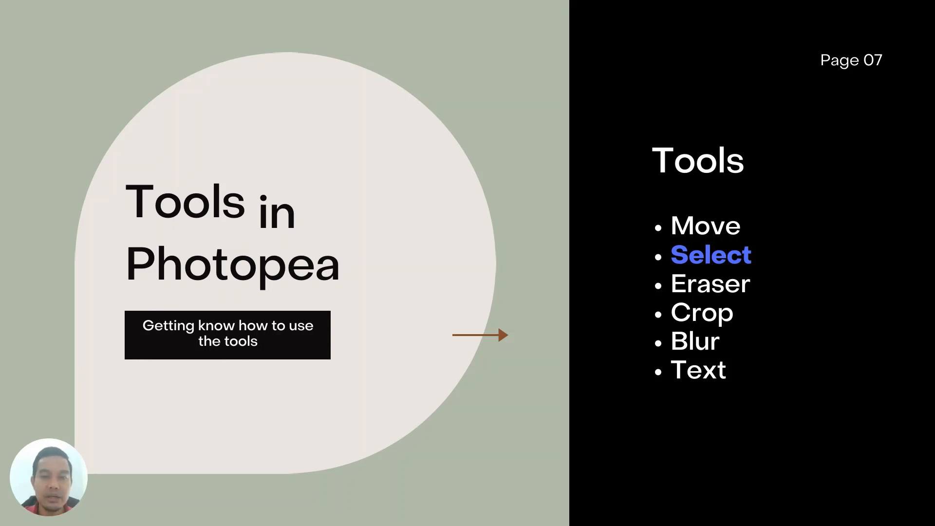
key("Right")
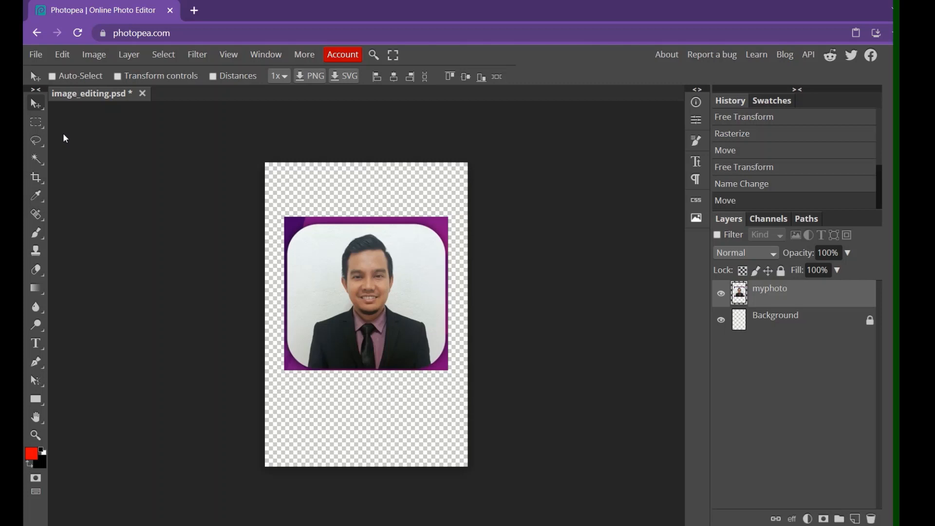
Examine the available variants of the marquee, lasso and wand selection tools, and try the Magic Wand.
right_click(35, 127)
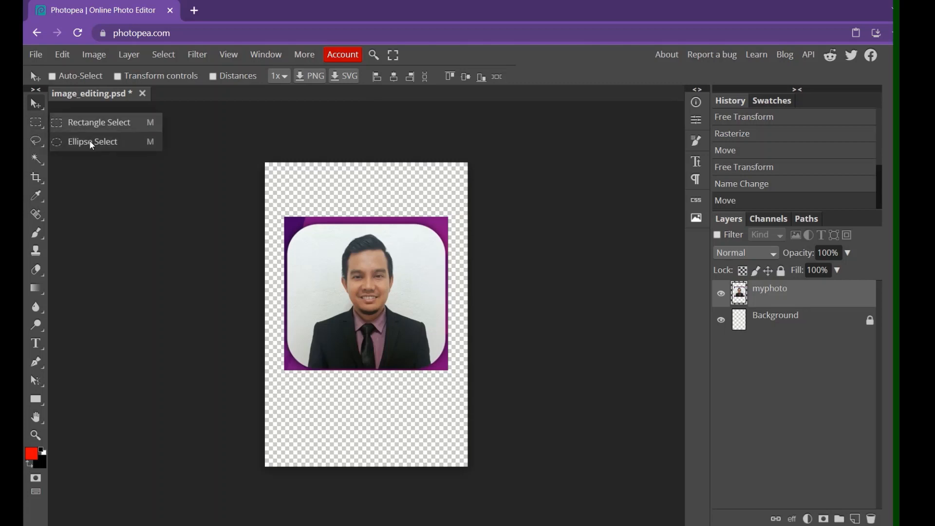
left_click(42, 143)
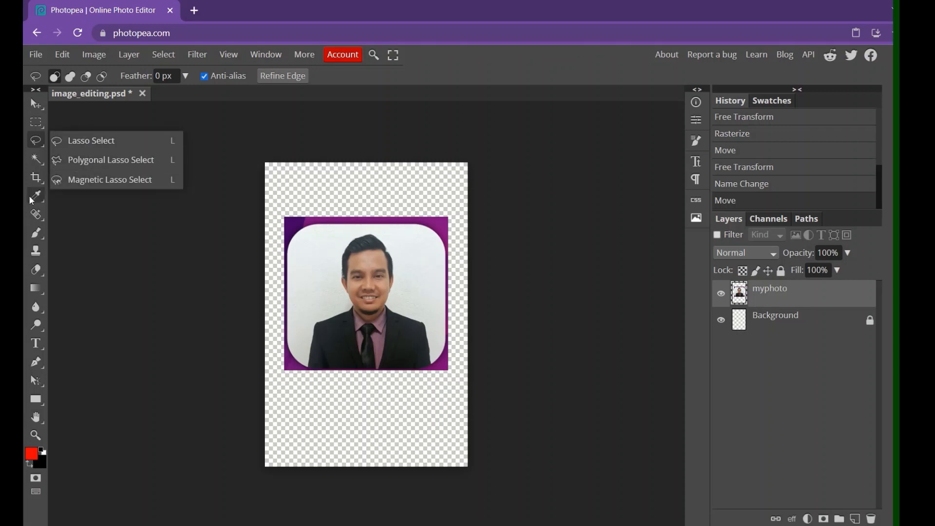
left_click(41, 165)
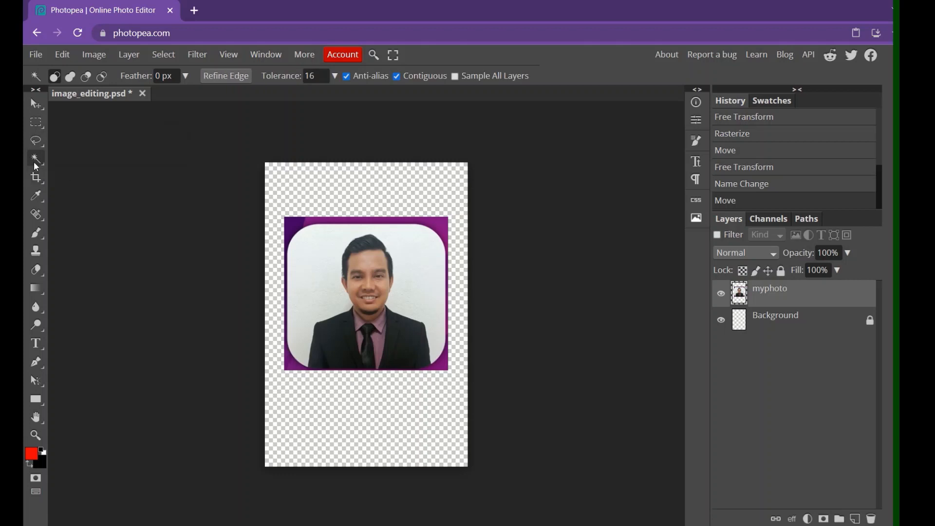
left_click(44, 162)
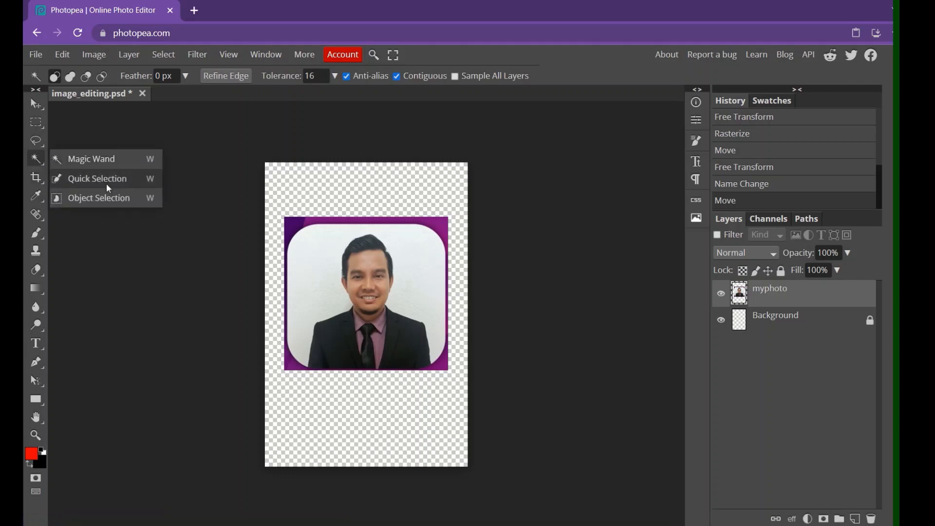
left_click(89, 159)
left_click(136, 165)
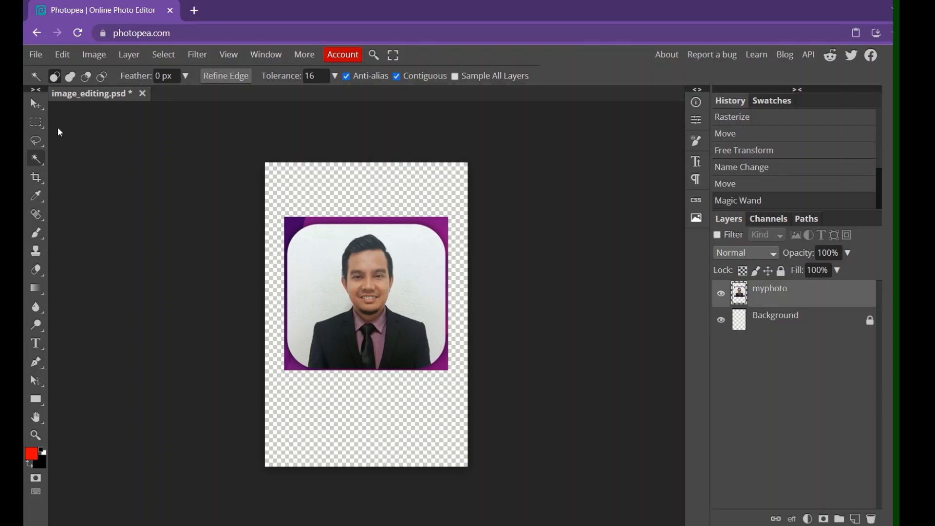
Frame the head and upper body in the myphoto layer with Rectangle Select and paste a copy as a new layer.
right_click(39, 124)
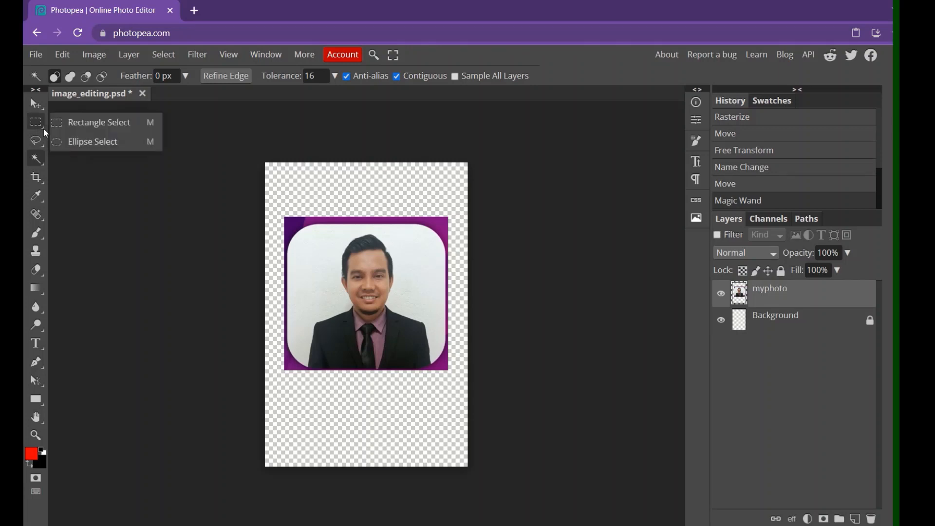
left_click(91, 122)
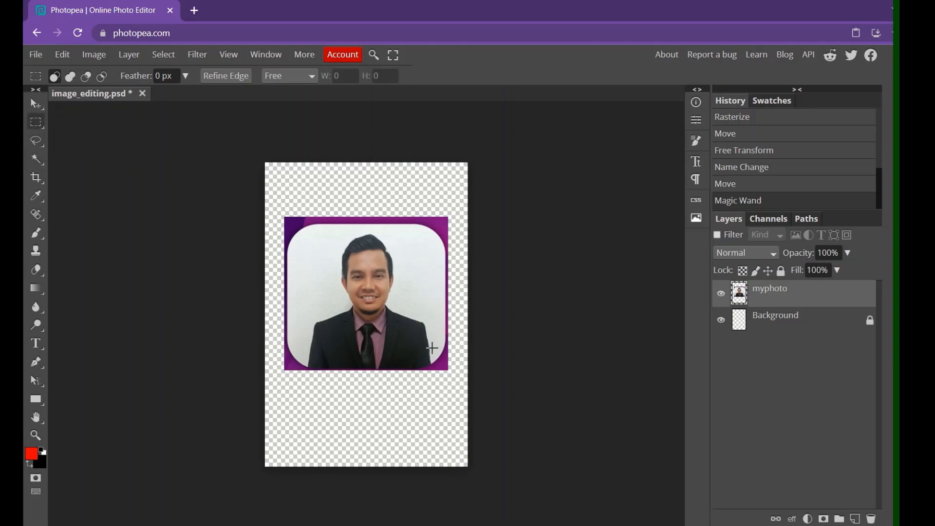
left_click_drag(259, 295, 479, 381)
left_click(407, 294)
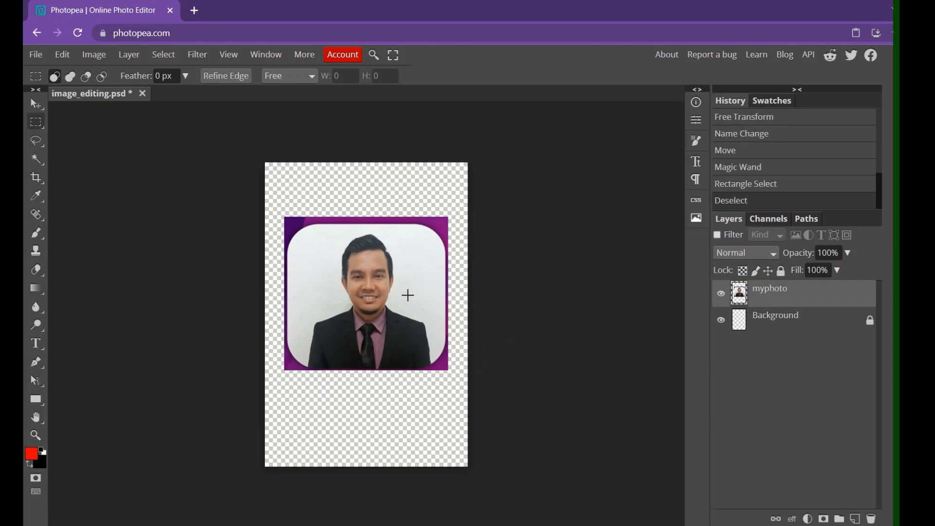
left_click_drag(298, 236, 417, 329)
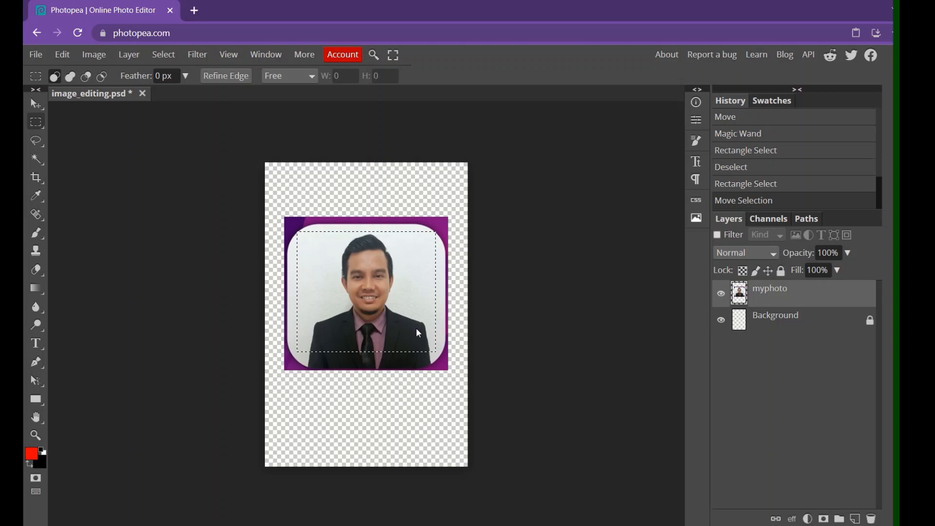
key("ctrl+v")
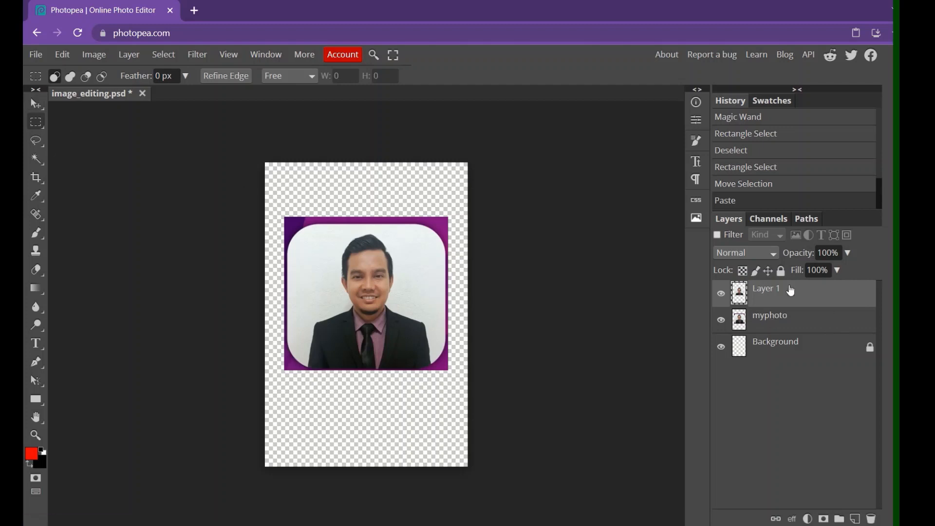
Move the pasted head-and-shoulders copy on Layer 1 down so it overlaps the lower part of the myphoto image.
left_click(800, 322)
left_click(795, 302)
left_click(36, 104)
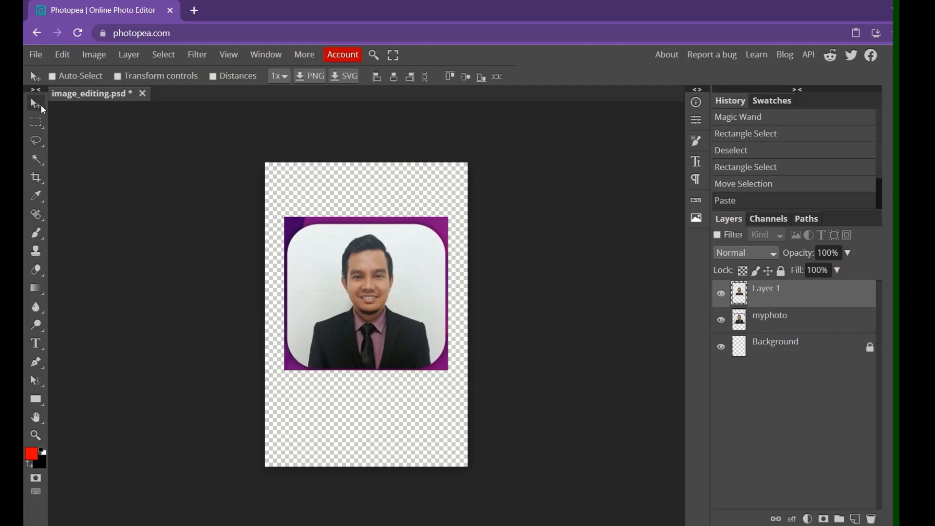
left_click_drag(371, 281, 367, 341)
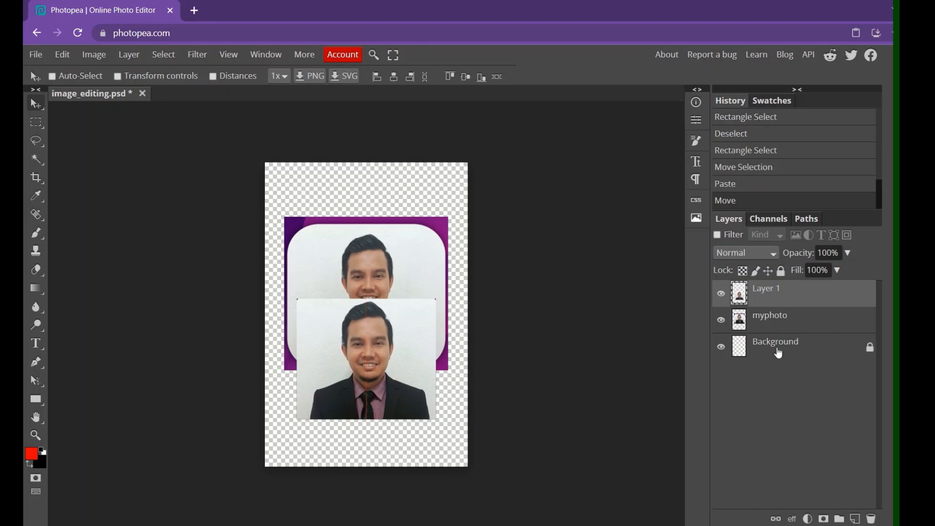
Move the myphoto image up towards the upper edge of the canvas, leaving the pasted copy in place.
left_click(790, 320)
left_click_drag(340, 224, 356, 209)
left_click(780, 303)
left_click(777, 319)
left_click(785, 297)
left_click(785, 329)
left_click_drag(387, 353, 372, 358)
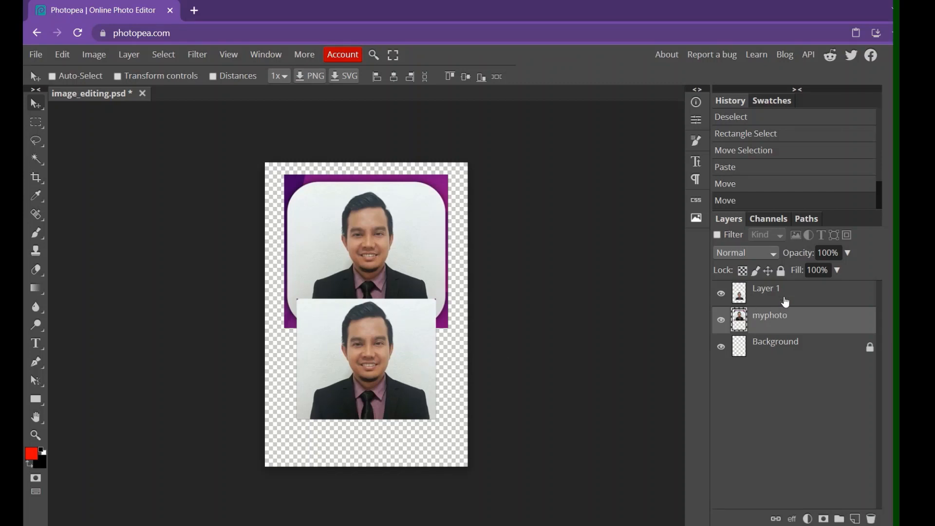
left_click_drag(424, 344, 384, 347)
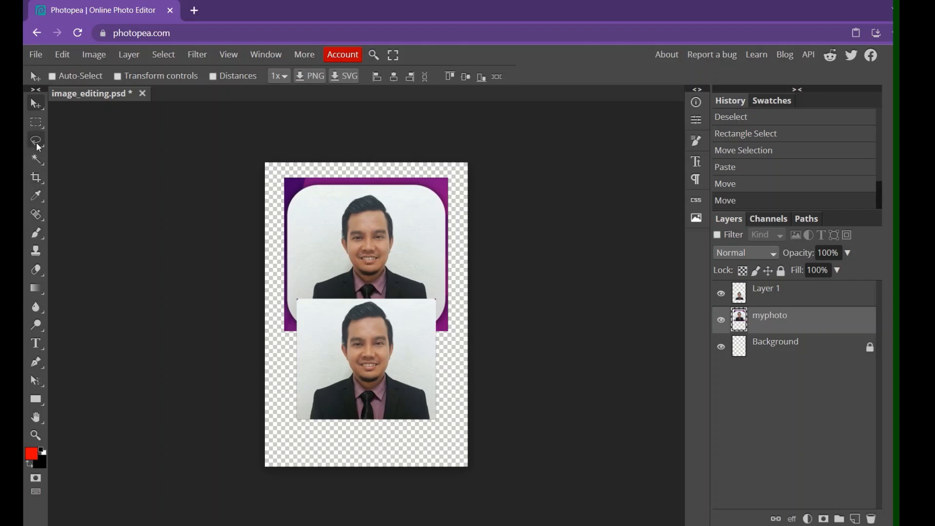
Frame the face in the myphoto layer with a circular Ellipse Select selection and paste a copy as a new layer.
right_click(36, 122)
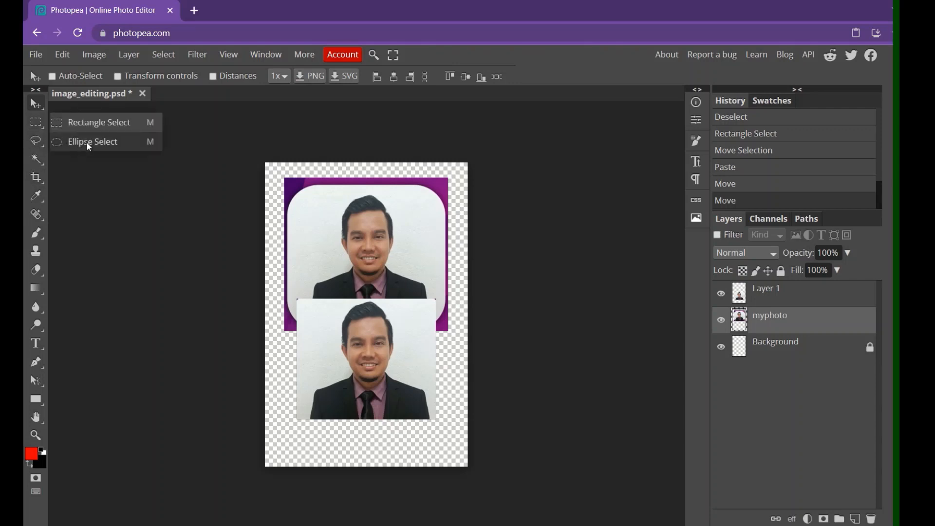
left_click(89, 145)
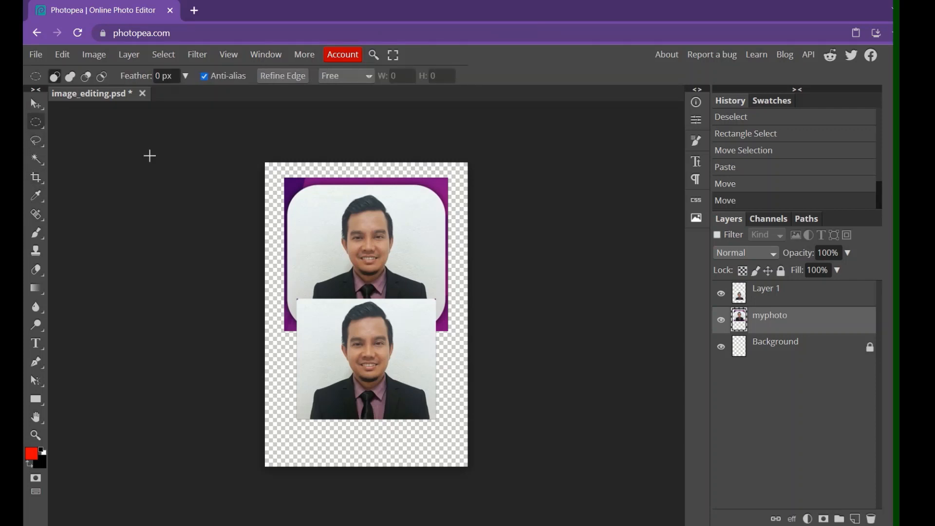
left_click_drag(314, 190, 419, 289)
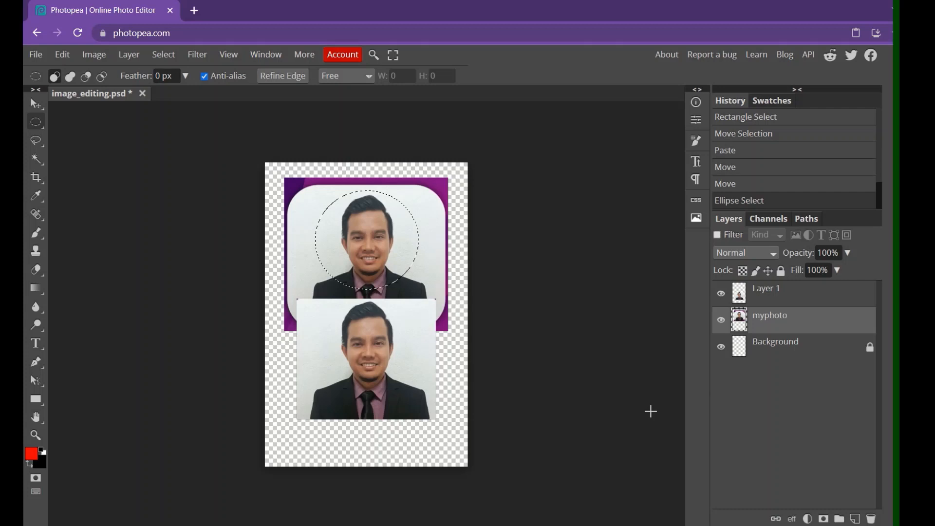
key("ctrl+c")
key("ctrl+v")
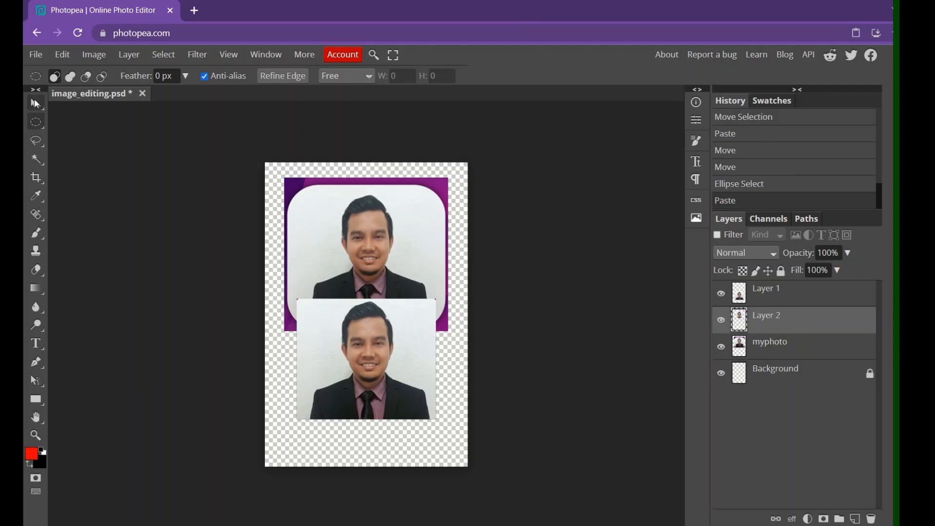
Move the circular face copy to the canvas's right edge, partly behind the rectangular copy on Layer 1.
key("v")
left_click_drag(383, 289, 433, 253)
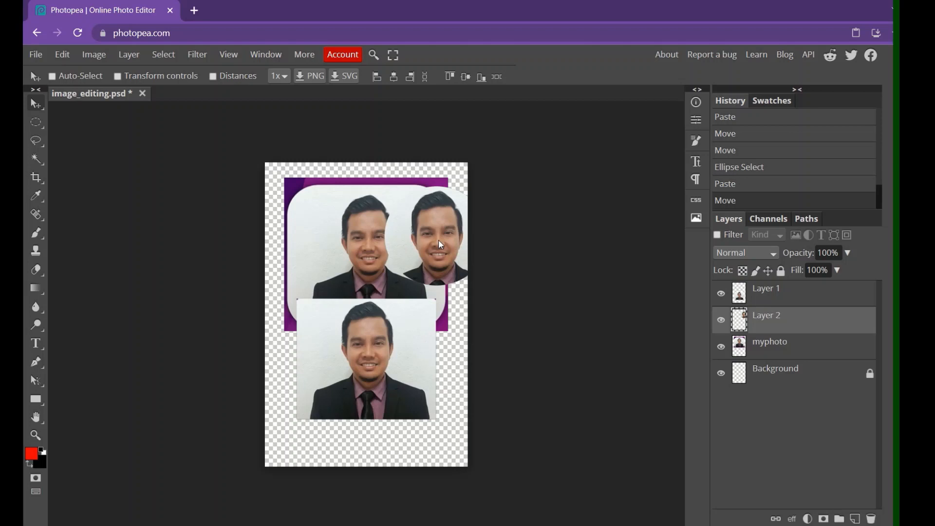
left_click_drag(441, 245, 425, 240)
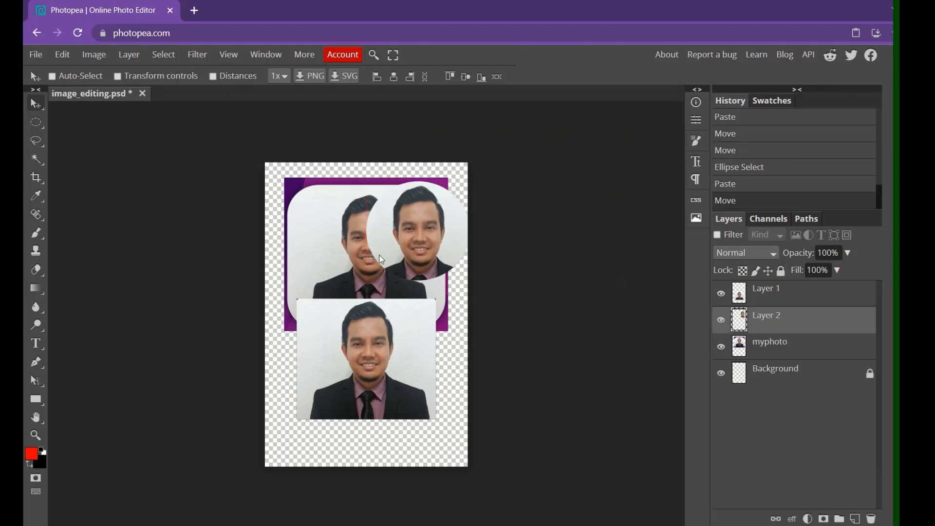
left_click_drag(420, 263, 428, 244)
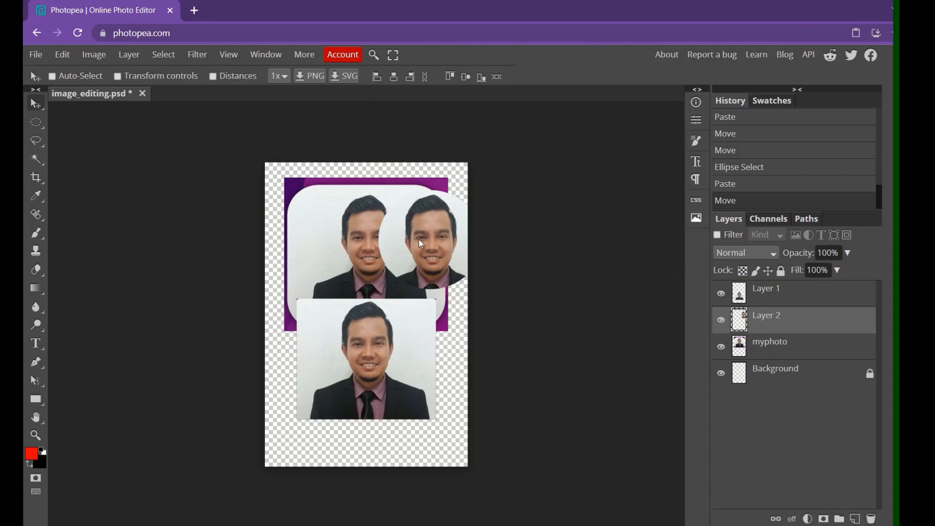
left_click_drag(419, 242, 412, 362)
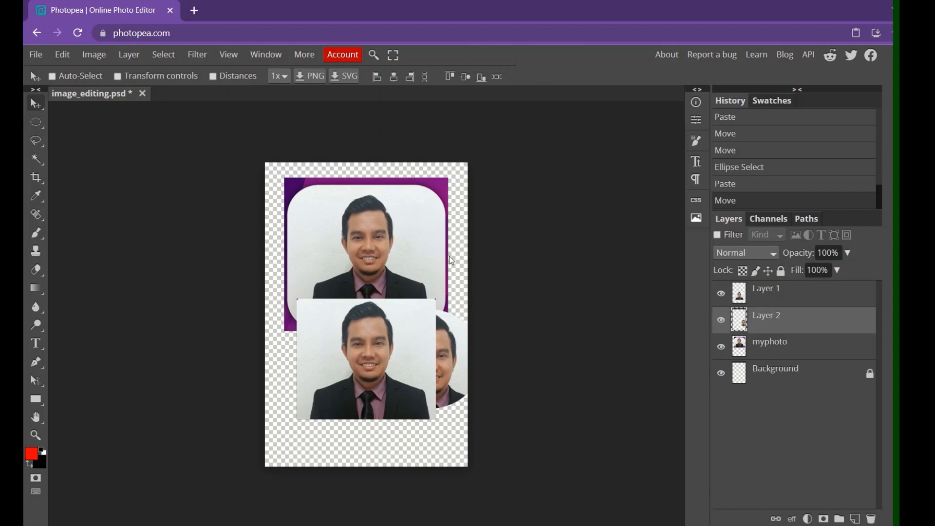
Reorder the layers so that myphoto is at the top of the stack, above Layer 1 and Layer 2.
left_click_drag(768, 349, 807, 293)
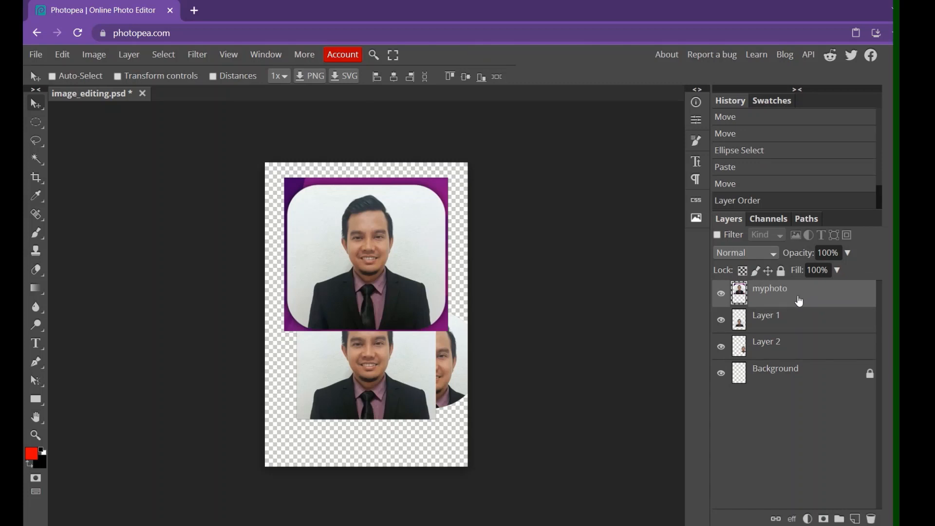
mouse_move(800, 301)
left_mouse_down()
mouse_move(802, 341)
mouse_move(798, 288)
left_mouse_up()
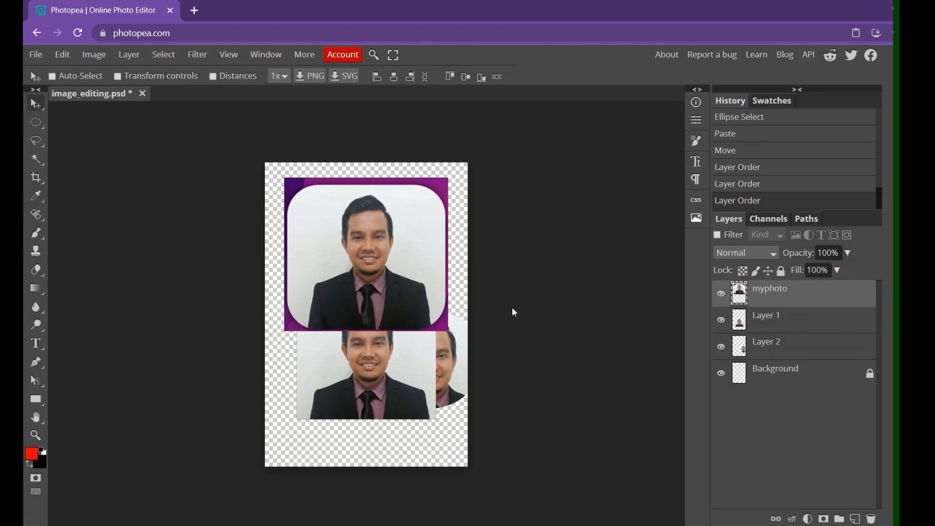
left_click_drag(794, 327, 791, 301)
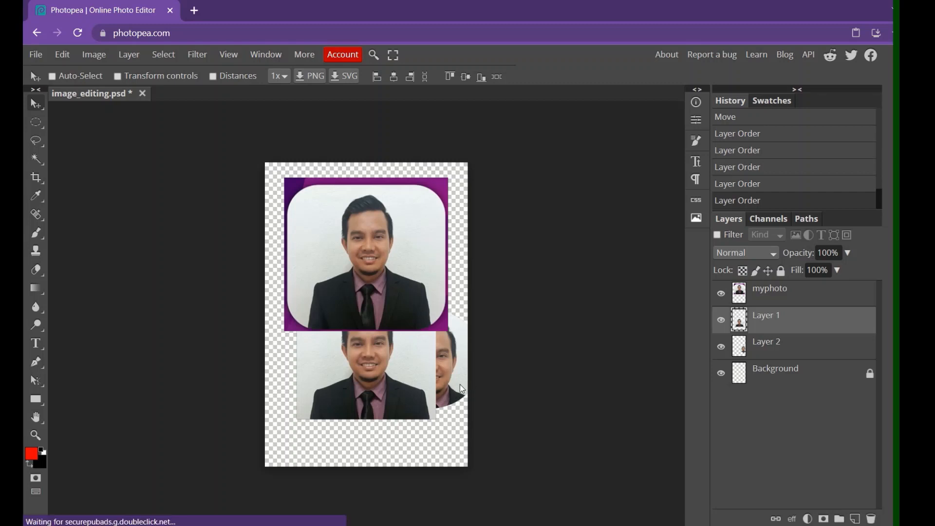
Hide Layer 1 and Layer 2 and make both layers visible again.
left_click(722, 320)
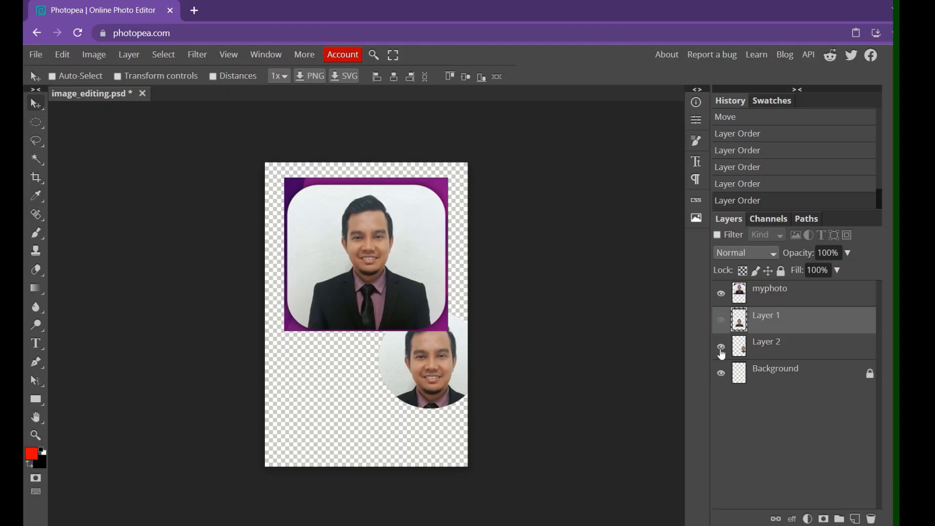
left_click(722, 348)
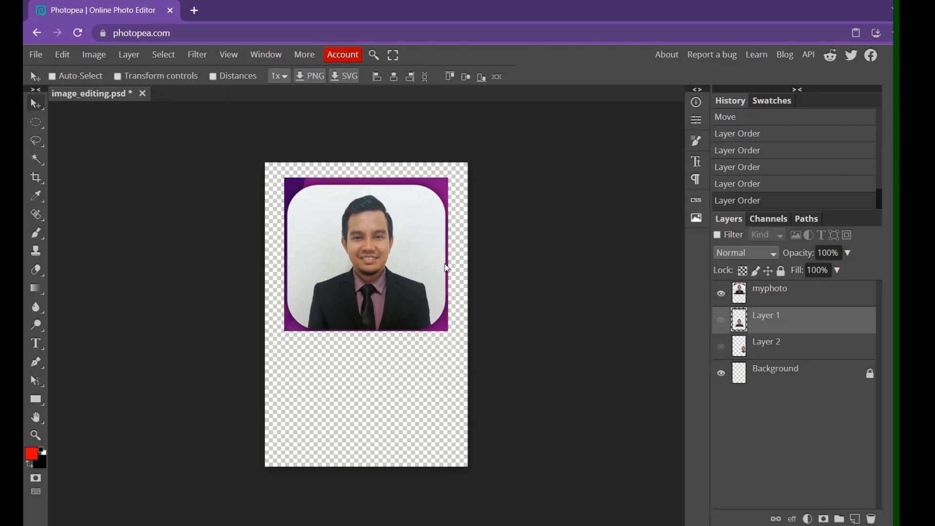
left_click(722, 348)
left_click(722, 321)
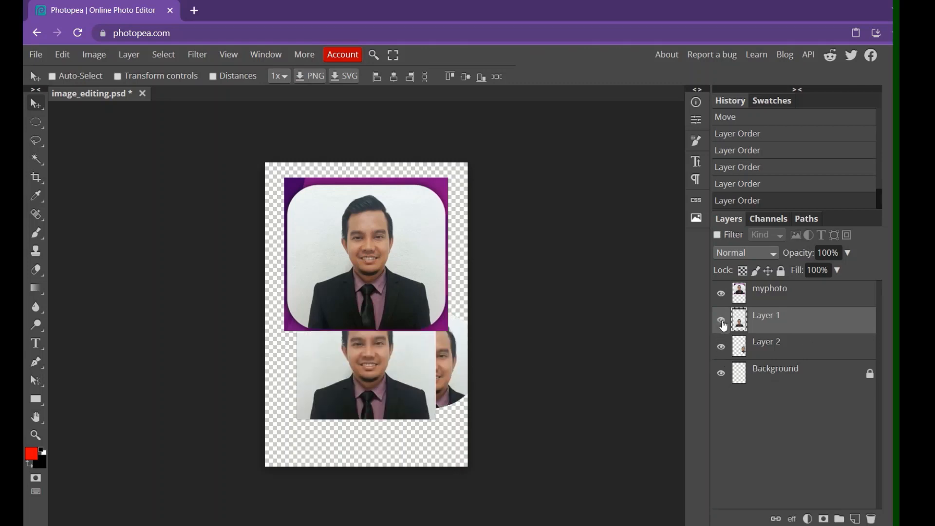
Delete Layer 1 and Layer 2, and move the myphoto image down towards the middle of the canvas.
left_click(872, 519)
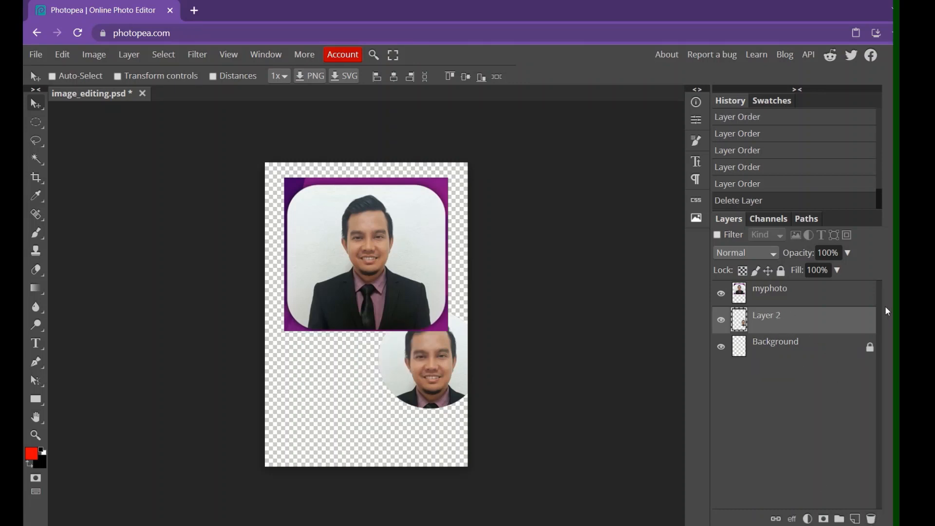
left_click(872, 520)
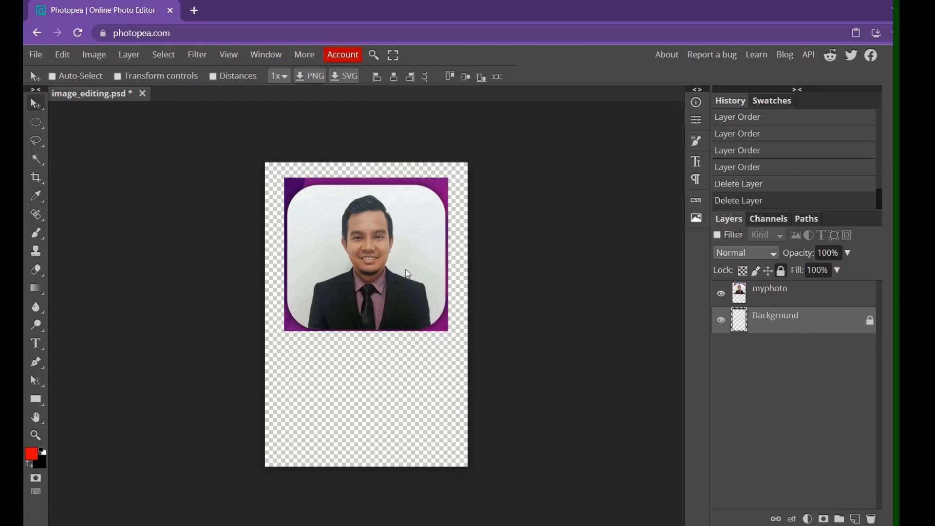
left_click_drag(408, 274, 409, 312)
left_click_drag(365, 259, 363, 370)
left_click(777, 299)
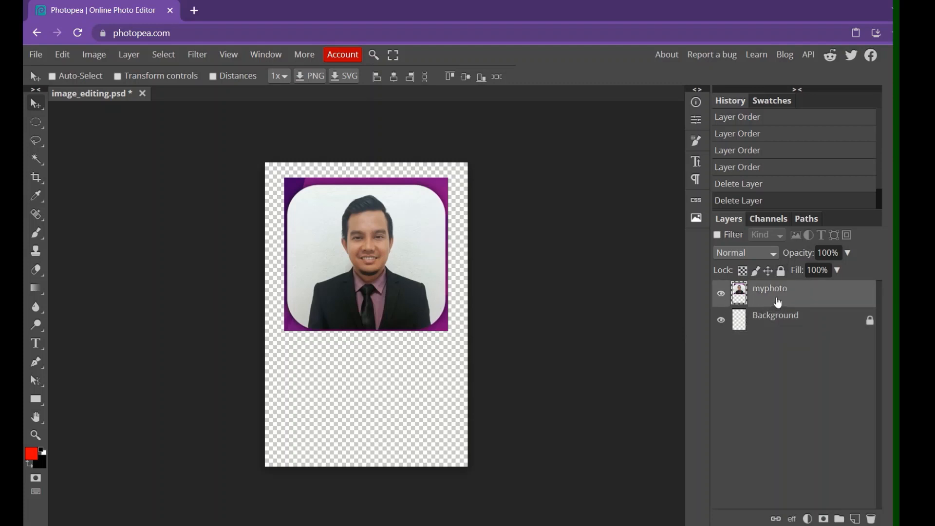
left_click_drag(323, 240, 319, 278)
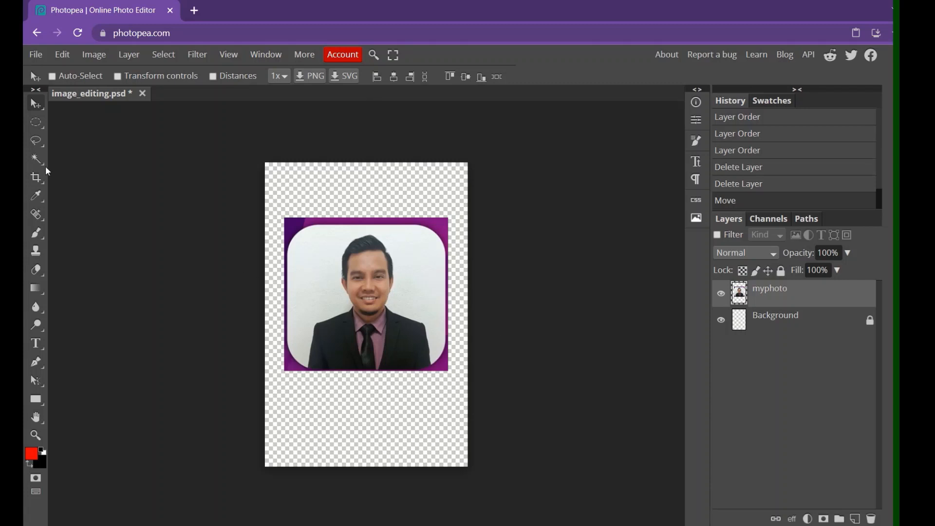
Draw a freehand Lasso Select outline around the person in the myphoto layer and paste a copy as a new layer.
right_click(43, 143)
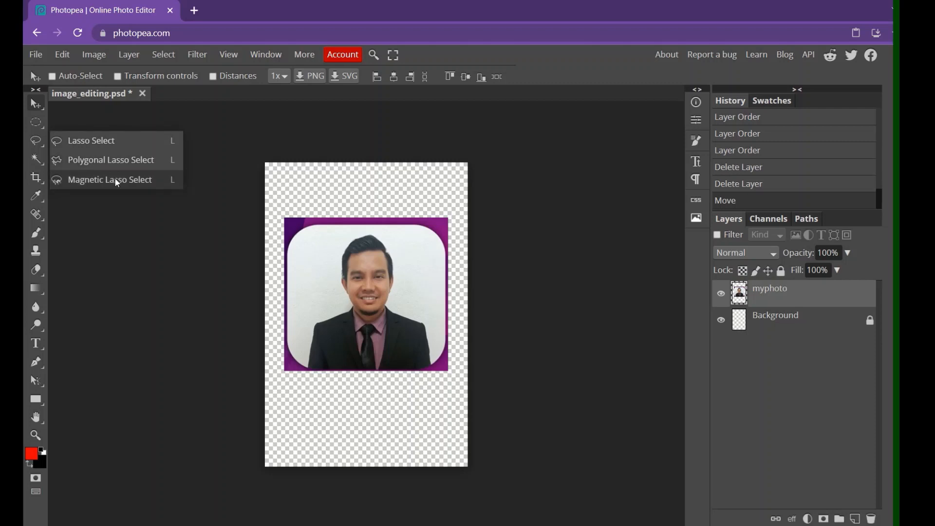
left_click(124, 142)
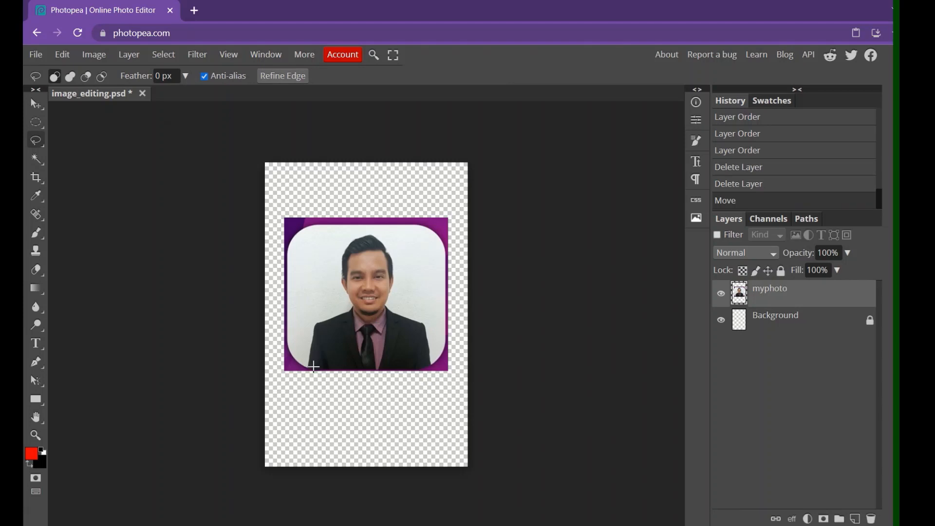
mouse_move(324, 364)
left_mouse_down()
mouse_move(294, 303)
mouse_move(324, 235)
mouse_move(378, 230)
mouse_move(422, 249)
mouse_move(440, 321)
mouse_move(417, 359)
mouse_move(324, 361)
mouse_move(301, 354)
mouse_move(308, 347)
left_mouse_up()
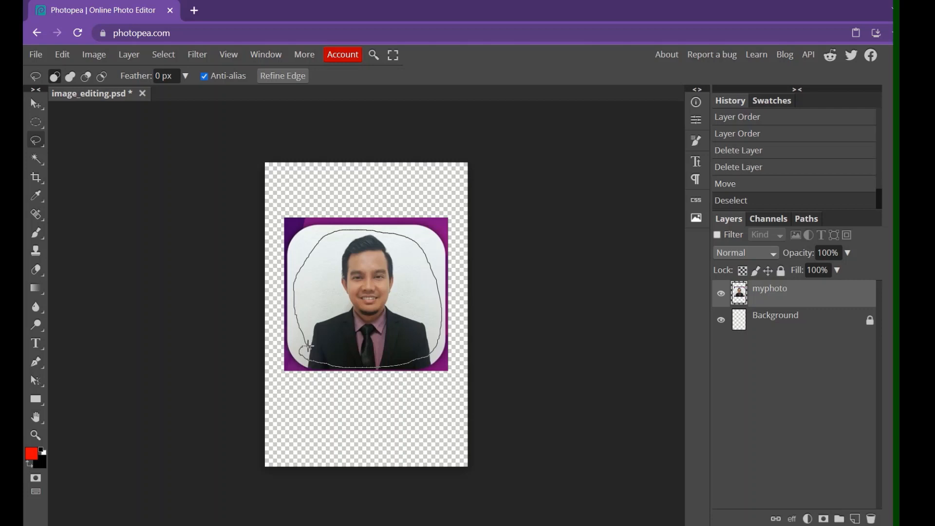
left_click_drag(308, 347, 309, 347)
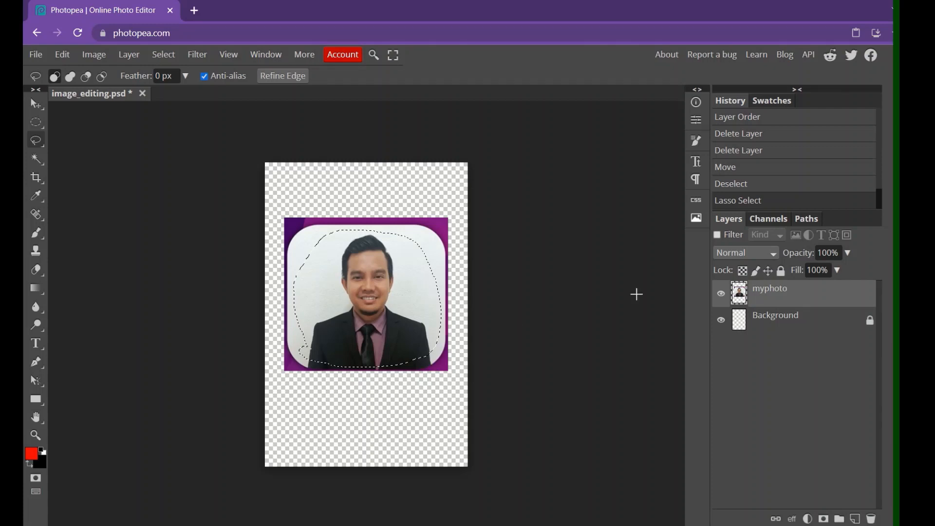
key("ctrl+v")
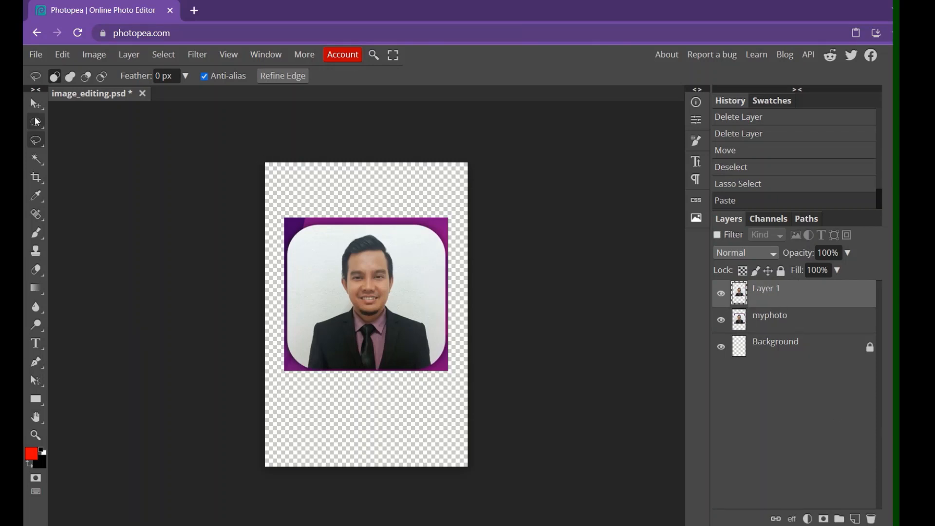
Place the lasso-cut Layer 1 beneath the myphoto layer and move its image down on the canvas.
key("v")
left_click_drag(794, 300, 793, 325)
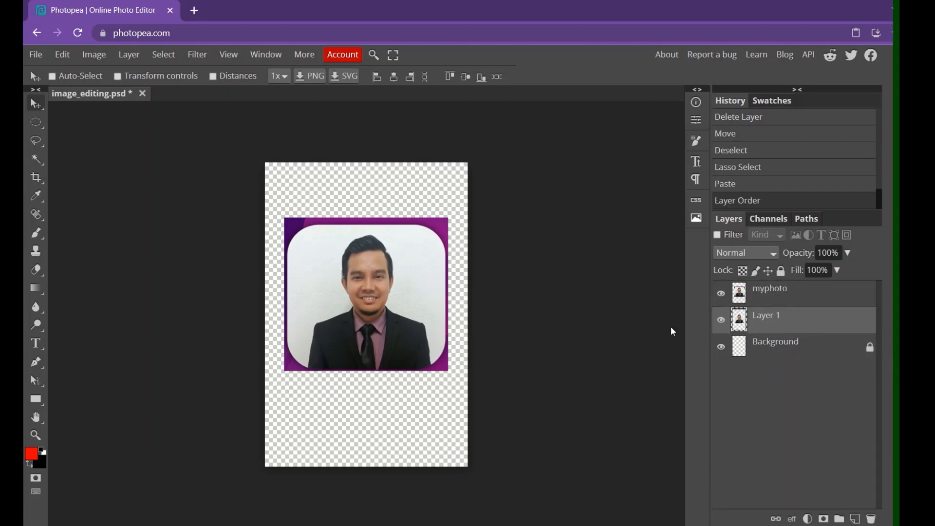
left_click_drag(393, 294, 393, 368)
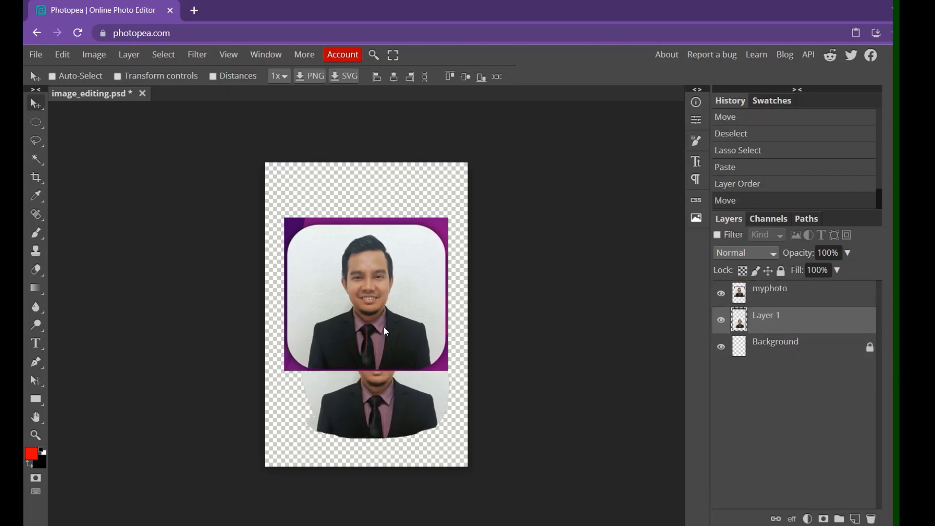
Move the myphoto image up to the canvas's upper edge and shift the lasso-cut copy down and left, clear of it.
left_click(780, 295)
left_click_drag(347, 298, 346, 242)
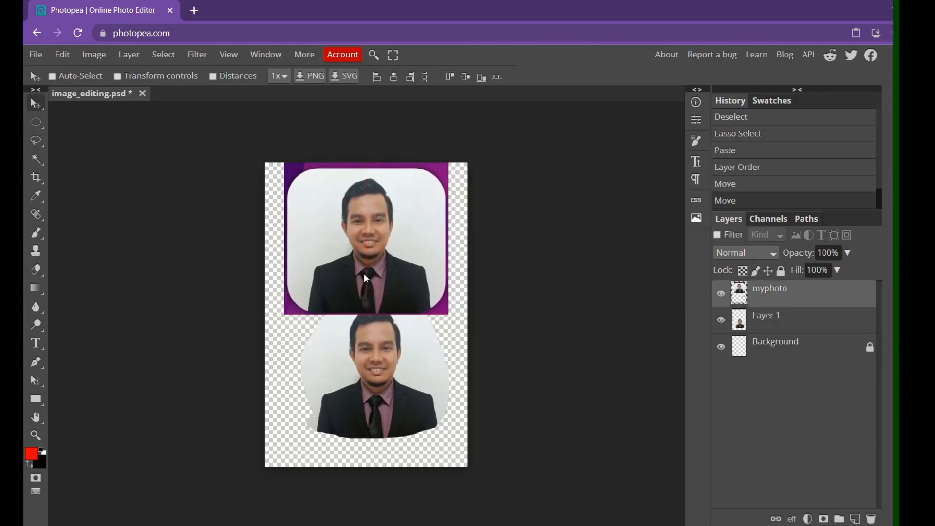
left_click(779, 321)
left_click_drag(357, 406, 341, 403)
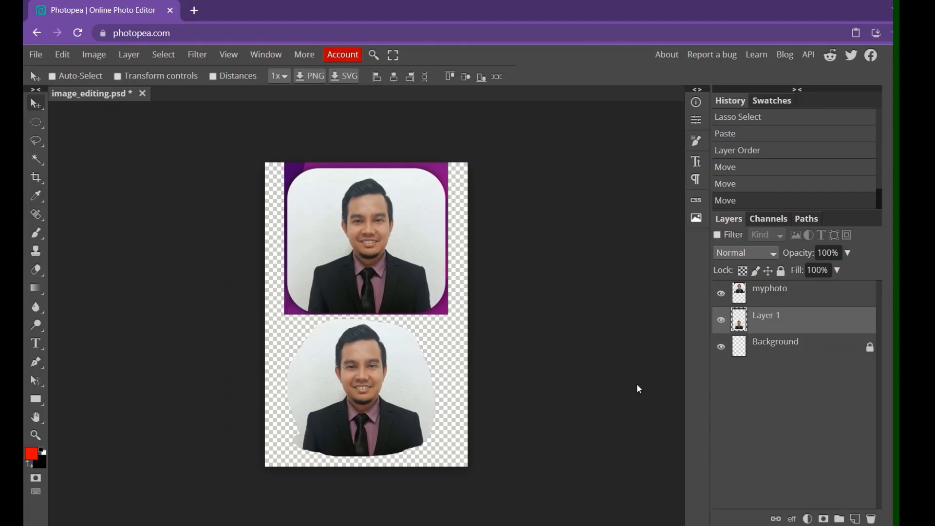
Delete the lasso-cut Layer 1 and move the myphoto image back down from the canvas's upper edge.
left_click(871, 519)
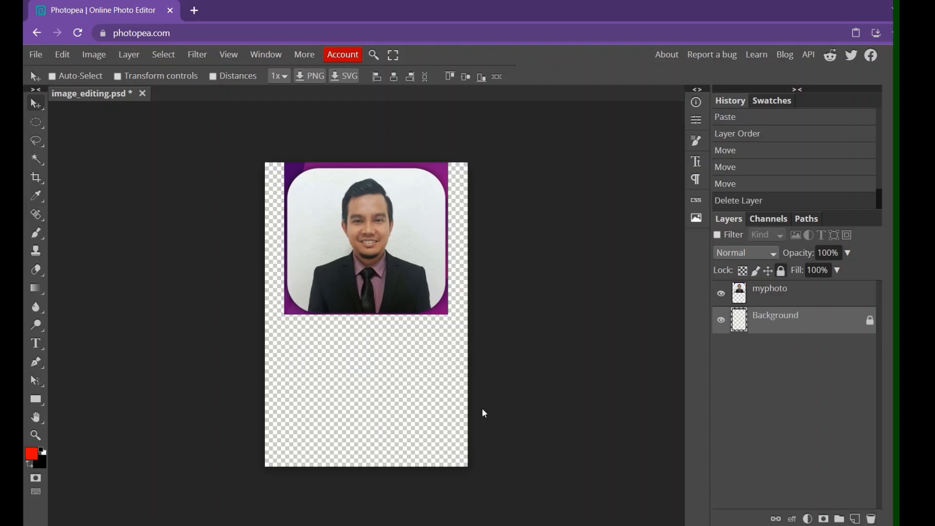
left_click_drag(342, 277, 342, 318)
Draw a narrow triangular selection with Polygonal Lasso Select in the empty canvas area just below the photo.
right_click(36, 140)
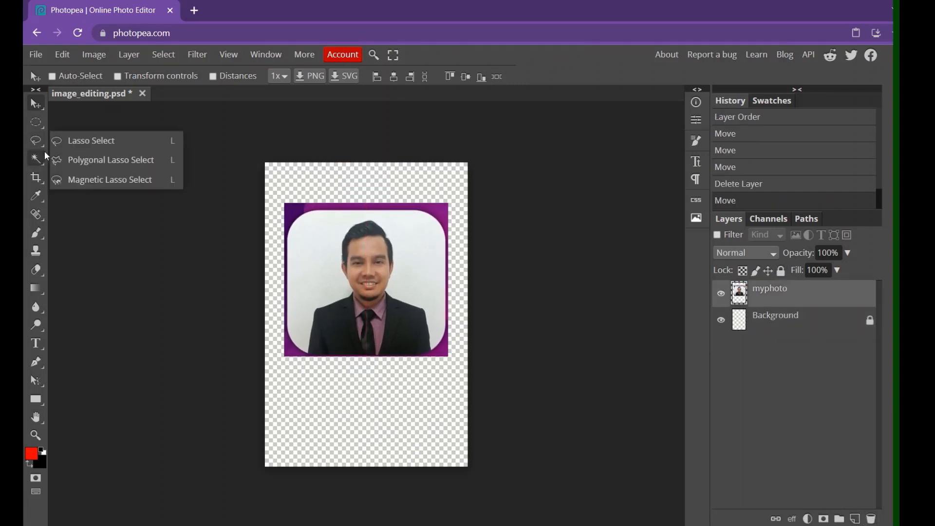
left_click(85, 162)
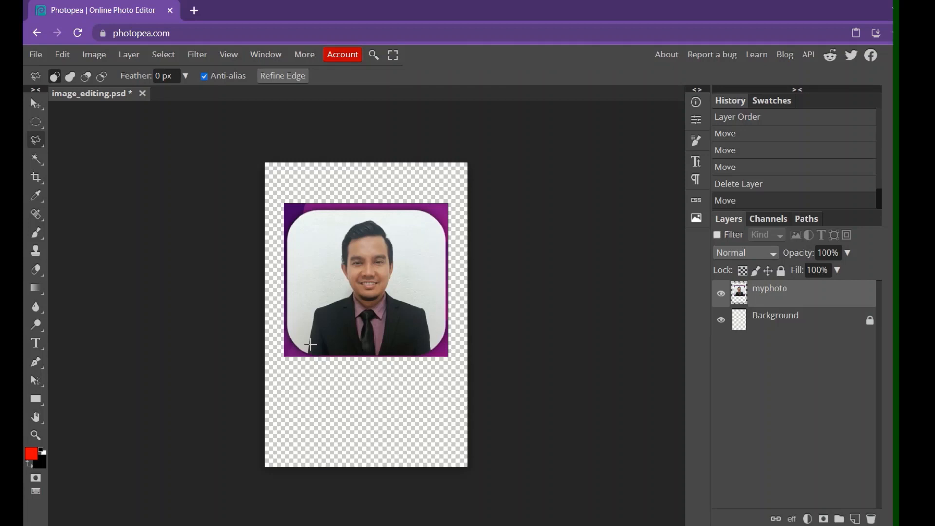
right_click(41, 143)
left_click(339, 413)
left_click(336, 358)
left_click(315, 417)
left_click(341, 413)
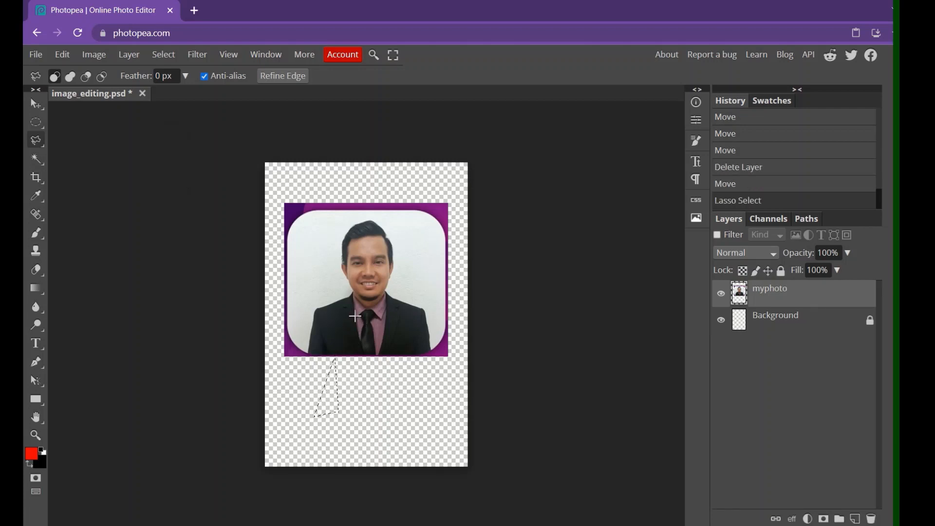
Clear the triangular selection below the photo.
key("ctrl+d")
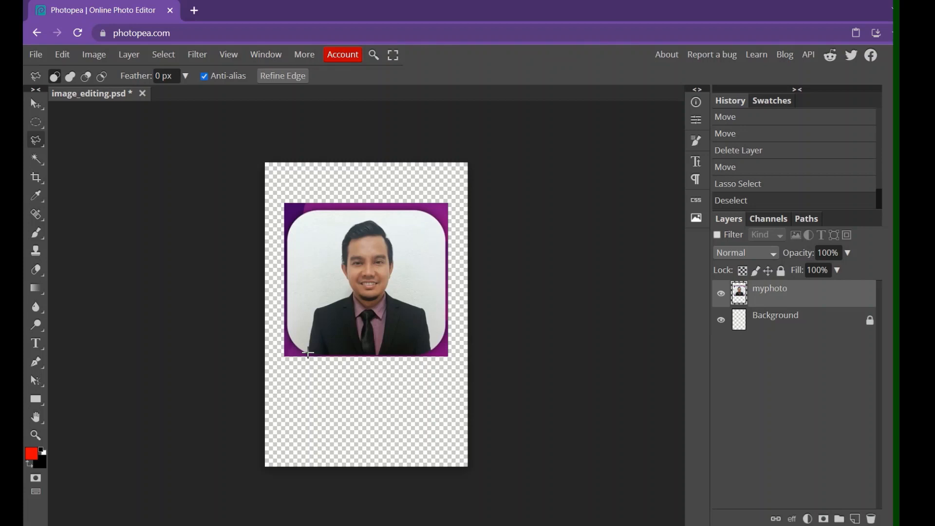
mouse_move(308, 353)
left_mouse_down()
mouse_move(310, 310)
mouse_move(353, 294)
left_mouse_up()
scroll(352, 293, "up", 5)
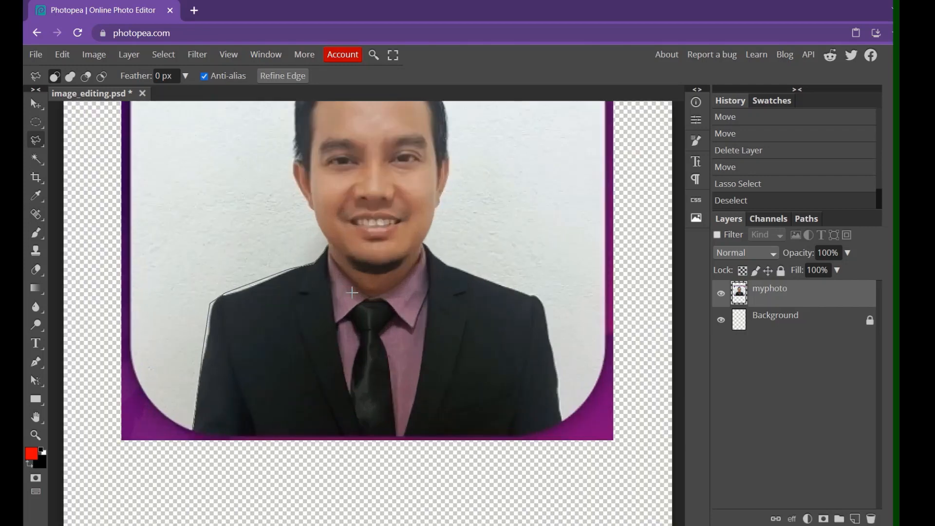
scroll(352, 293, "up", 2)
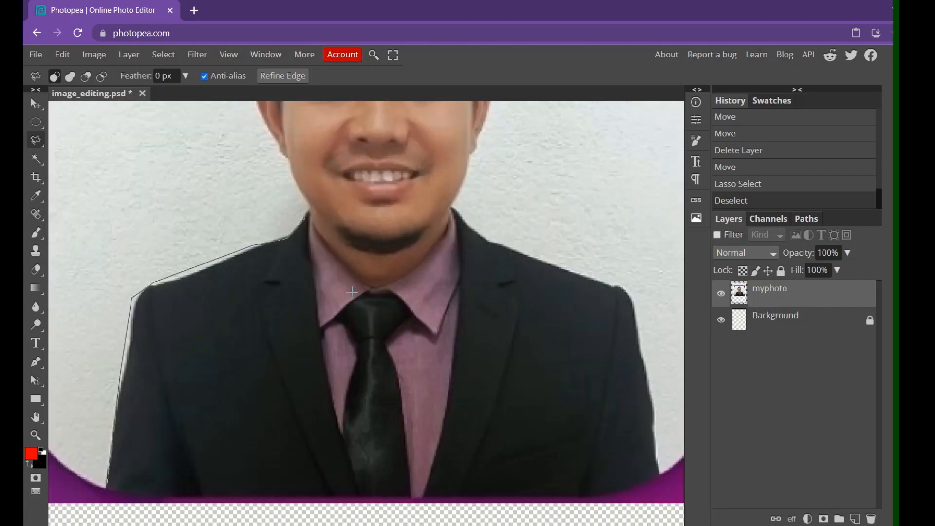
scroll(352, 292, "down", 3)
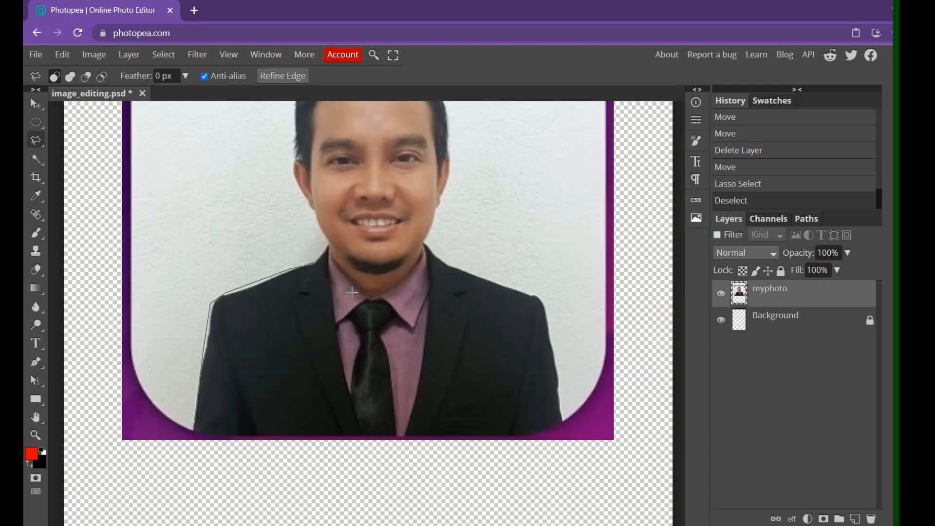
scroll(352, 292, "down", 3)
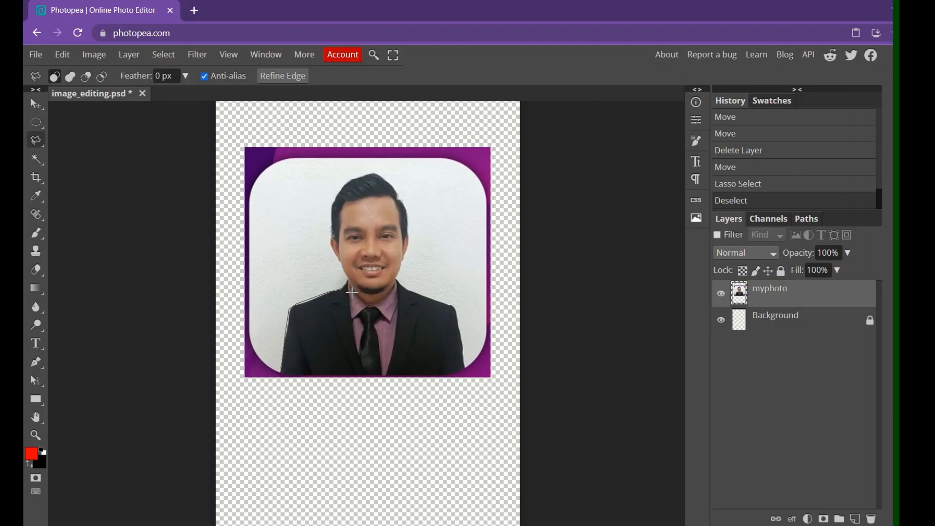
scroll(351, 292, "up", 4)
scroll(352, 292, "down", 6)
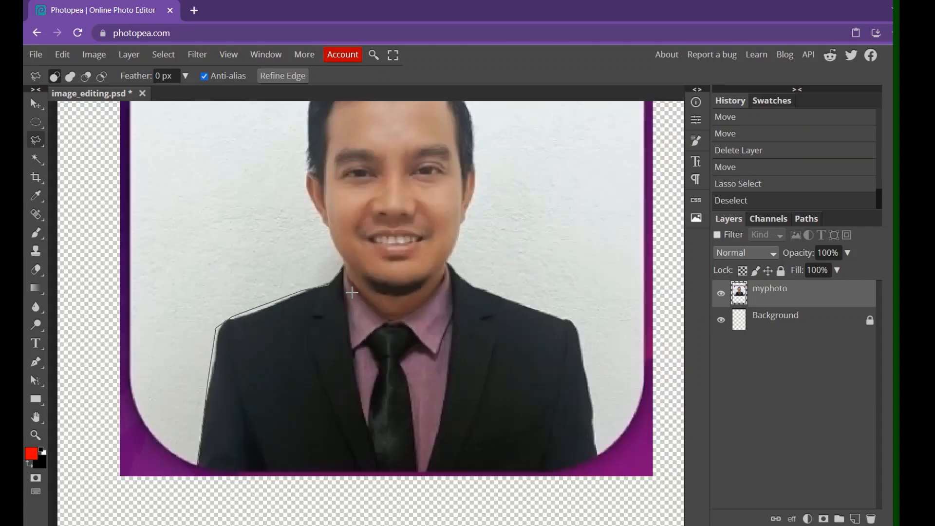
scroll(351, 293, "up", 5)
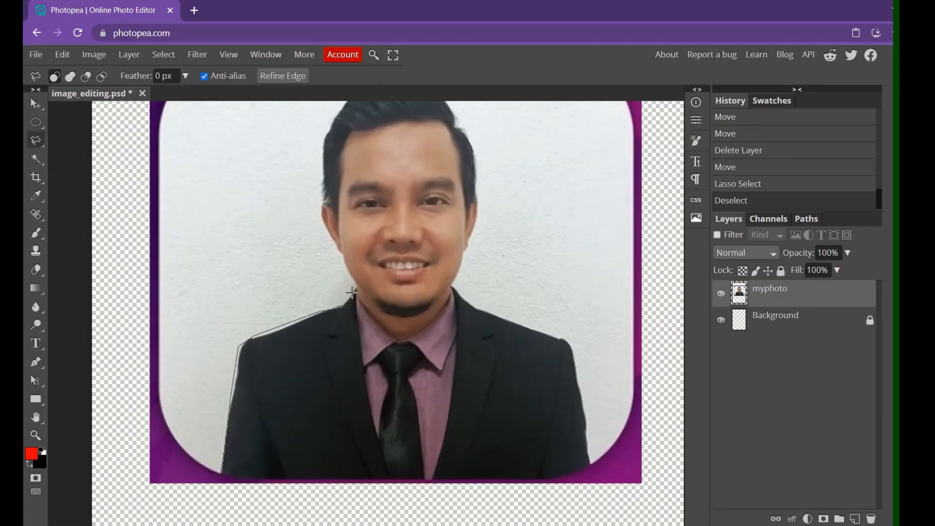
scroll(352, 293, "down", 3)
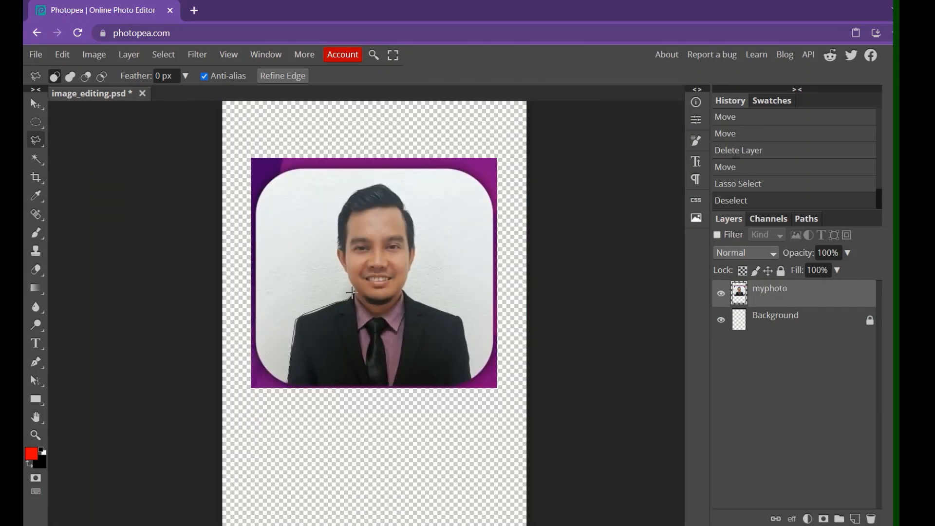
scroll(352, 293, "up", 5)
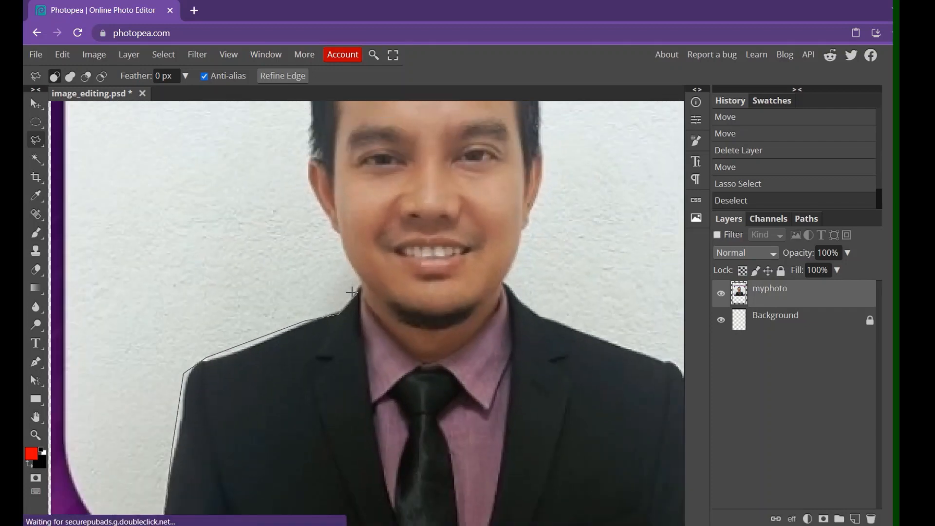
scroll(352, 293, "down", 5)
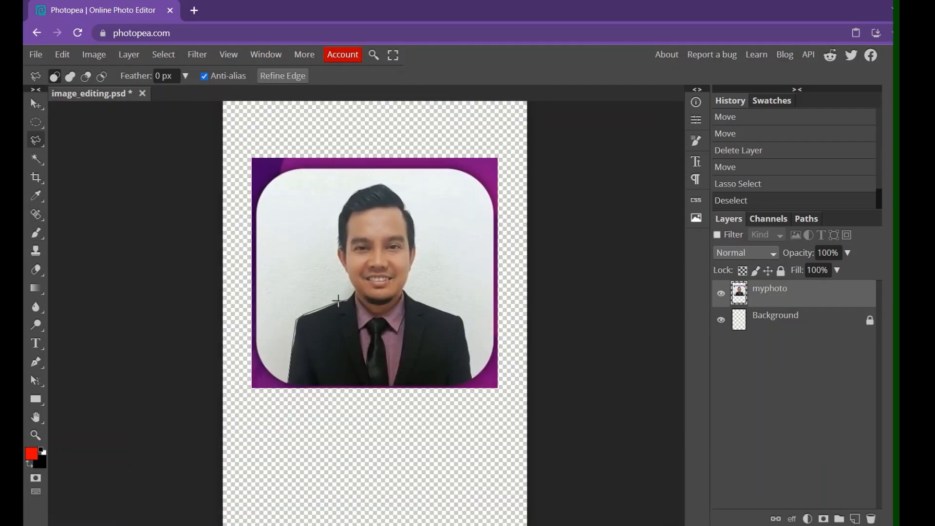
scroll(347, 294, "up", 5)
scroll(339, 301, "down", 5)
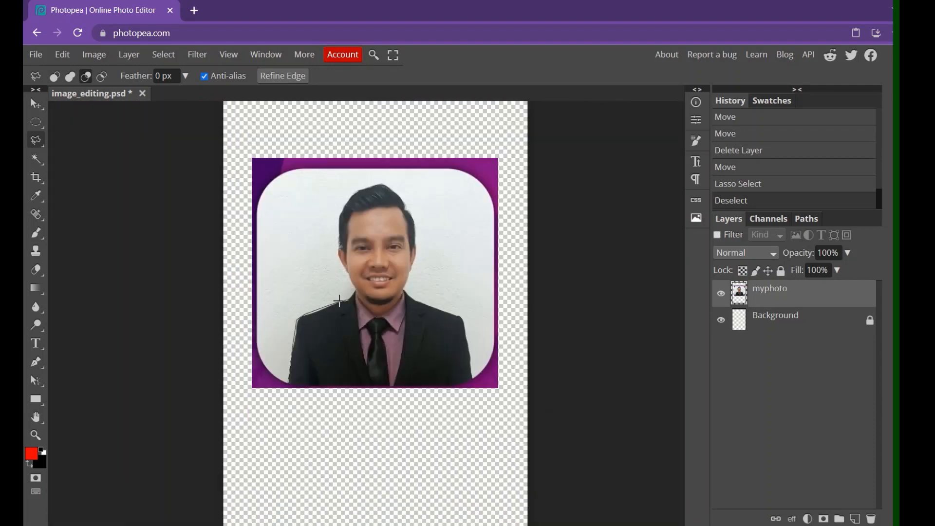
scroll(342, 306, "up", 6)
scroll(342, 307, "down", 6)
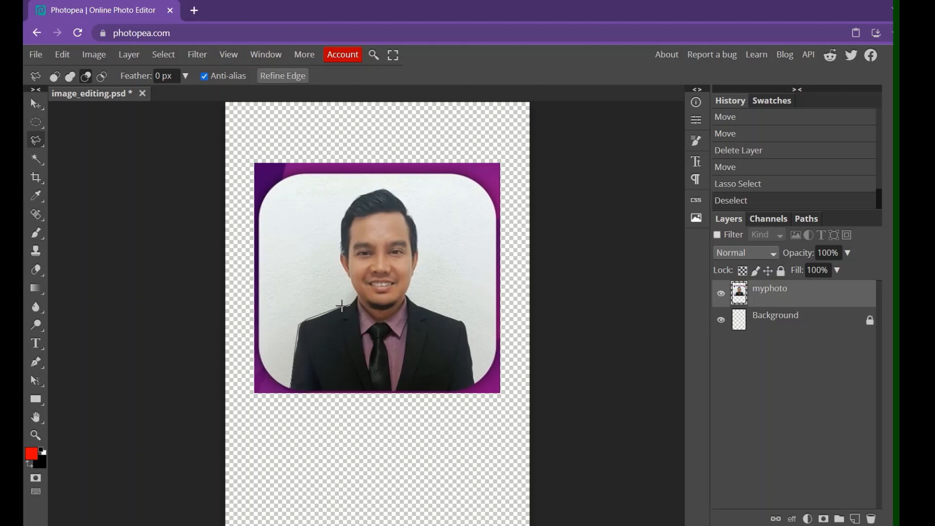
scroll(342, 306, "up", 5)
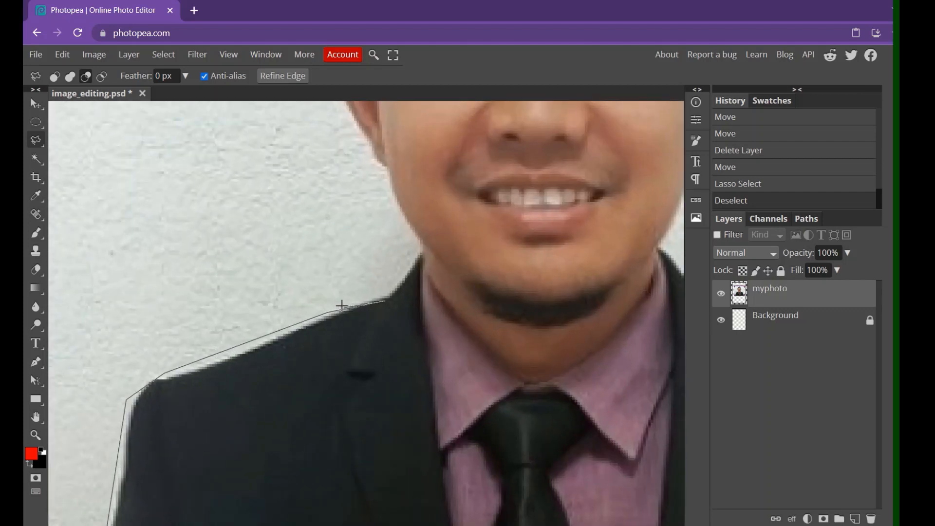
scroll(342, 305, "up", 1)
left_click(417, 273)
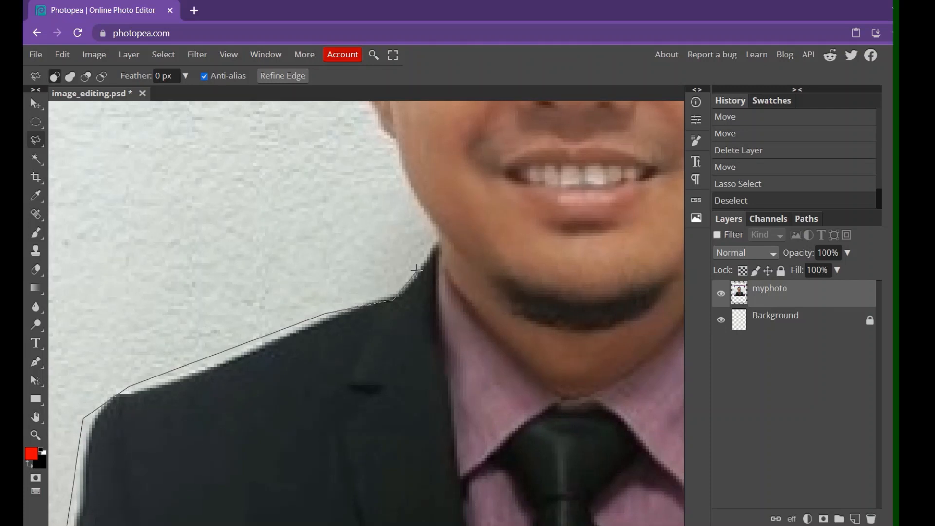
left_click(434, 243)
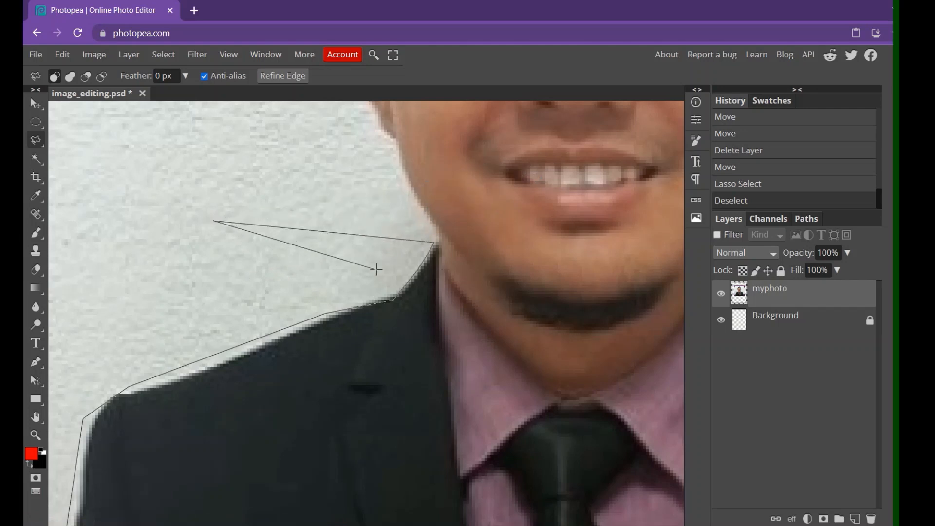
scroll(375, 270, "down", 2)
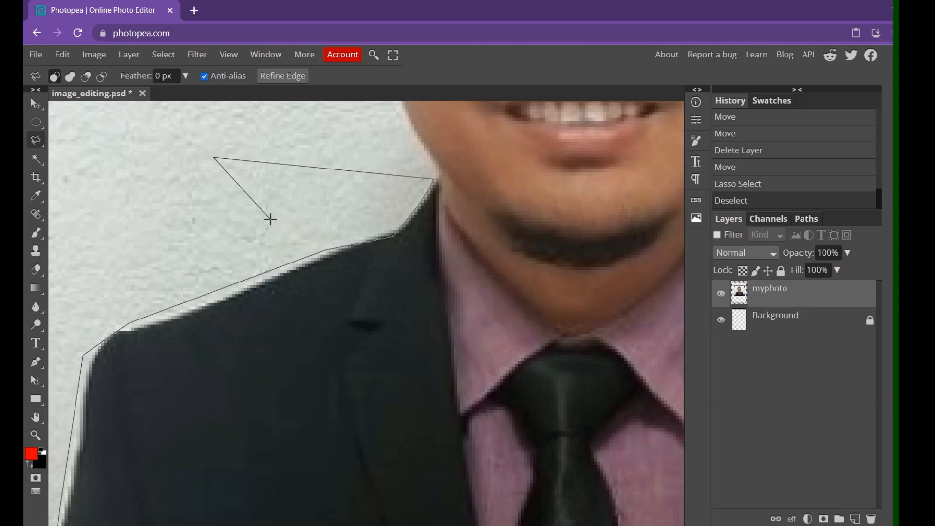
key("Escape")
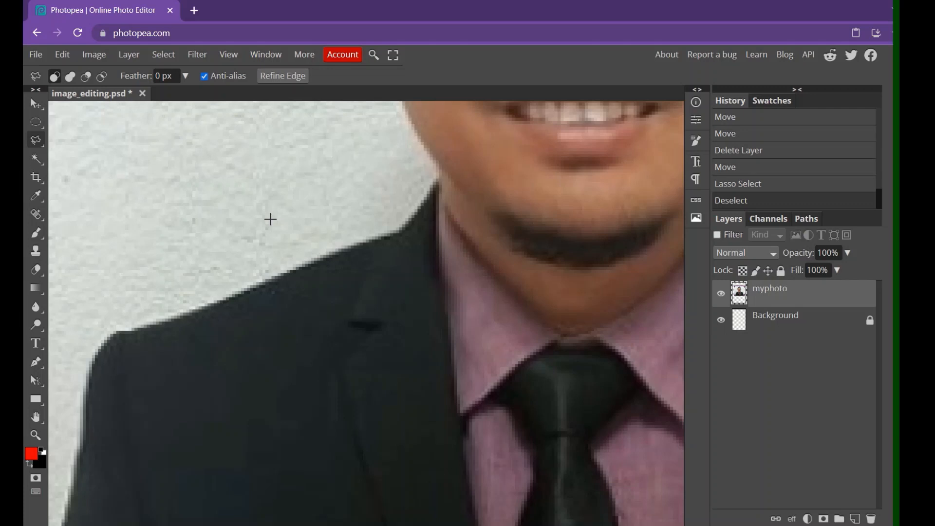
Start a Polygonal Lasso Select outline at the jacket's lower-left corner in the photo and trace it up the sleeve's outer edge.
scroll(271, 219, "down", 8)
scroll(270, 220, "up", 3)
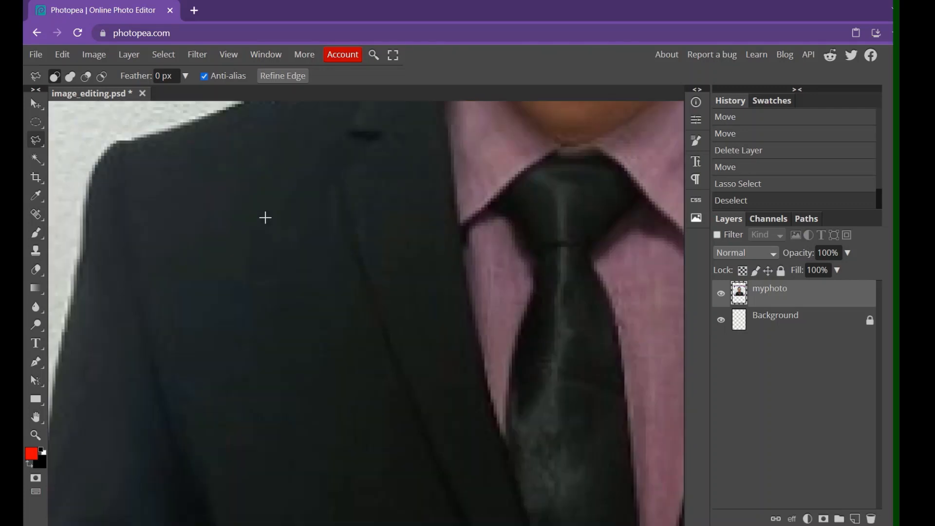
scroll(263, 222, "right", 3)
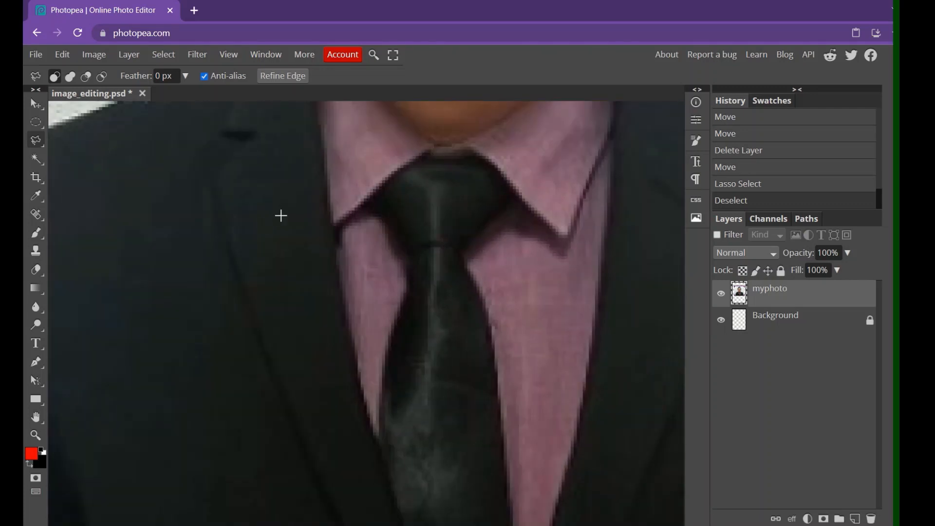
scroll(281, 215, "down", 4)
scroll(253, 250, "up", 4)
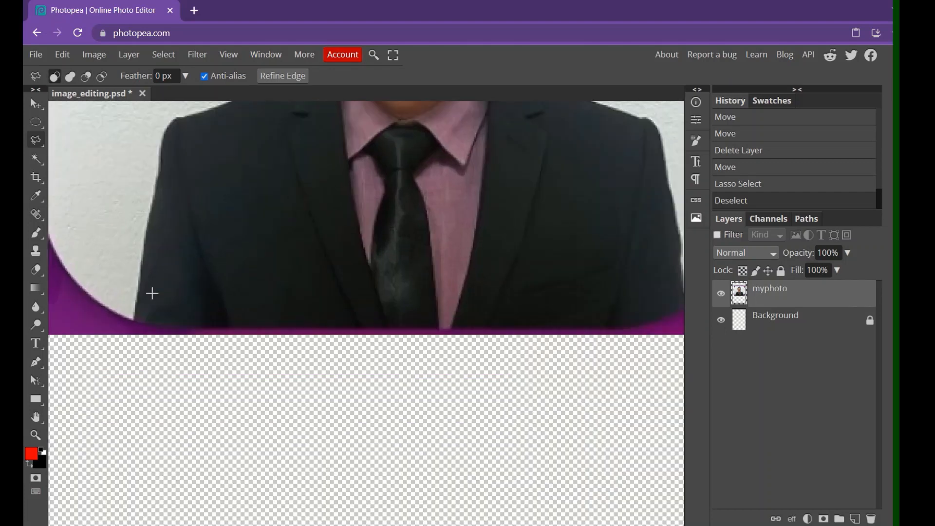
right_click(39, 141)
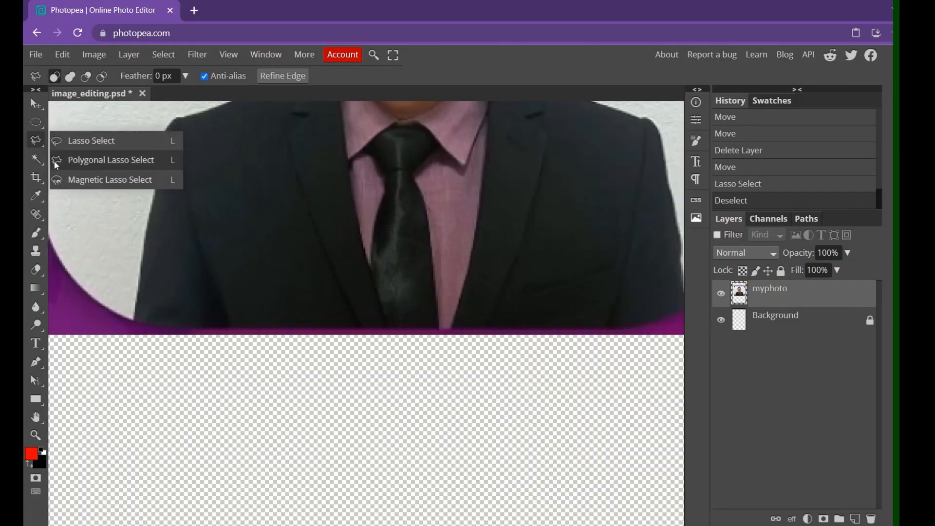
left_click(88, 159)
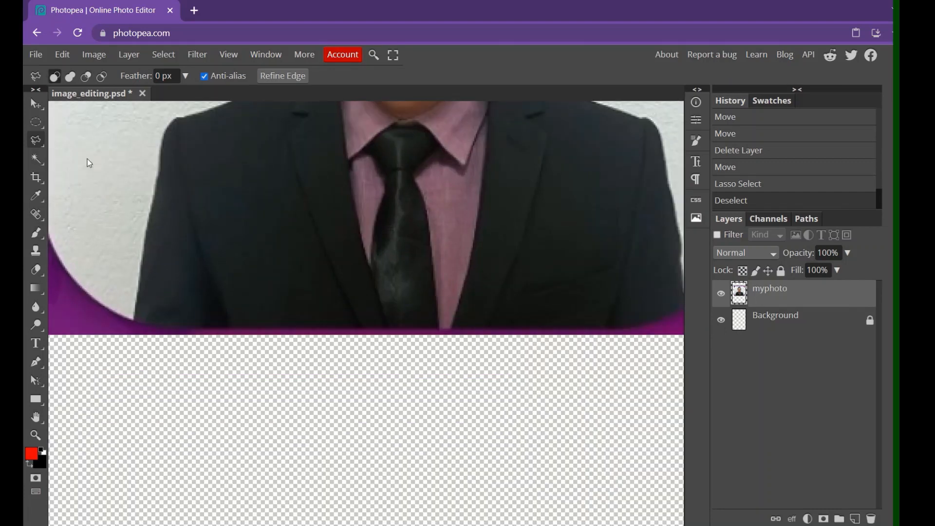
left_click(132, 319)
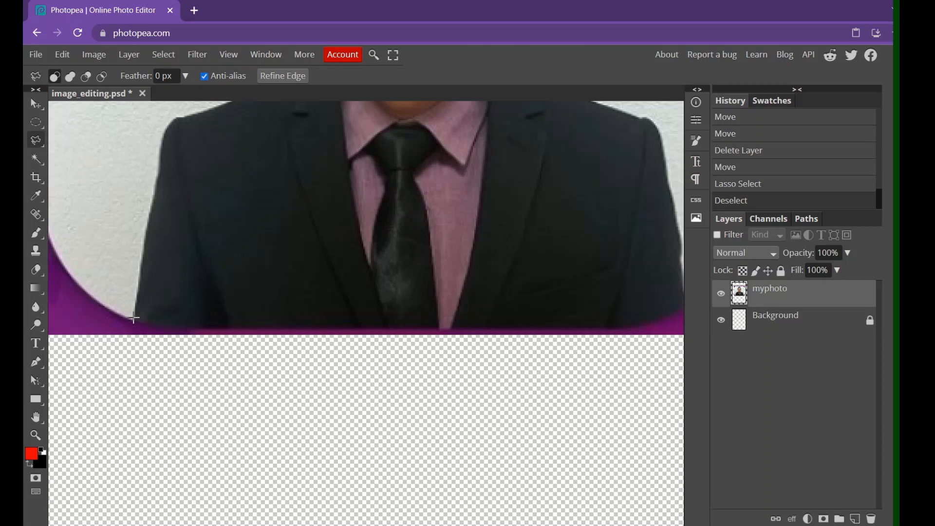
left_click(142, 231)
scroll(170, 172, "left", 5)
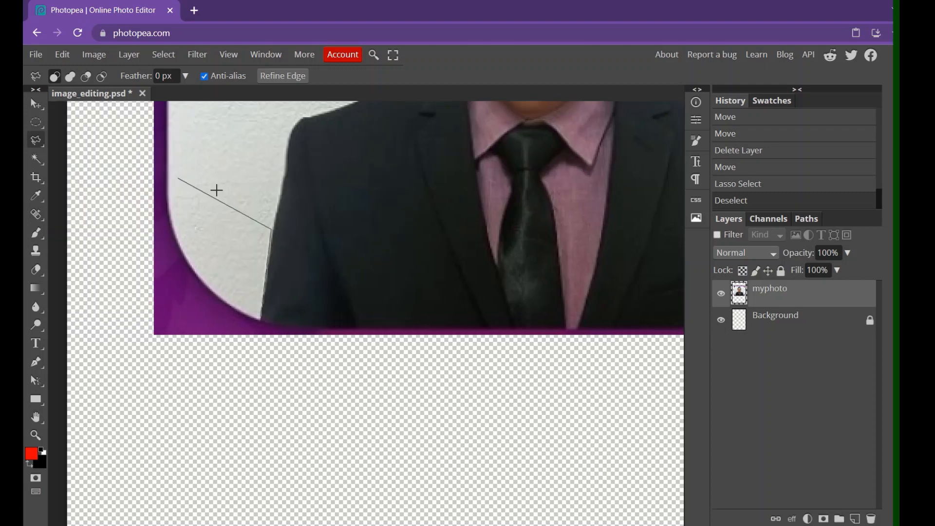
scroll(321, 200, "left", 3)
scroll(368, 218, "up", 5)
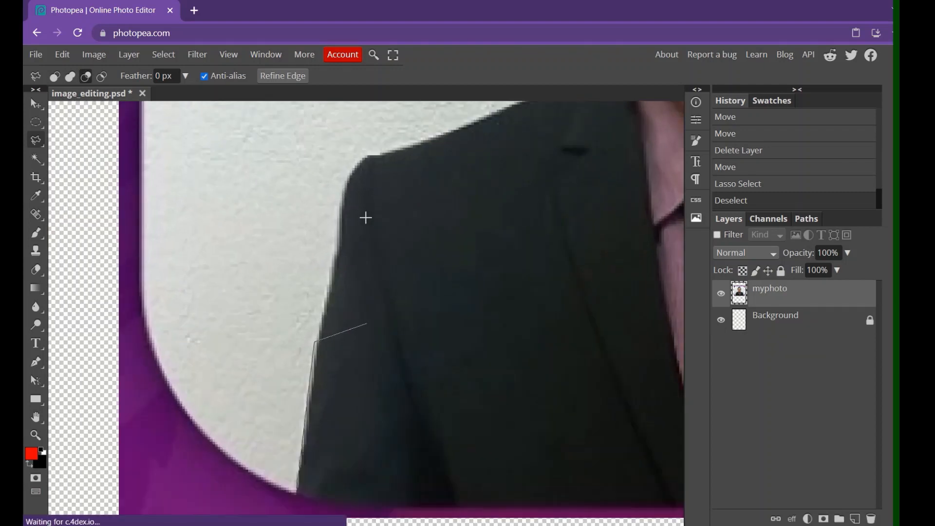
scroll(320, 251, "down", 4)
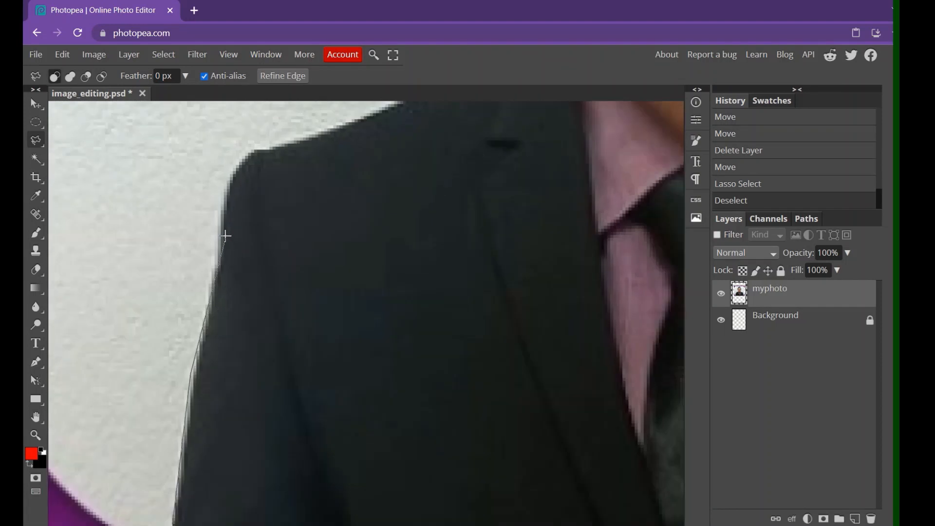
Continue the polygonal outline around the rounded left shoulder and along the jacket's upper edge toward the collar.
left_click(226, 183)
left_click(240, 163)
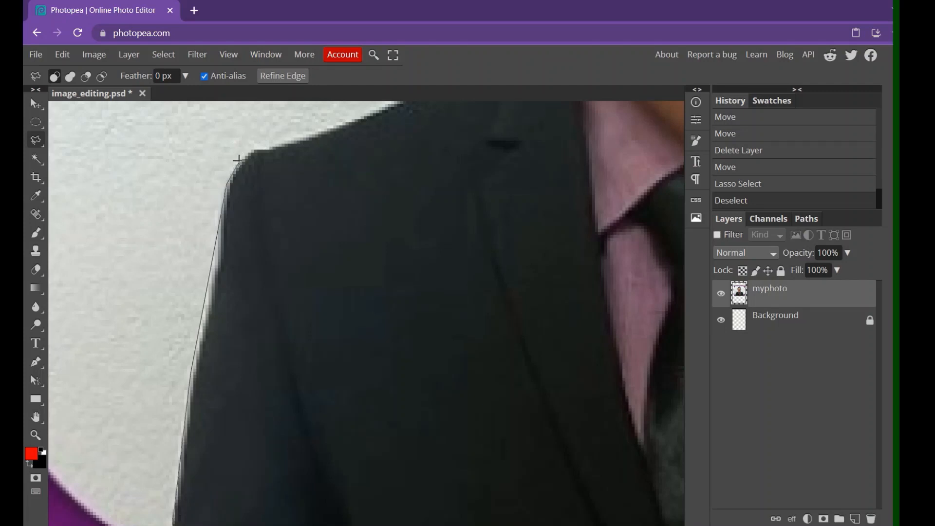
left_click(254, 147)
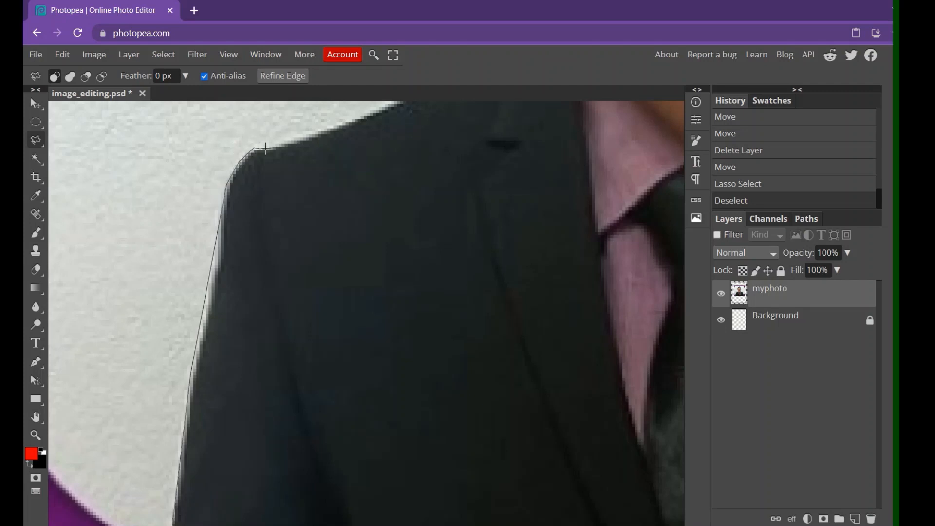
left_click(303, 140)
left_click(365, 115)
scroll(366, 114, "down", 3)
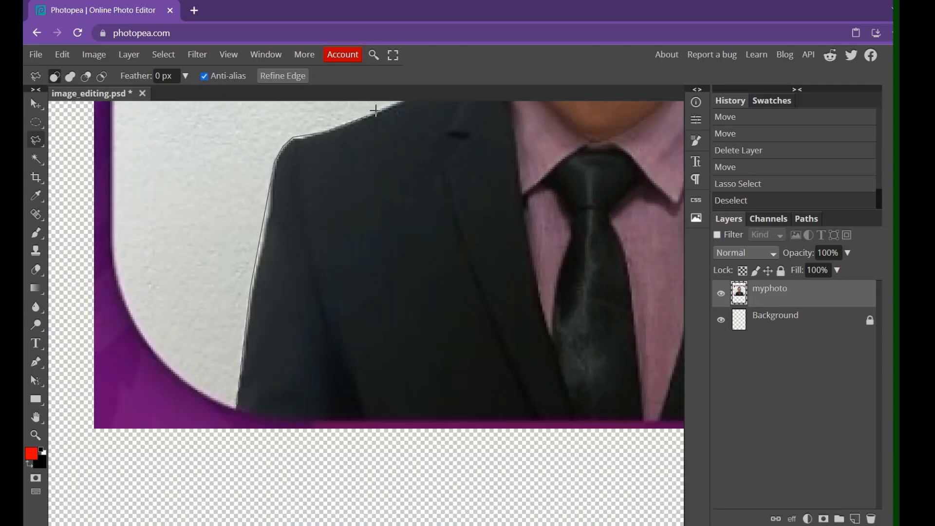
scroll(468, 137, "up", 2)
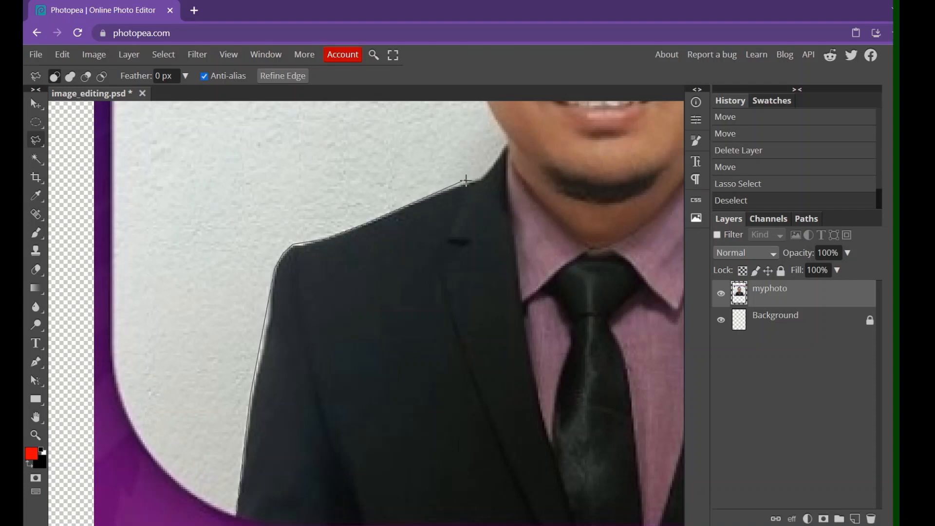
Extend the polygonal outline up the jacket collar to the neck and along the jaw to just below the ear.
left_click(477, 179)
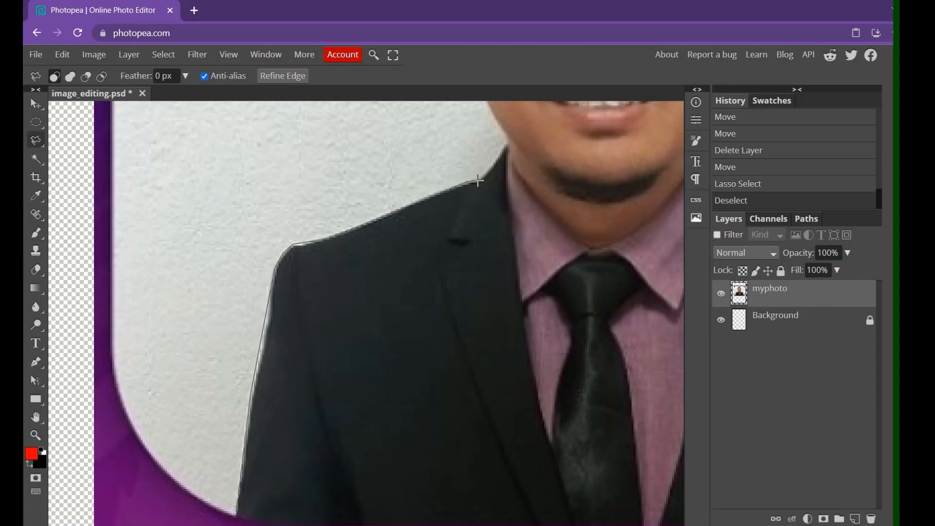
left_click(506, 142)
scroll(485, 106, "up", 2)
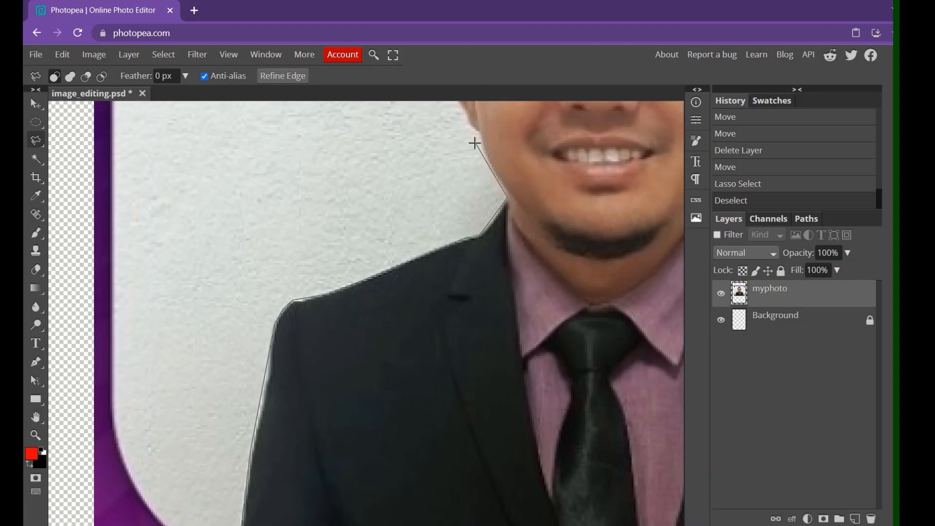
left_click(481, 142)
scroll(449, 100, "up", 3)
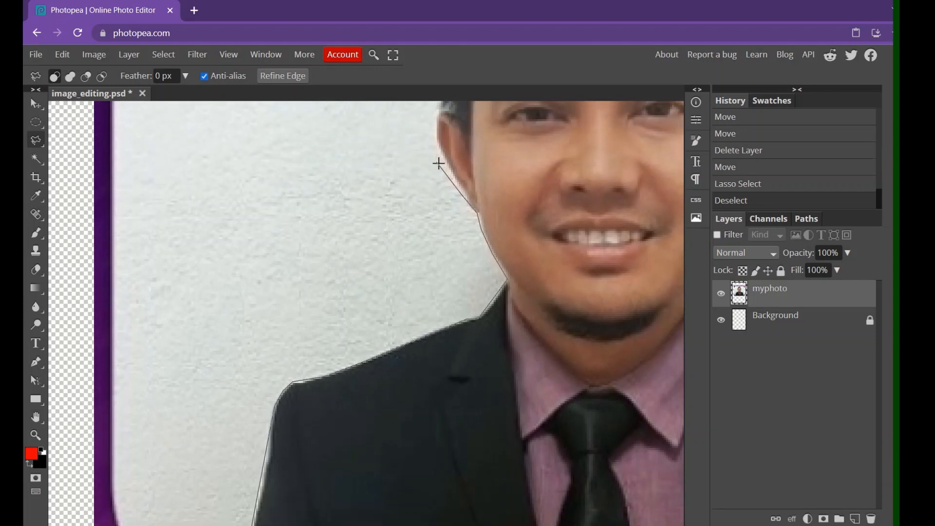
Continue the polygonal outline around the ear and over the top of the hair to the opposite side of the head.
left_click_drag(444, 165, 435, 112)
scroll(435, 110, "up", 5)
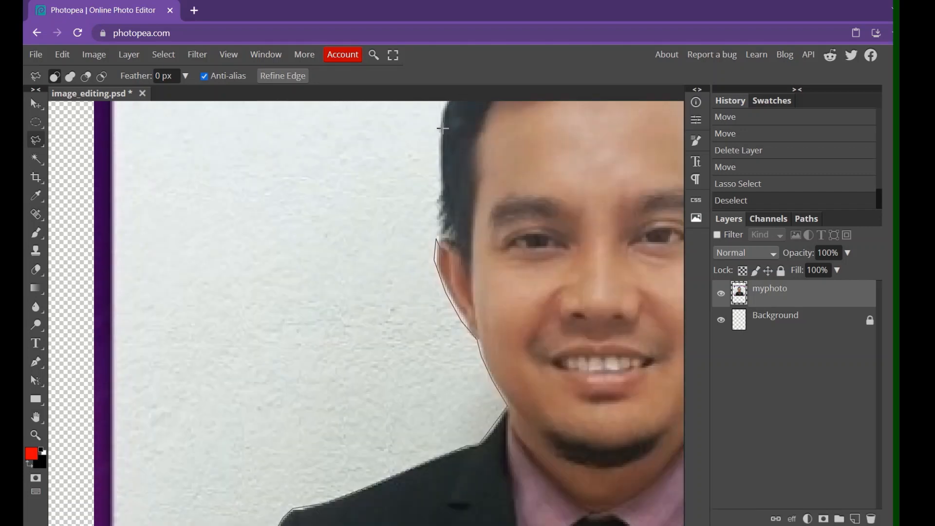
mouse_move(439, 236)
left_mouse_down()
mouse_move(441, 133)
mouse_move(428, 104)
mouse_move(441, 207)
mouse_move(492, 130)
mouse_move(549, 96)
mouse_move(539, 153)
mouse_move(520, 152)
mouse_move(608, 131)
mouse_move(651, 152)
mouse_move(636, 138)
mouse_move(655, 153)
mouse_move(593, 171)
mouse_move(577, 161)
mouse_move(607, 191)
mouse_move(619, 222)
left_mouse_up()
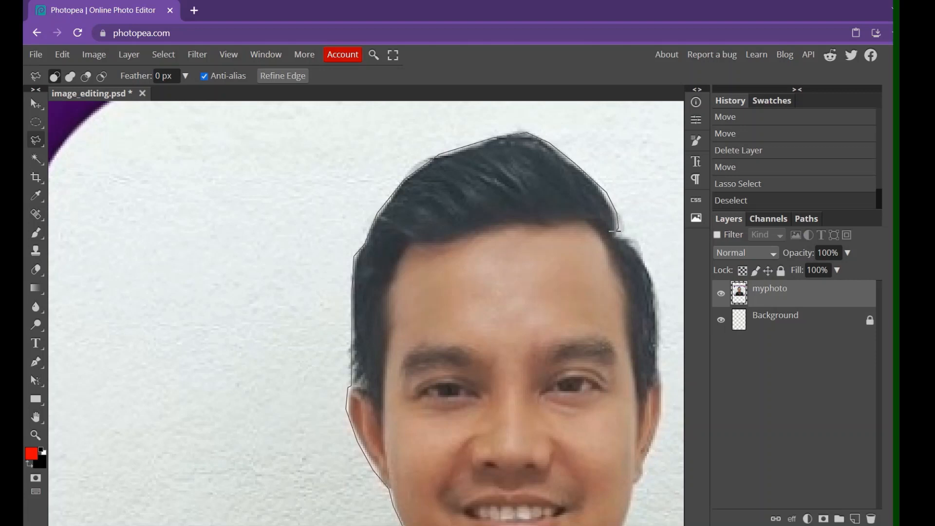
Trace the polygonal outline down the other side of the head, shoulder and sleeve, along the jacket's lower edge, and close the selection.
mouse_move(616, 238)
left_mouse_down()
mouse_move(636, 238)
mouse_move(644, 250)
mouse_move(660, 316)
mouse_move(657, 295)
mouse_move(661, 433)
mouse_move(636, 484)
mouse_move(618, 390)
mouse_move(632, 299)
mouse_move(615, 356)
mouse_move(631, 385)
mouse_move(672, 415)
mouse_move(664, 418)
mouse_move(730, 435)
mouse_move(602, 435)
mouse_move(520, 401)
mouse_move(677, 455)
mouse_move(633, 463)
mouse_move(660, 478)
mouse_move(648, 506)
mouse_move(624, 516)
mouse_move(608, 440)
mouse_move(618, 439)
mouse_move(612, 390)
mouse_move(608, 424)
mouse_move(638, 509)
mouse_move(645, 486)
mouse_move(638, 480)
mouse_move(645, 510)
mouse_move(642, 457)
mouse_move(642, 503)
mouse_move(630, 482)
mouse_move(512, 497)
mouse_move(30, 499)
mouse_move(125, 497)
mouse_move(106, 486)
left_mouse_up()
scroll(618, 390, "down", 4)
scroll(466, 298, "right", 5)
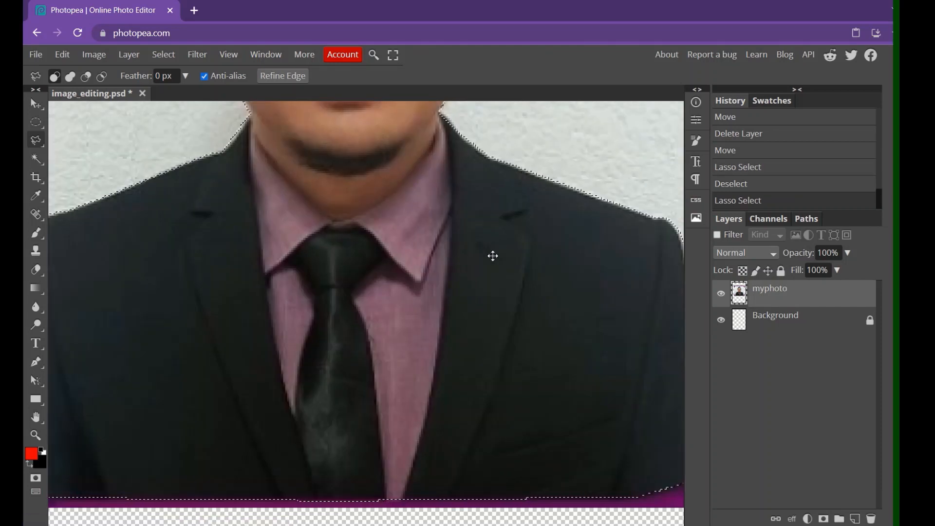
Copy the selected man onto a new layer and move the cutout below the photo.
scroll(492, 256, "right", 3)
scroll(492, 255, "up", 10)
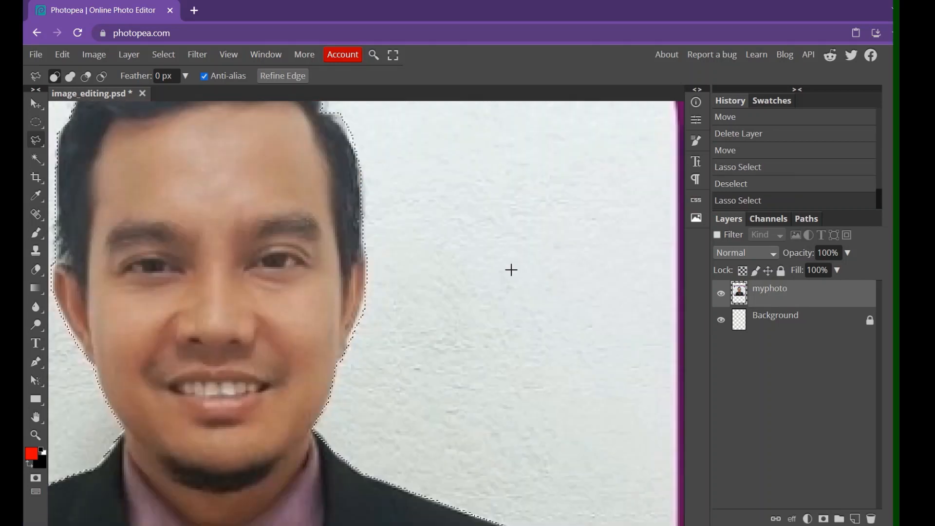
scroll(484, 267, "down", 6)
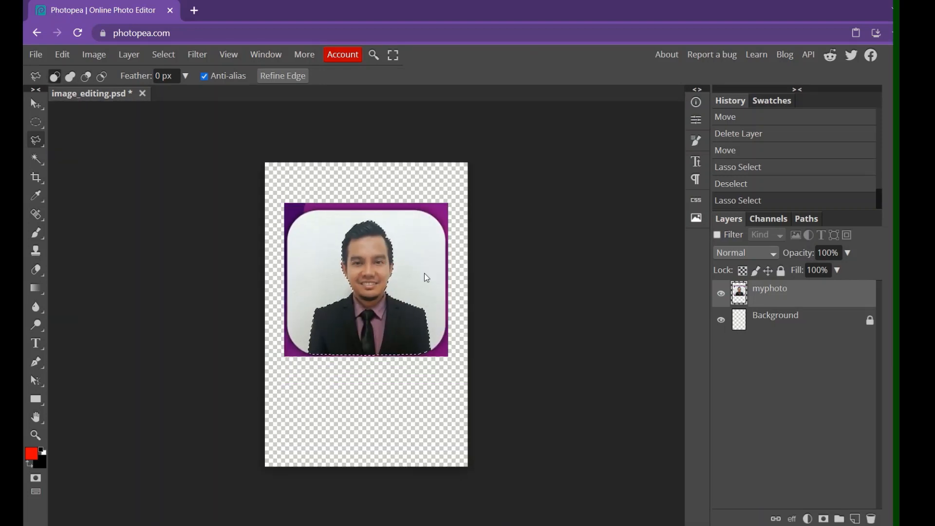
key("ctrl+c")
key("ctrl+v")
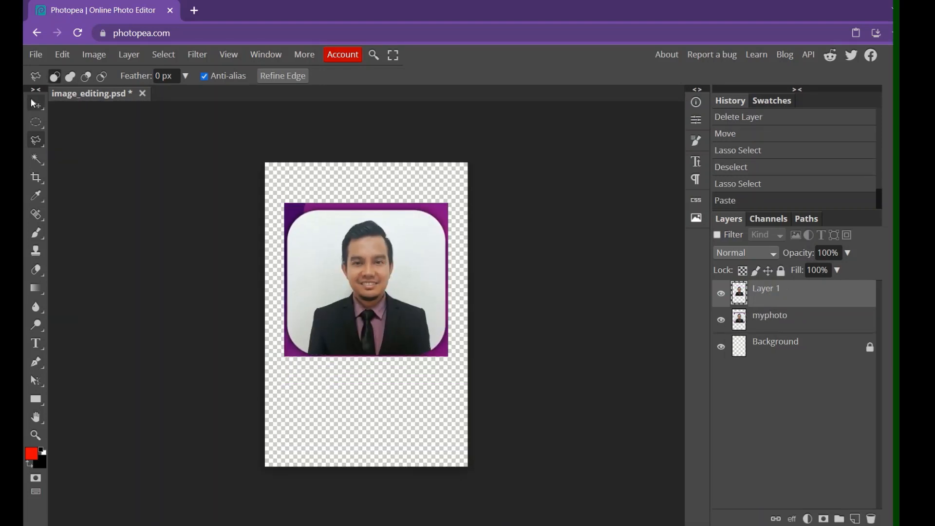
key("v")
mouse_move(317, 239)
left_mouse_down()
mouse_move(329, 361)
mouse_move(339, 341)
left_mouse_up()
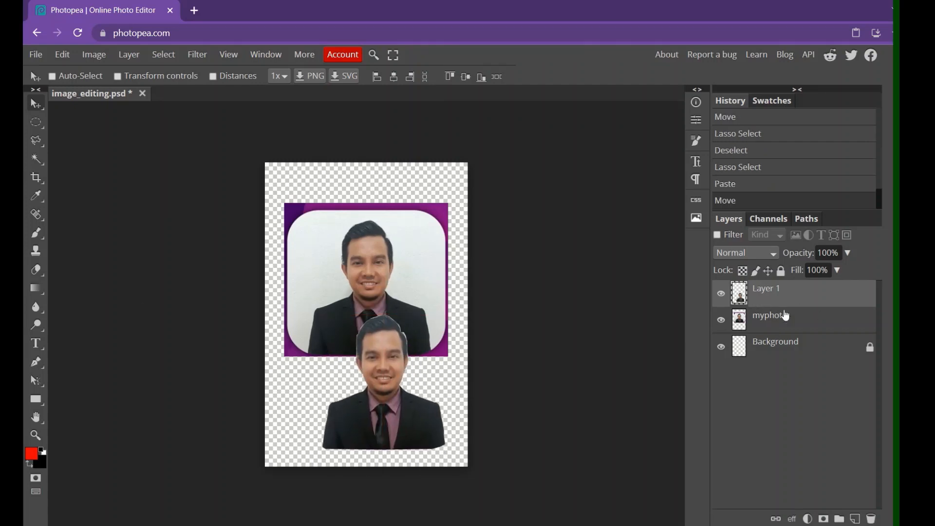
Move the myphoto layer up to the canvas's top edge and center the Layer 1 cutout beneath it.
left_click(786, 316)
left_click_drag(362, 402, 364, 295)
left_click_drag(362, 368, 387, 434)
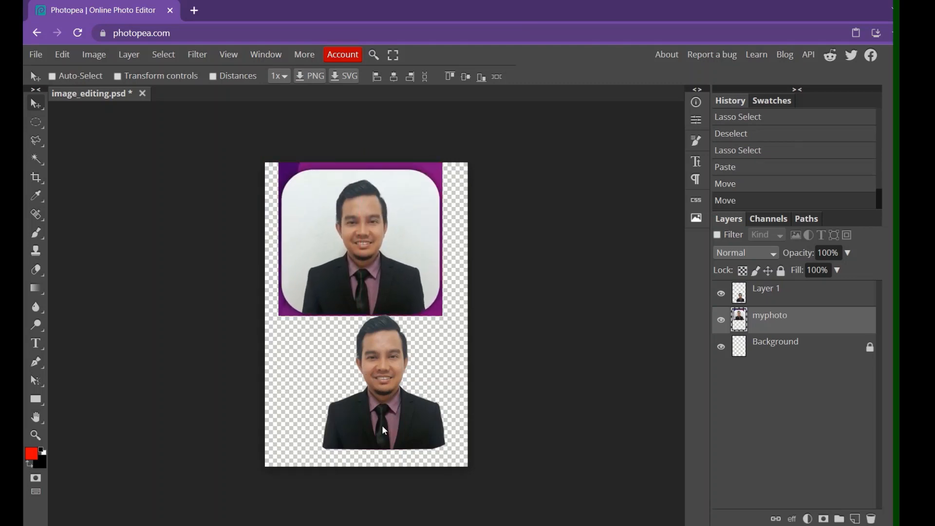
mouse_move(370, 251)
left_mouse_down()
mouse_move(434, 234)
mouse_move(395, 239)
mouse_move(385, 226)
mouse_move(385, 244)
left_mouse_up()
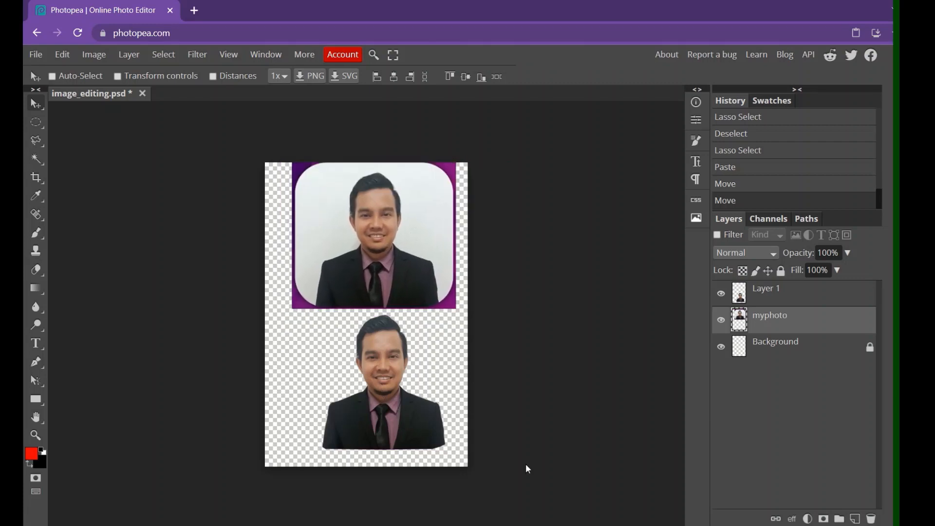
left_click(794, 298)
left_click_drag(403, 412, 382, 417)
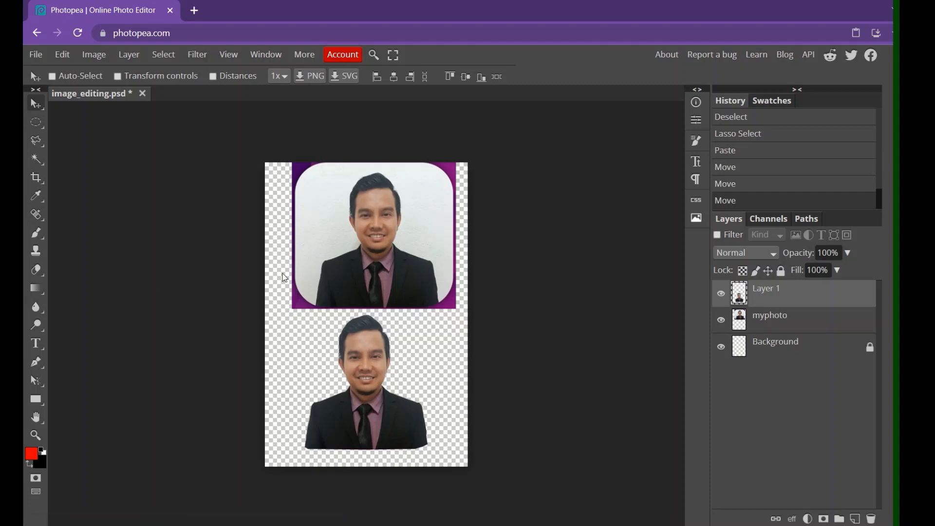
Start a Magnetic Lasso Select outline on the jacket's shoulder edge in the photo and trace it up the face and over the hair.
right_click(47, 146)
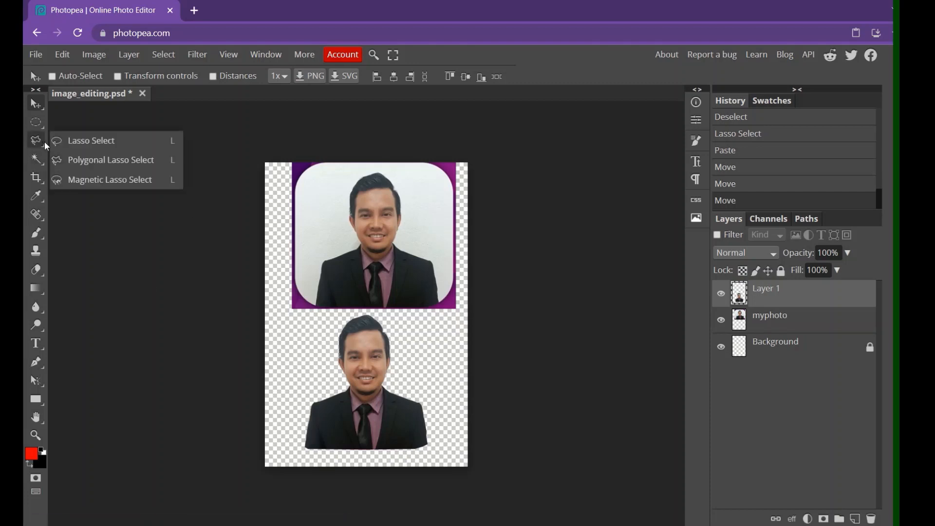
left_click(89, 180)
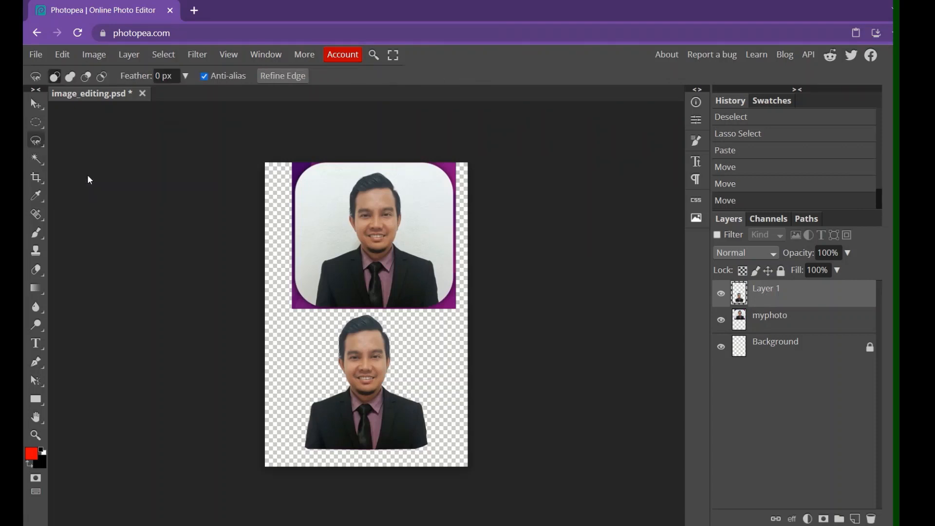
scroll(479, 318, "left", 5)
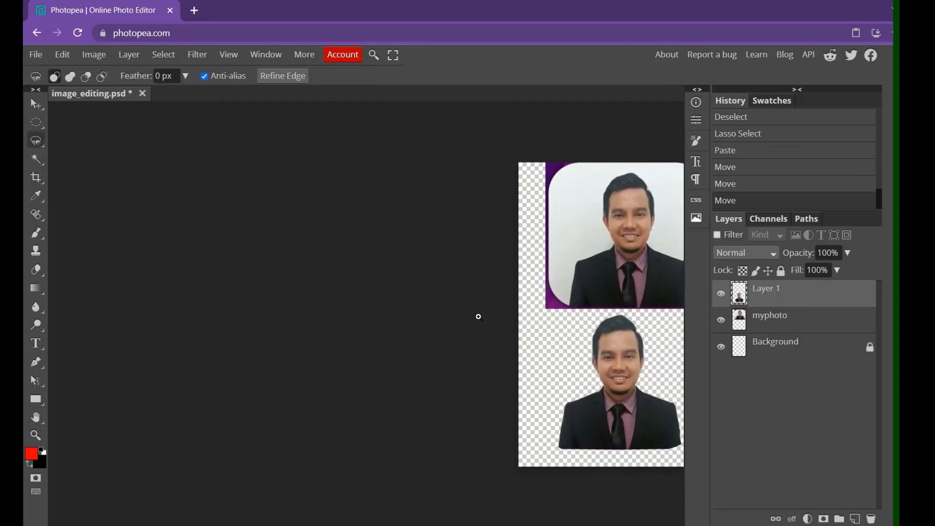
scroll(555, 339, "up", 1)
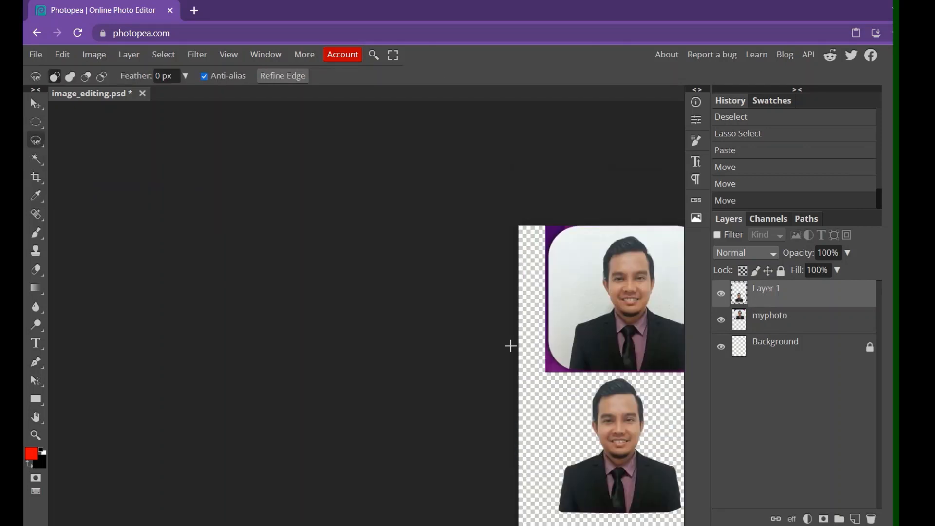
scroll(506, 344, "right", 2)
scroll(481, 334, "right", 1)
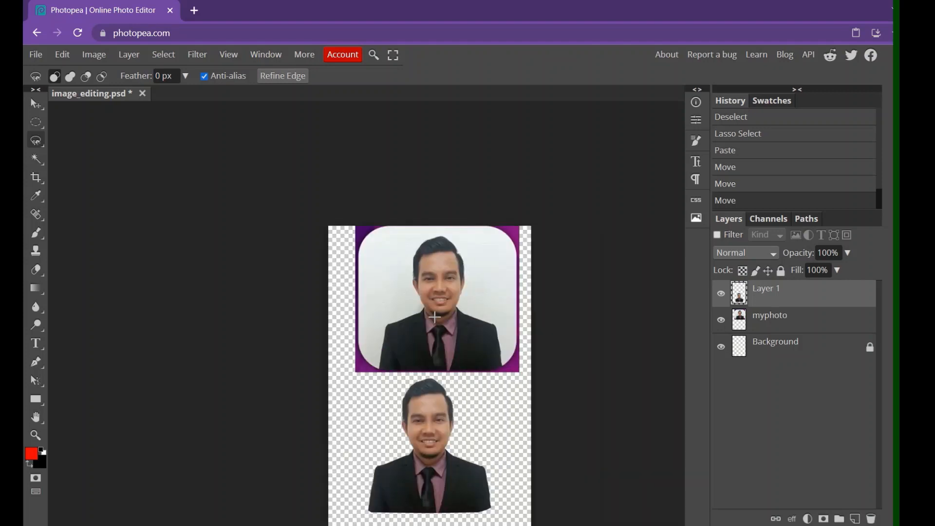
scroll(432, 320, "up", 5)
scroll(404, 317, "down", 2)
scroll(204, 402, "up", 1)
scroll(327, 288, "up", 1)
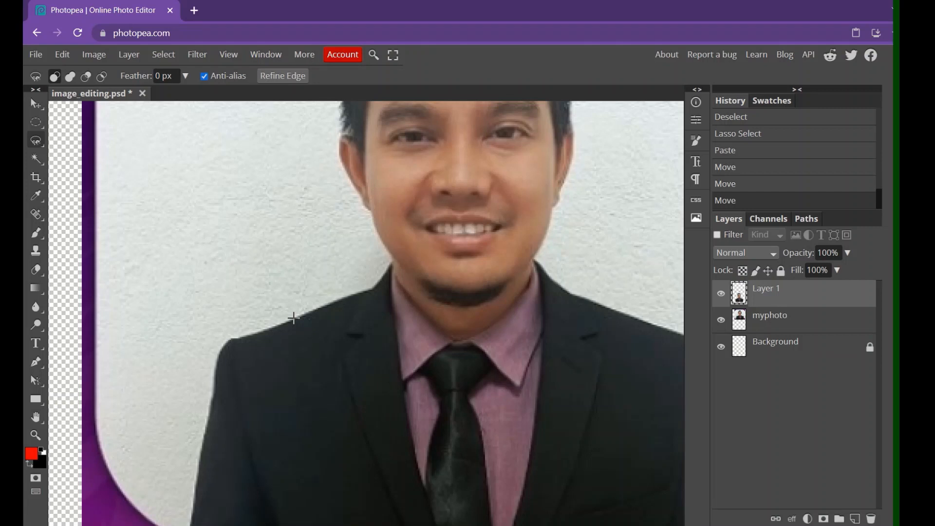
mouse_move(299, 315)
left_mouse_down()
mouse_move(373, 288)
mouse_move(389, 251)
left_mouse_up()
mouse_move(369, 204)
left_mouse_down()
mouse_move(352, 193)
mouse_move(334, 154)
mouse_move(336, 103)
mouse_move(335, 124)
mouse_move(343, 103)
mouse_move(355, 121)
mouse_move(377, 105)
mouse_move(400, 128)
mouse_move(470, 107)
mouse_move(537, 158)
mouse_move(541, 186)
mouse_move(580, 218)
mouse_move(579, 251)
left_mouse_up()
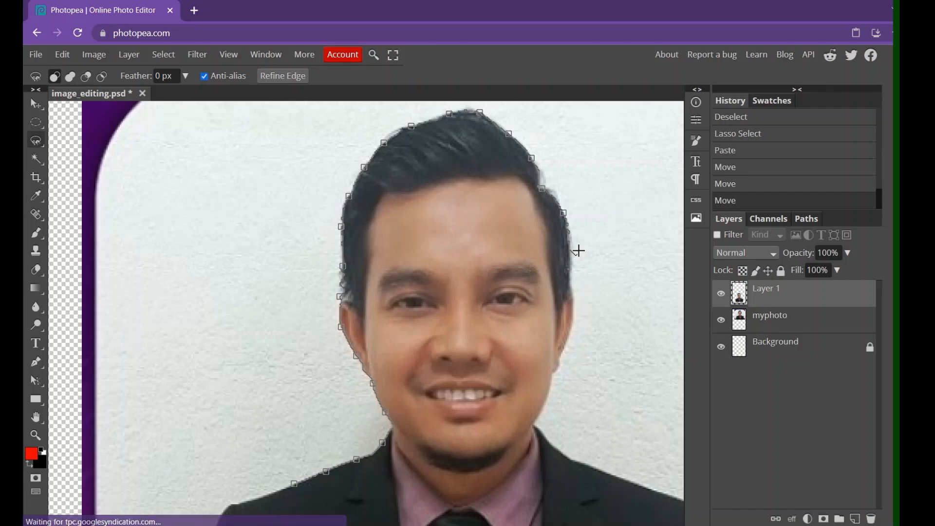
Continue the magnetic outline down the other side of the head and neck, across the shoulder and onto the sleeve.
left_click(570, 243)
left_click(569, 269)
left_click(572, 294)
mouse_move(574, 323)
left_mouse_down()
mouse_move(537, 427)
mouse_move(582, 460)
mouse_move(688, 498)
mouse_move(633, 521)
left_mouse_up()
scroll(655, 516, "down", 3)
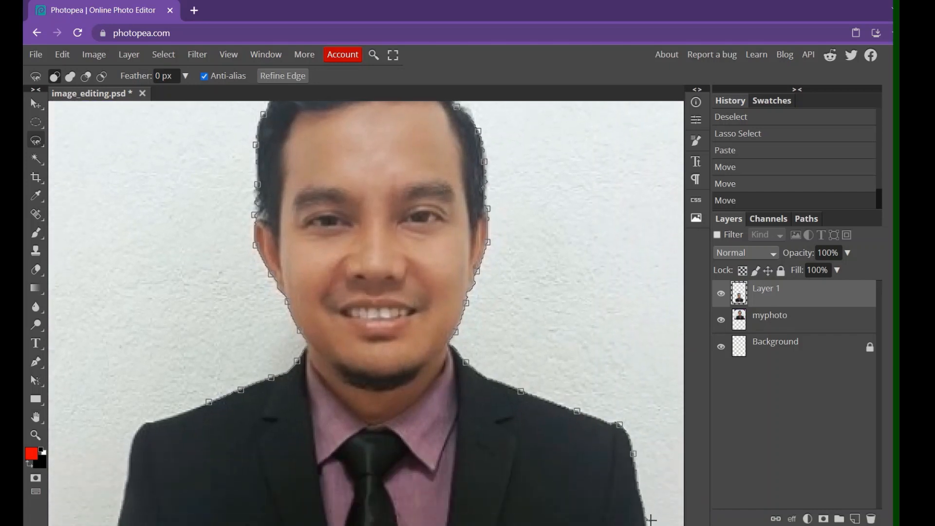
Extend the magnetic outline down to the sleeve's lower corner and along the photo's bottom edge beneath the jacket.
scroll(657, 519, "down", 2)
left_click(656, 501)
scroll(633, 493, "down", 1)
left_click(635, 504)
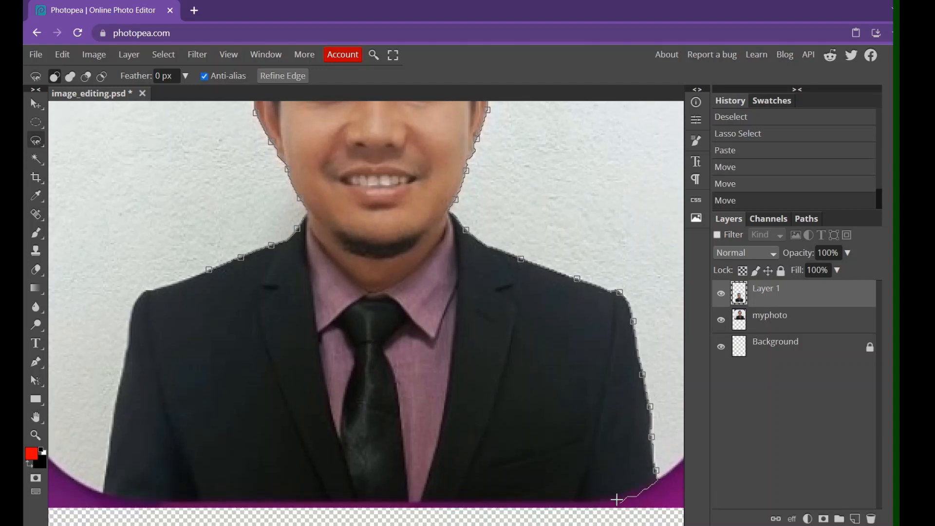
left_click(590, 507)
left_click(458, 508)
left_click(361, 507)
left_click(256, 506)
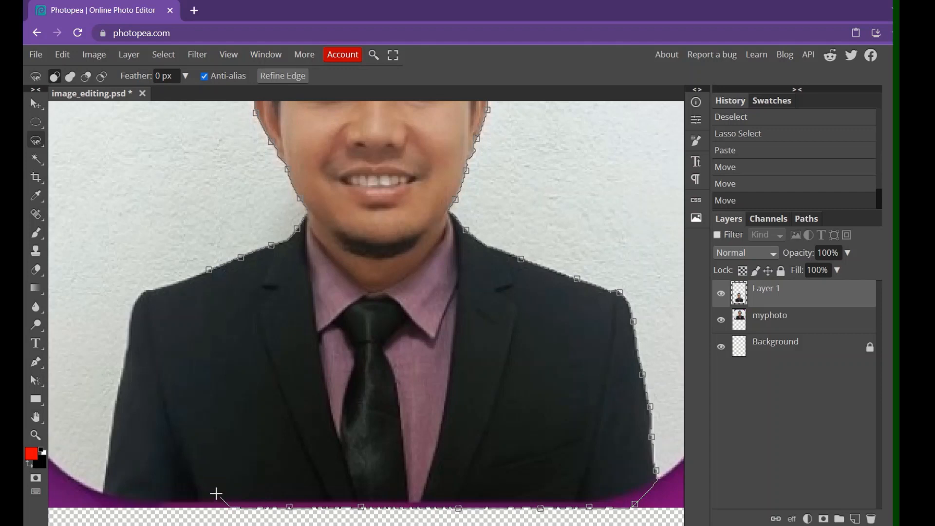
Finish the magnetic outline around the jacket's other lower corner, up the sleeve and over the shoulder, closing it at the starting point.
left_click(185, 508)
left_click(159, 507)
left_click(104, 497)
left_click(106, 464)
left_click(111, 430)
left_click(123, 368)
left_click(130, 323)
left_click(143, 291)
left_click(173, 285)
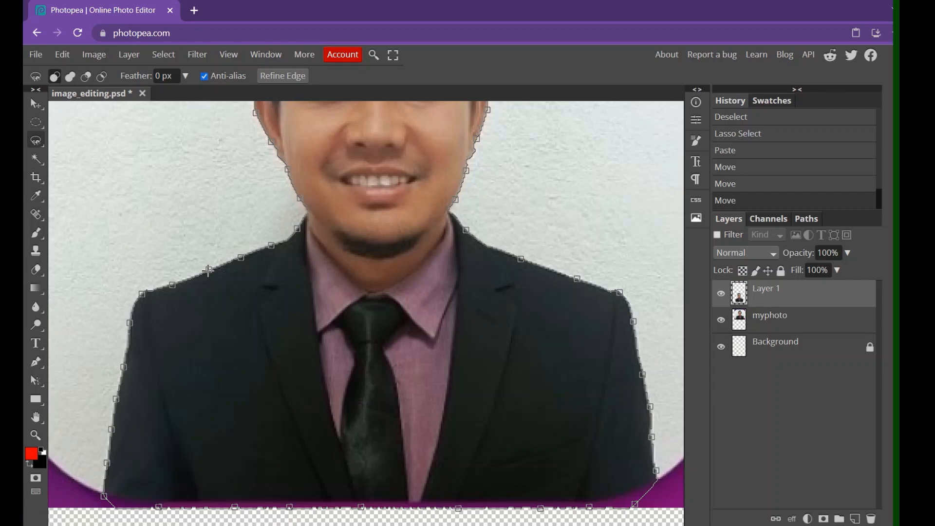
double_click(208, 271)
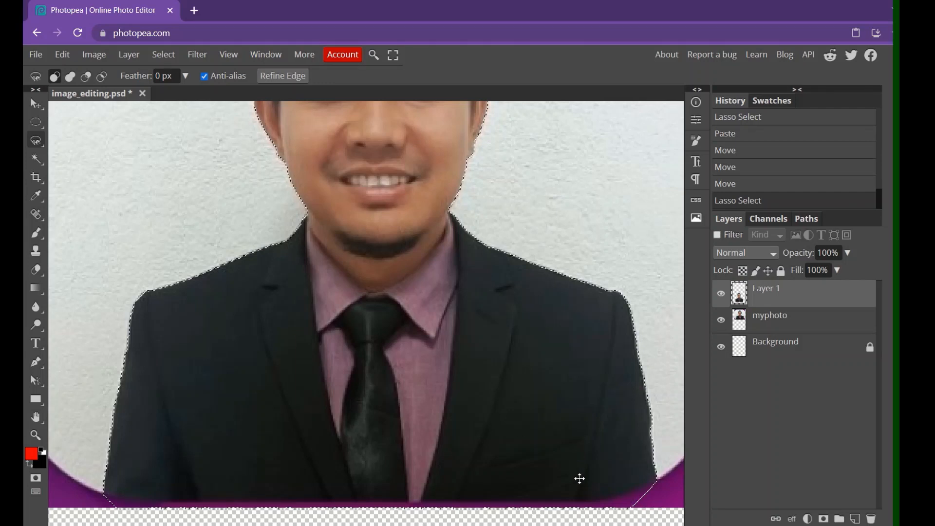
Copy the man outlined with Magnetic Lasso from the myphoto layer and paste him as a new layer.
scroll(534, 422, "up", 4)
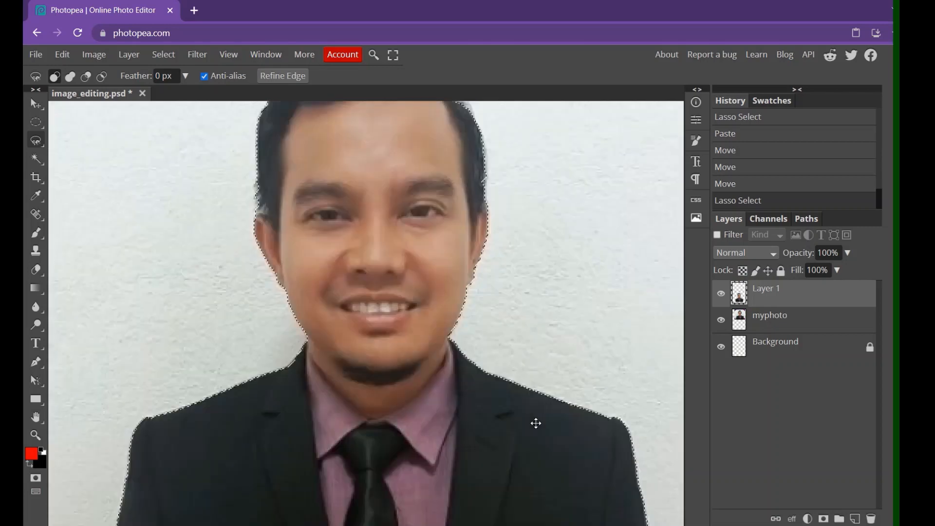
scroll(540, 414, "down", 3)
scroll(548, 410, "right", 4)
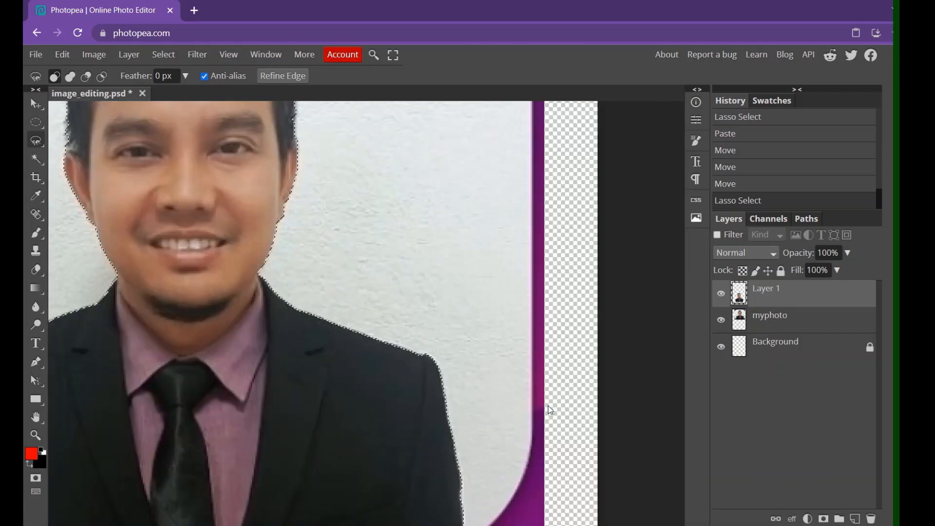
scroll(500, 394, "left", 3)
scroll(495, 388, "down", 1)
scroll(495, 388, "down", 3)
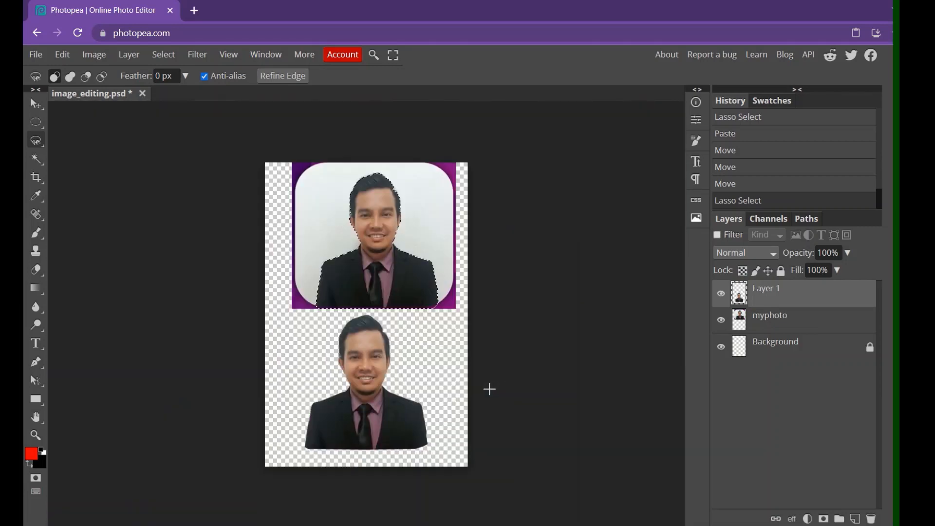
key("ctrl+c")
left_click(791, 321)
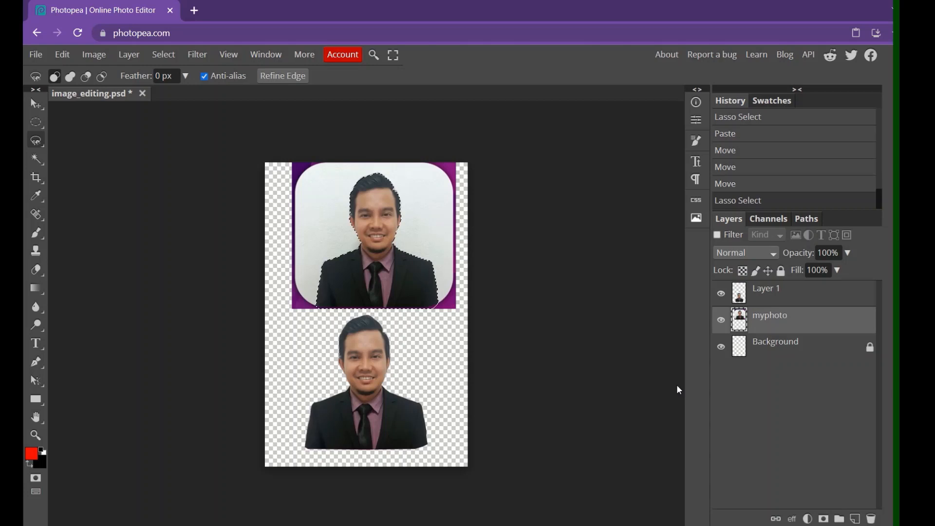
key("ctrl+v")
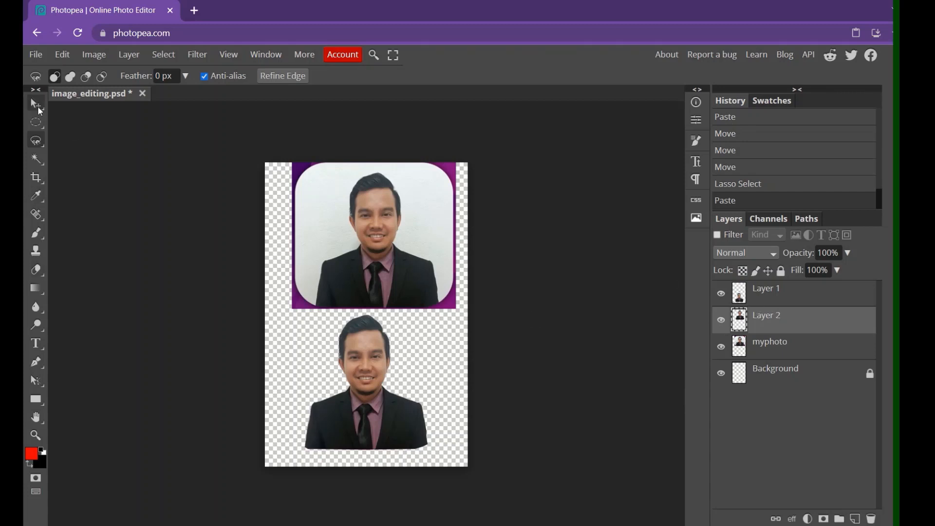
Move the Layer 2 cutout below the photo, to the left of the Layer 1 cutout.
left_click(36, 104)
left_click(786, 298)
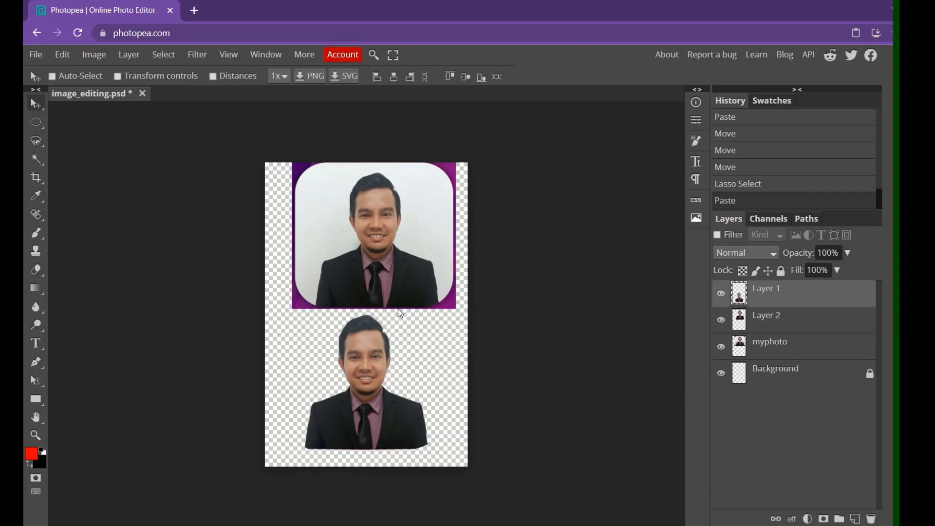
left_click(803, 325)
left_click_drag(365, 266, 343, 363)
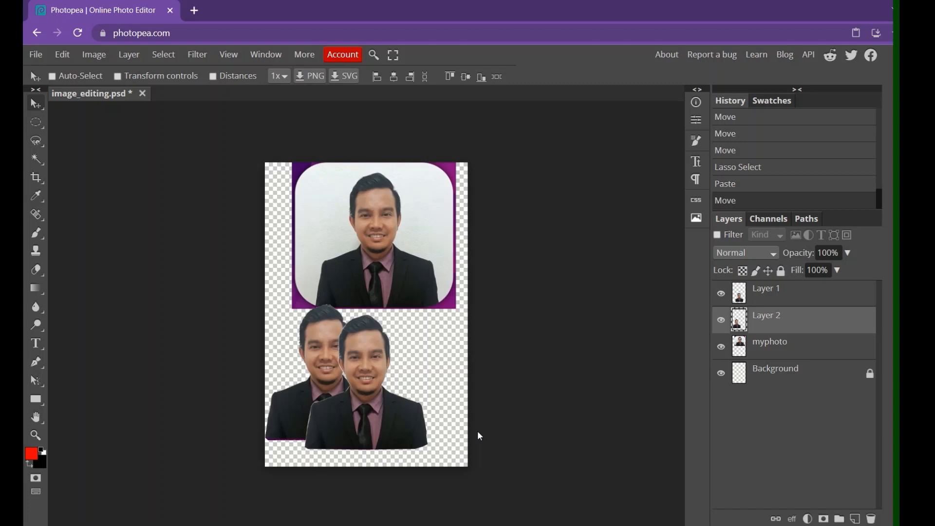
Separate the two cutouts for comparison, shifting Layer 2 slightly down and left and Layer 1 to the right, just below the photo.
key("ctrl")
scroll(412, 418, "up", 5)
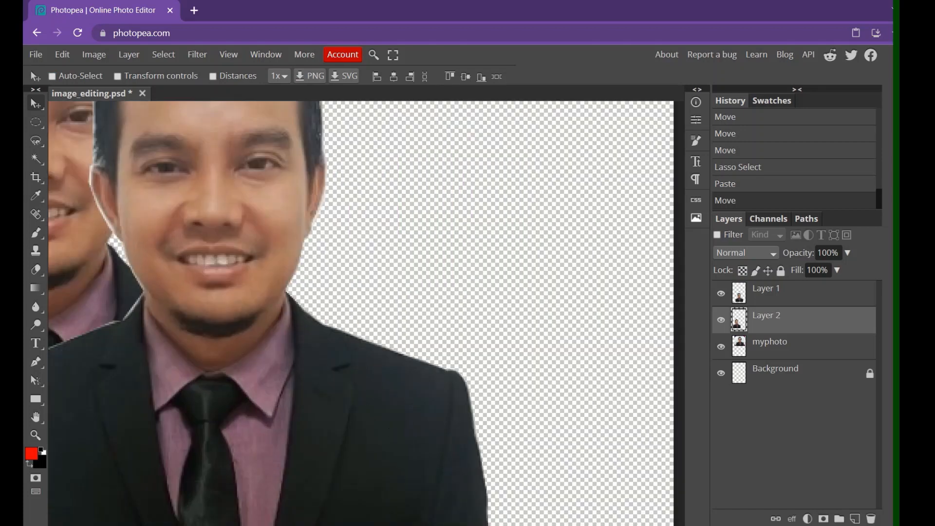
scroll(403, 428, "left", 5)
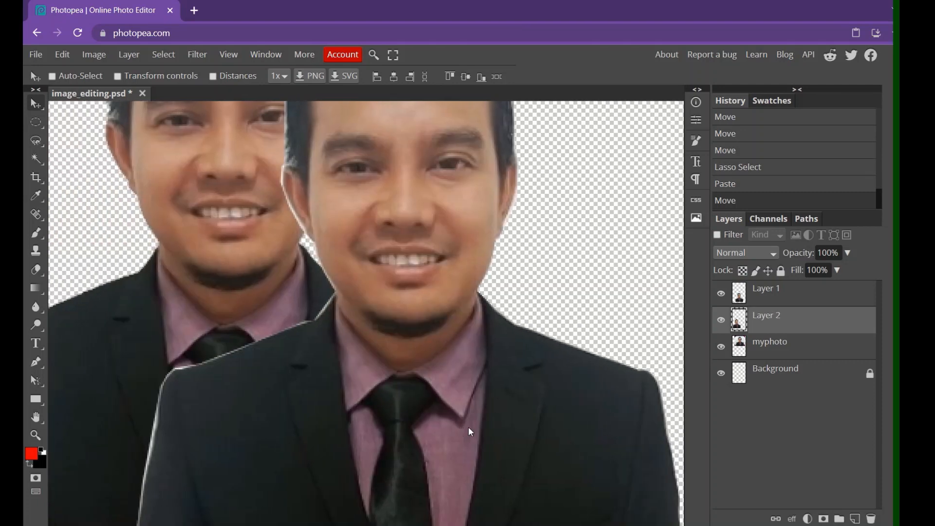
scroll(471, 431, "up", 5)
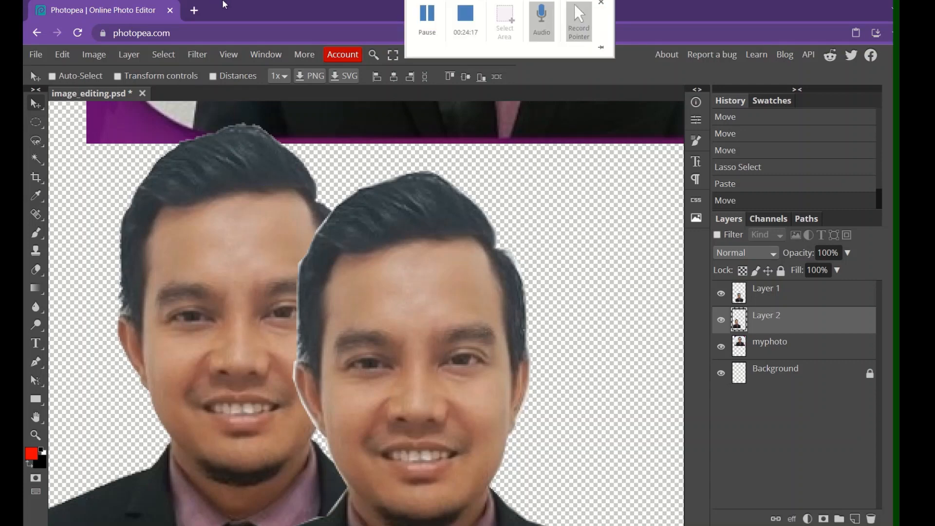
left_click(799, 352)
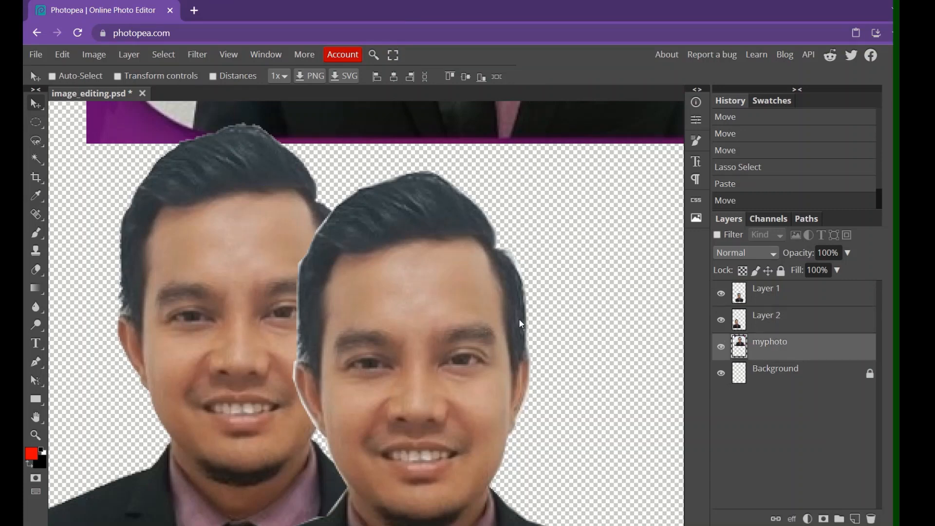
left_click(766, 327)
left_click_drag(487, 330, 459, 349)
left_click(814, 296)
left_click_drag(424, 297, 563, 288)
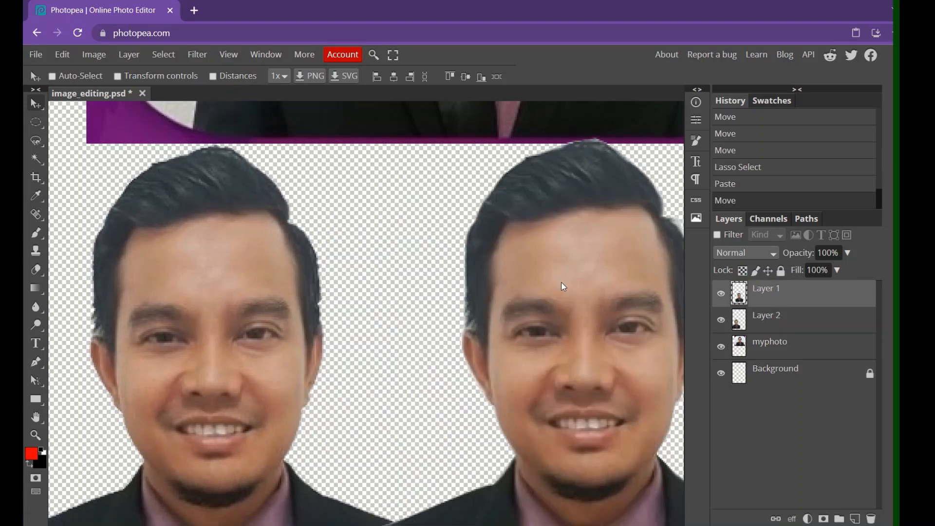
scroll(392, 341, "up", 2)
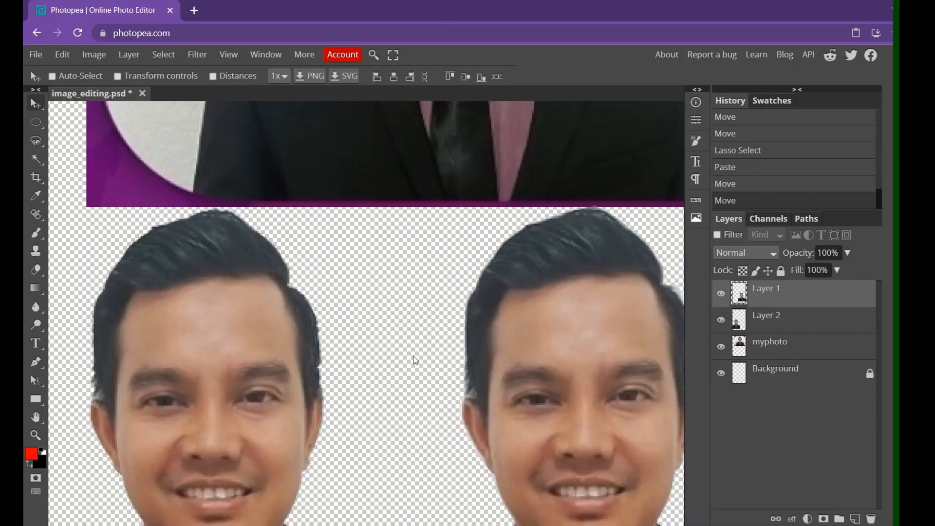
Move the Layer 1 and Layer 2 cutouts up side by side, so their heads overlap the photo's lower edge.
left_click_drag(230, 339, 248, 272)
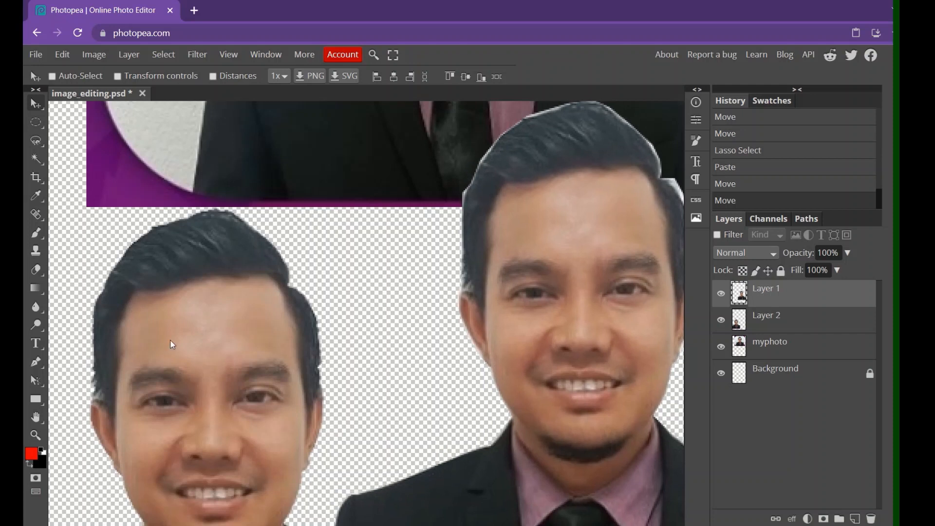
left_click(780, 330)
left_click_drag(192, 297, 330, 216)
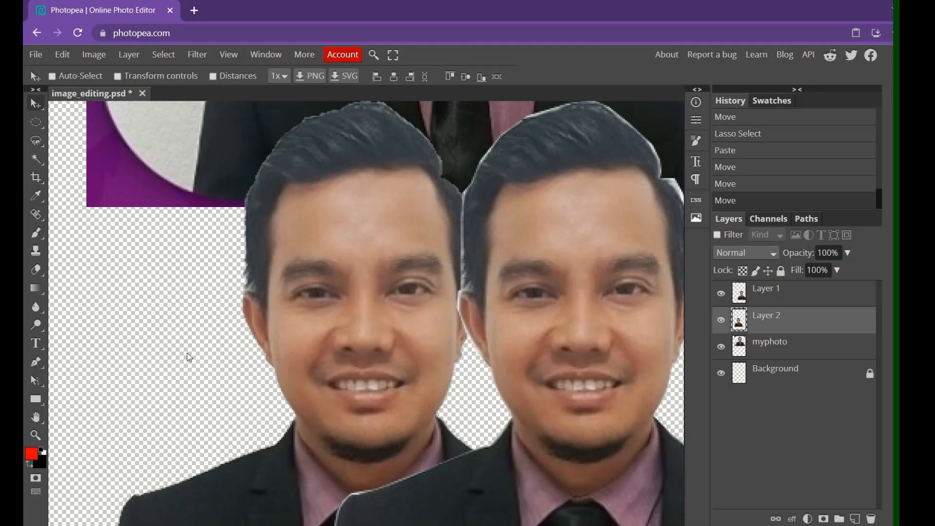
left_click(774, 357)
left_click(771, 331)
Try to select the jacket in the original photo with the Magic Wand while Layer 2 is active.
scroll(202, 397, "left", 4)
scroll(202, 397, "right", 5)
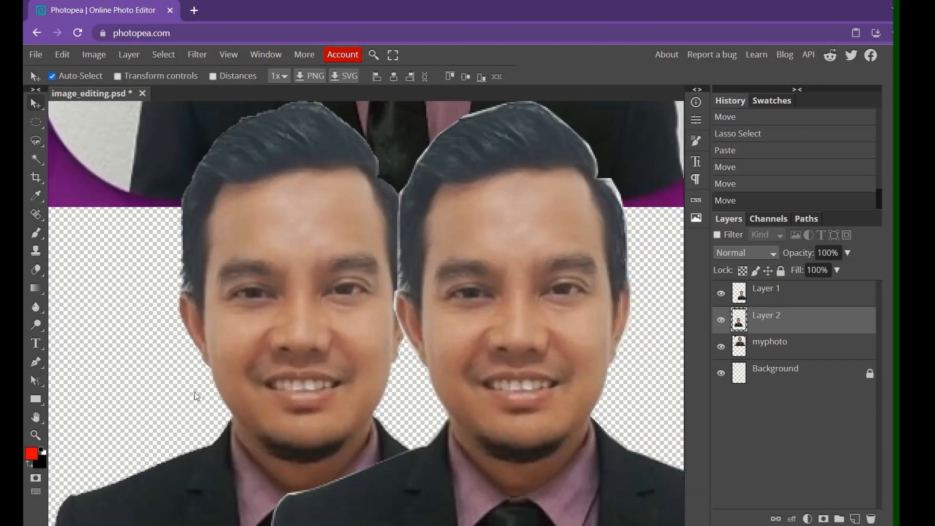
scroll(247, 386, "up", 3)
scroll(286, 389, "down", 5)
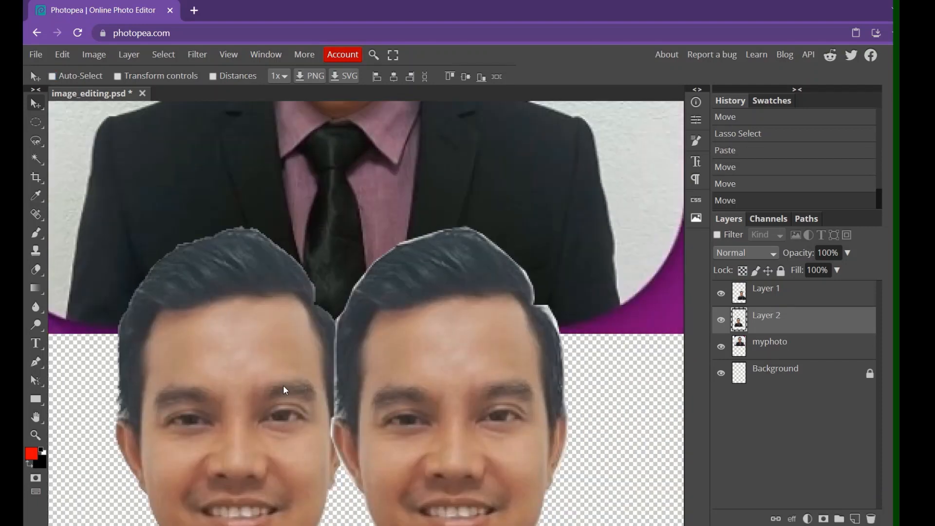
scroll(271, 387, "up", 5)
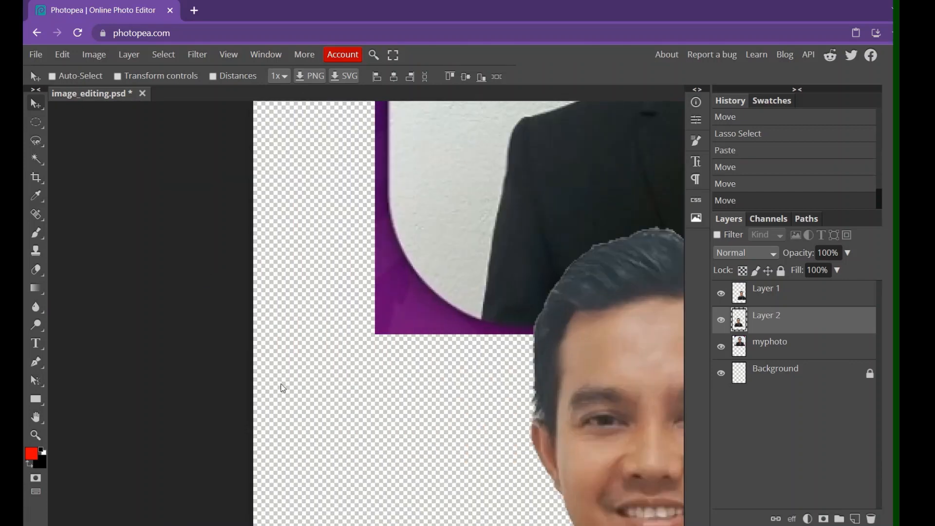
scroll(292, 393, "down", 2)
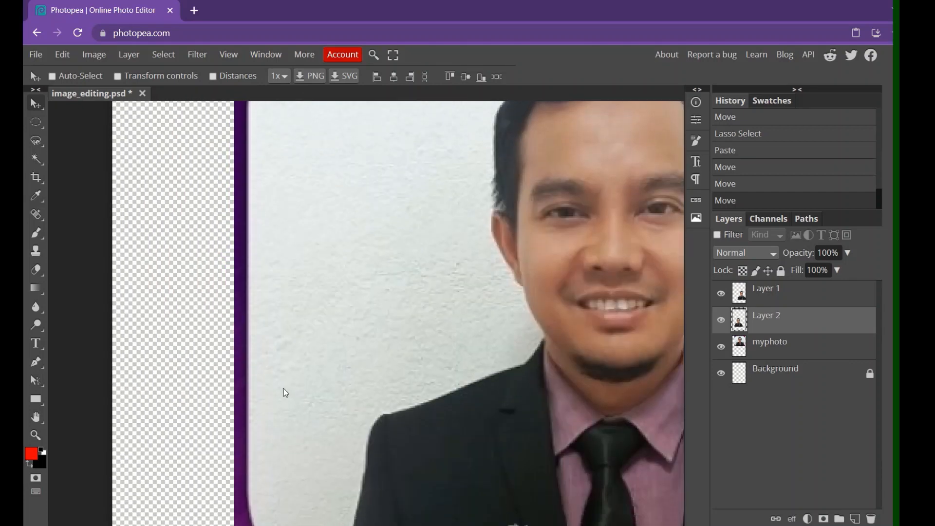
left_click(37, 159)
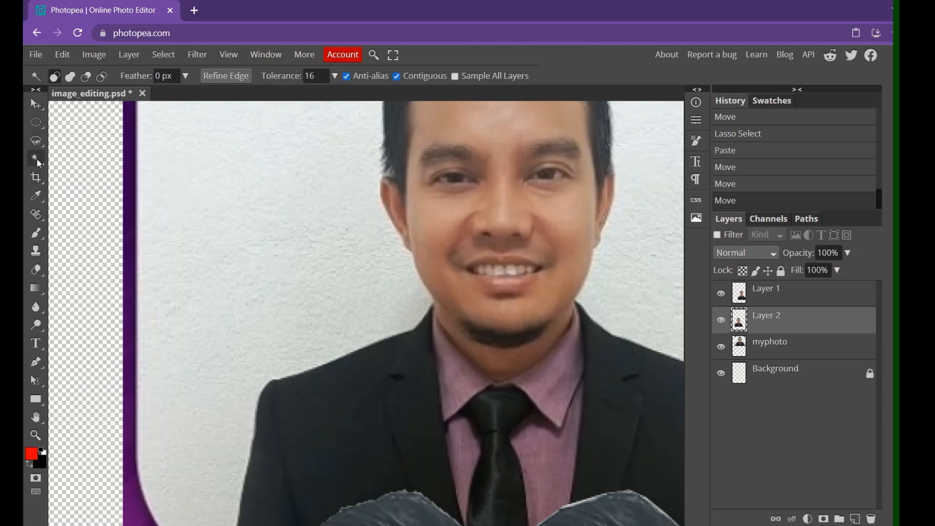
left_click(348, 399)
scroll(348, 399, "down", 3)
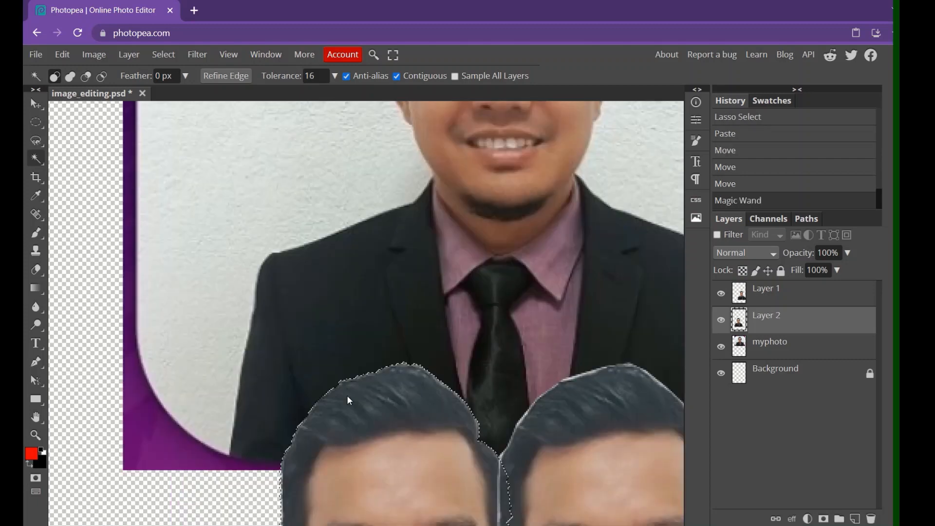
scroll(505, 435, "down", 3)
scroll(520, 428, "down", 3)
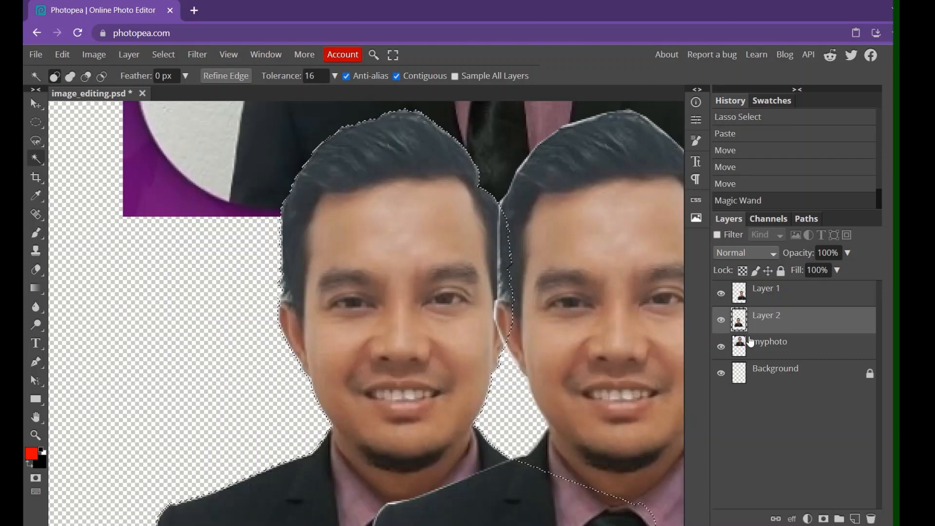
Clear the selection and select the left half of the man's jacket on the myphoto layer with the Magic Wand.
left_click(770, 301)
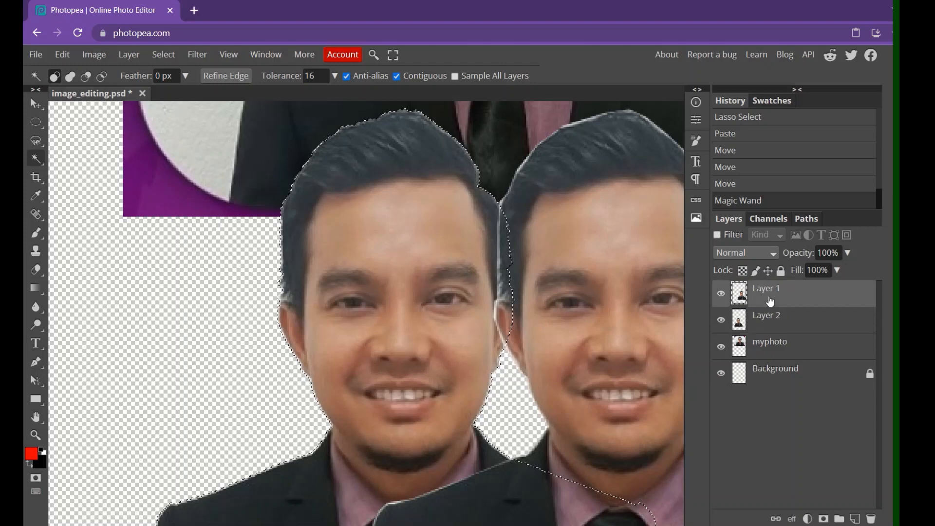
left_click(772, 349)
scroll(430, 336, "up", 9)
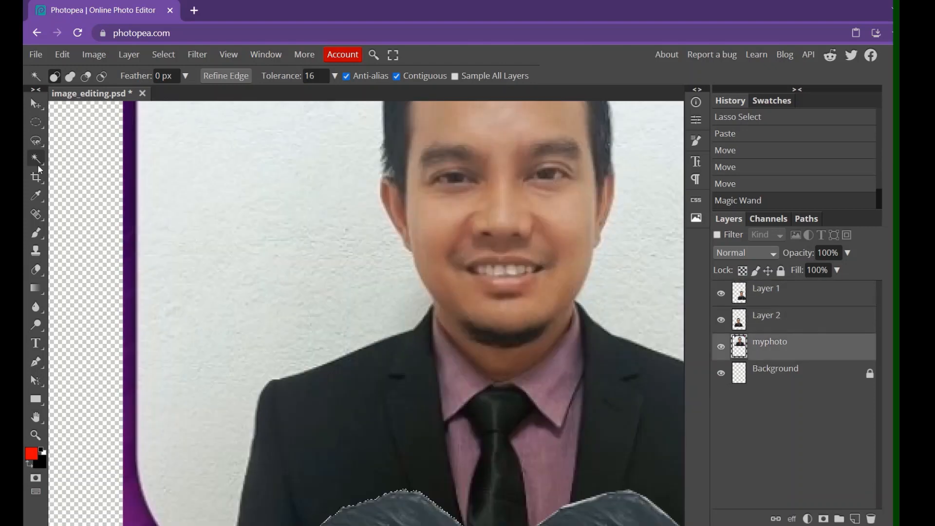
scroll(364, 390, "down", 2)
key("ctrl+d")
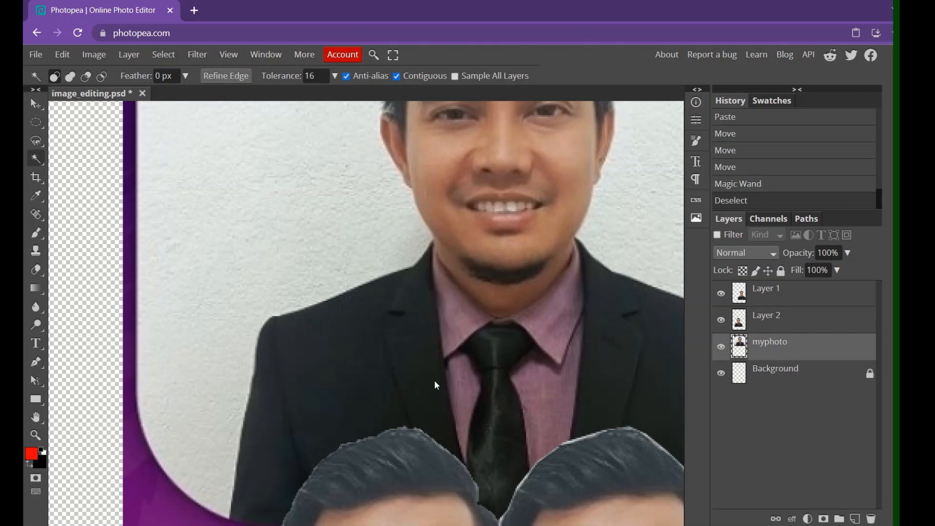
left_click(352, 359)
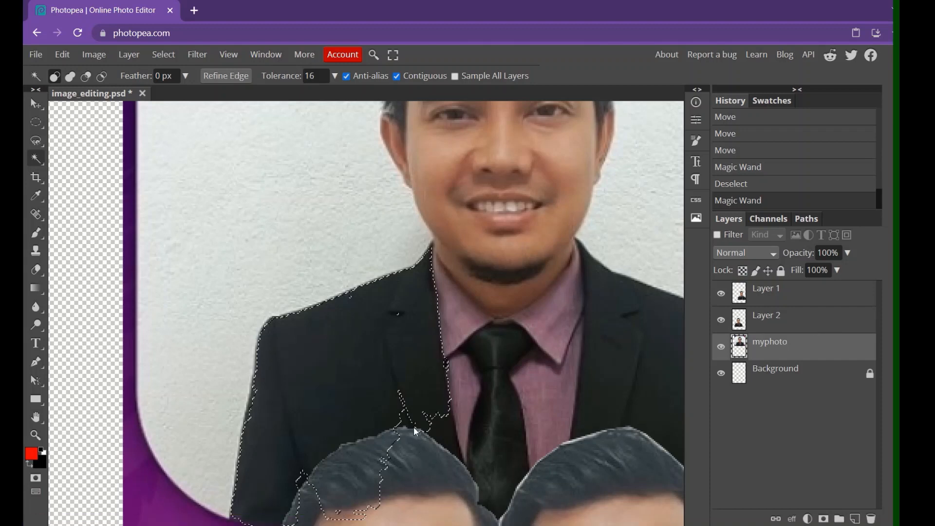
Inspect the selection's edges, try deleting the selected jacket area from the myphoto layer, and undo the deletion.
scroll(415, 431, "left", 3)
key("alt")
scroll(573, 445, "up", 5)
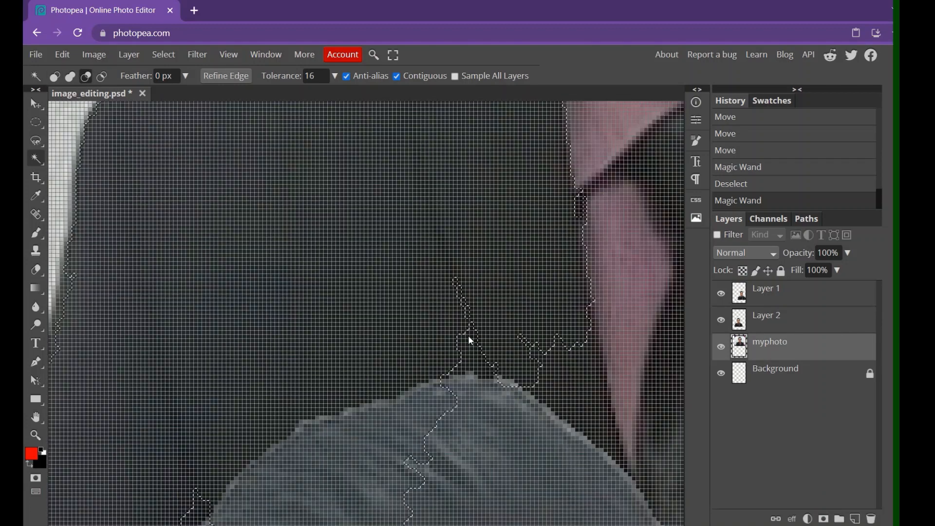
scroll(466, 341, "down", 1)
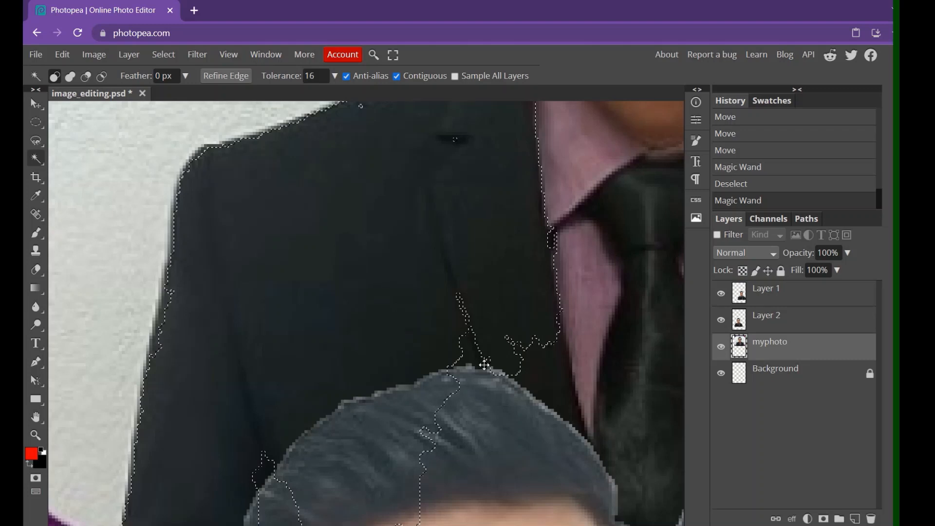
scroll(504, 370, "right", 5)
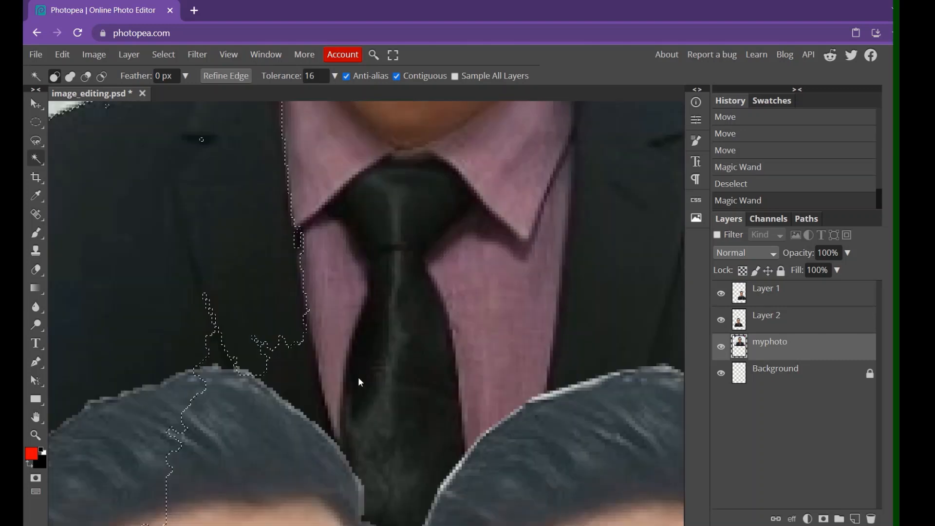
scroll(358, 375, "left", 3)
scroll(356, 374, "left", 3)
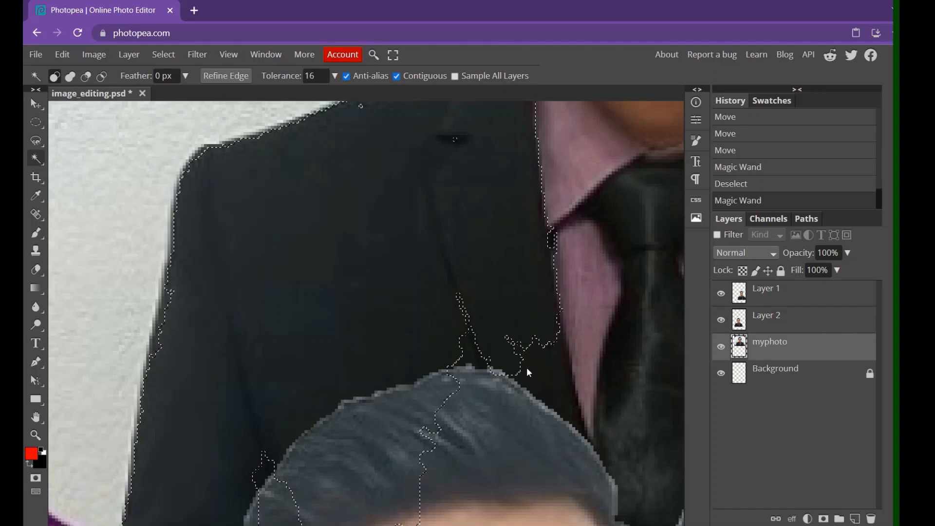
key("Delete")
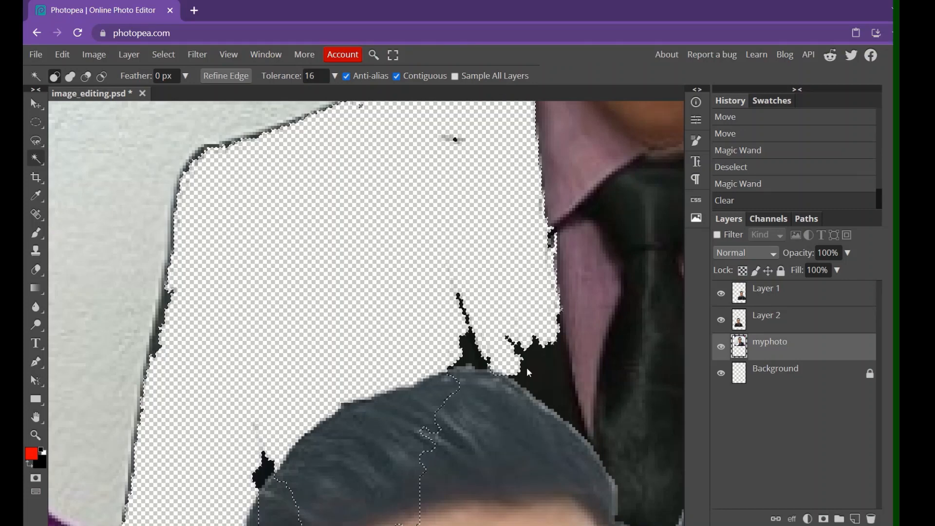
scroll(384, 407, "down", 3)
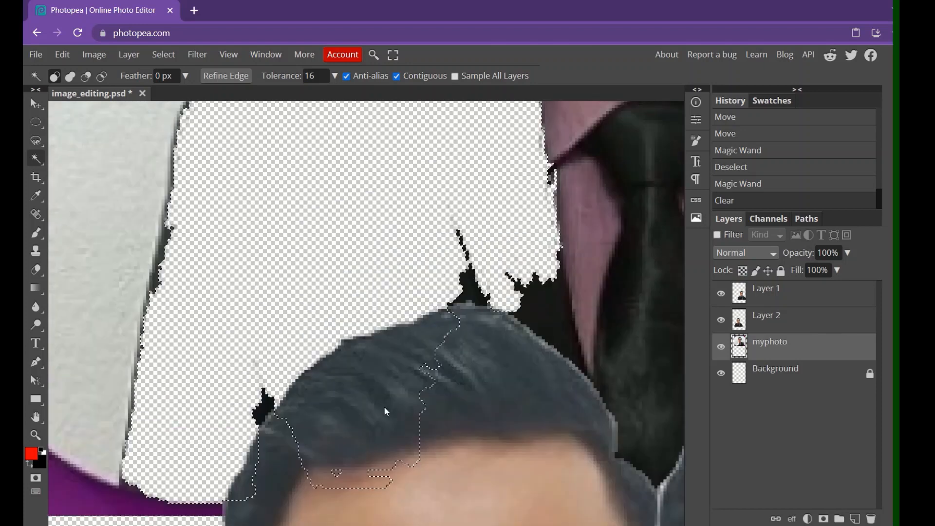
scroll(386, 412, "up", 3)
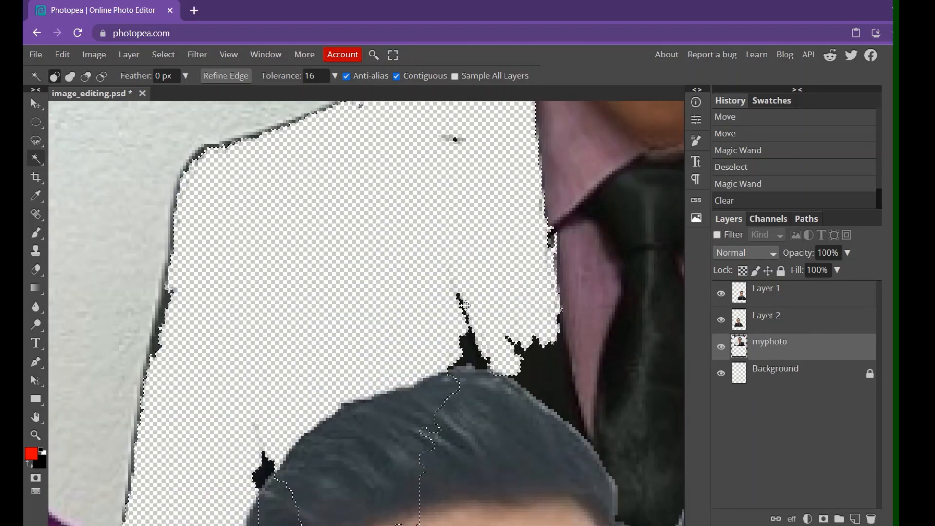
scroll(444, 316, "up", 5)
scroll(445, 317, "down", 5)
scroll(420, 303, "up", 2)
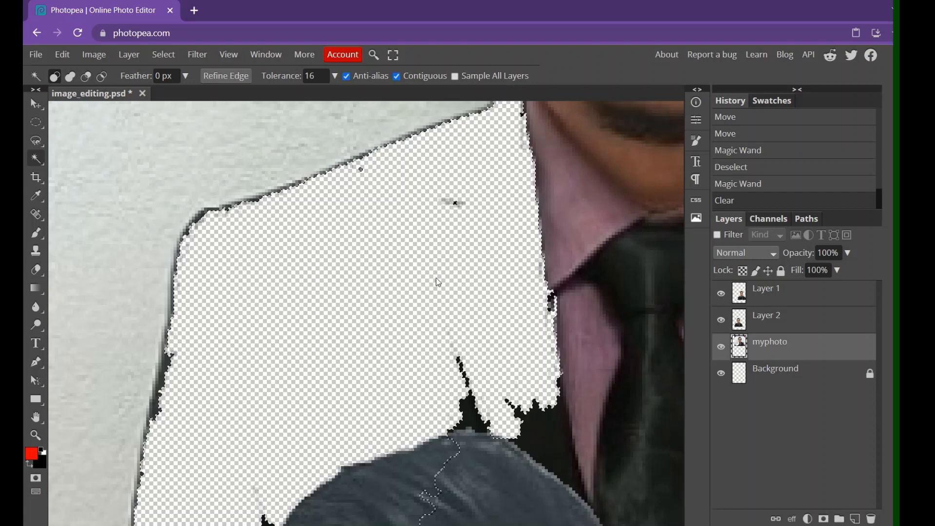
key("ctrl+z")
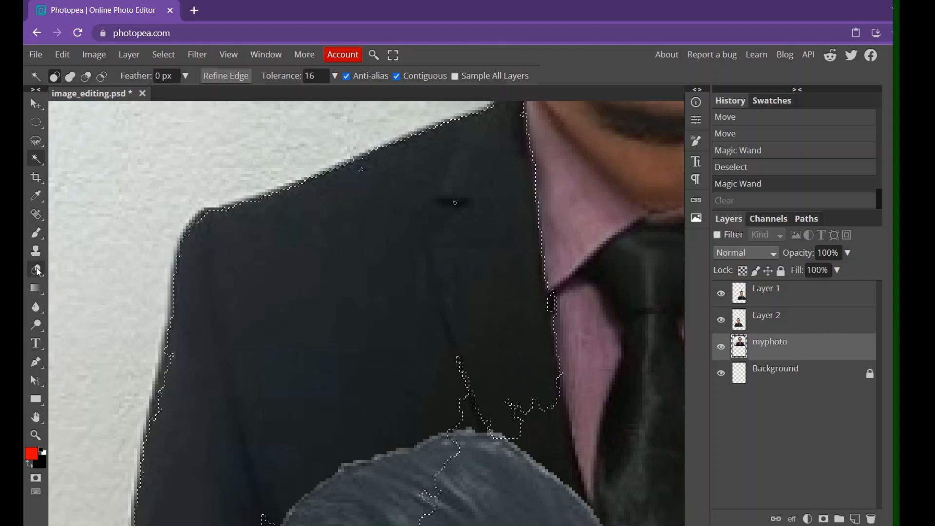
Erase the shoulder and upper part of the selected jacket area on the myphoto layer with the Eraser.
left_click(37, 270)
mouse_move(336, 334)
left_mouse_down()
mouse_move(355, 311)
mouse_move(500, 215)
mouse_move(567, 237)
mouse_move(520, 259)
mouse_move(499, 227)
mouse_move(546, 156)
mouse_move(501, 157)
mouse_move(529, 123)
mouse_move(518, 123)
mouse_move(518, 110)
mouse_move(326, 172)
mouse_move(179, 253)
mouse_move(488, 153)
mouse_move(350, 177)
mouse_move(492, 176)
mouse_move(510, 204)
mouse_move(367, 282)
mouse_move(239, 269)
mouse_move(119, 283)
mouse_move(277, 238)
mouse_move(413, 270)
mouse_move(438, 244)
left_mouse_up()
scroll(438, 243, "left", 5)
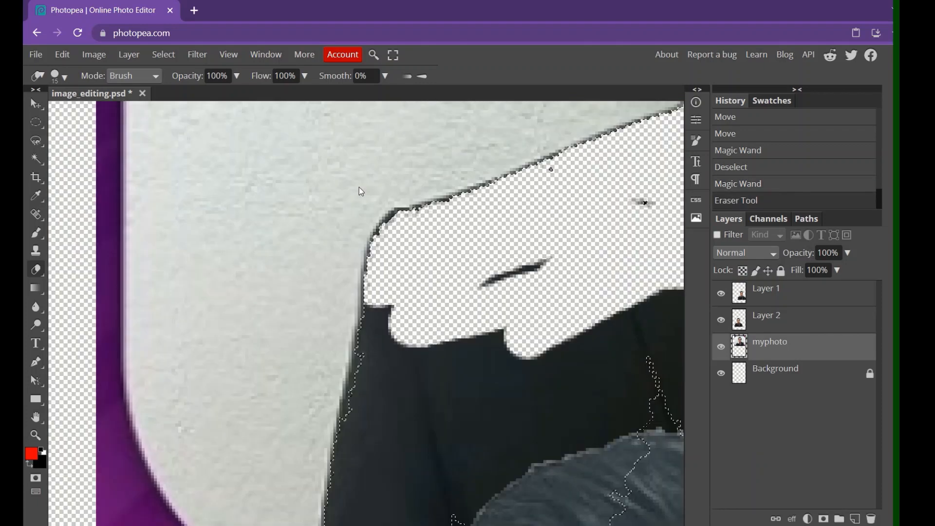
scroll(482, 226, "down", 2)
scroll(483, 226, "up", 2)
scroll(483, 226, "up", 2)
scroll(599, 255, "right", 5)
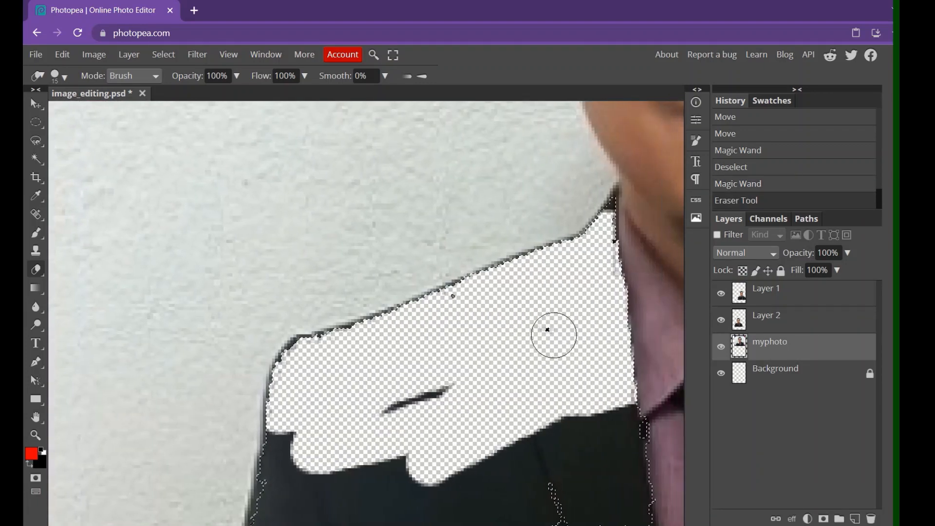
mouse_move(435, 287)
left_mouse_down()
mouse_move(287, 446)
mouse_move(281, 519)
mouse_move(453, 433)
mouse_move(405, 393)
mouse_move(336, 391)
mouse_move(638, 353)
mouse_move(543, 349)
mouse_move(416, 386)
mouse_move(384, 413)
mouse_move(445, 401)
left_mouse_up()
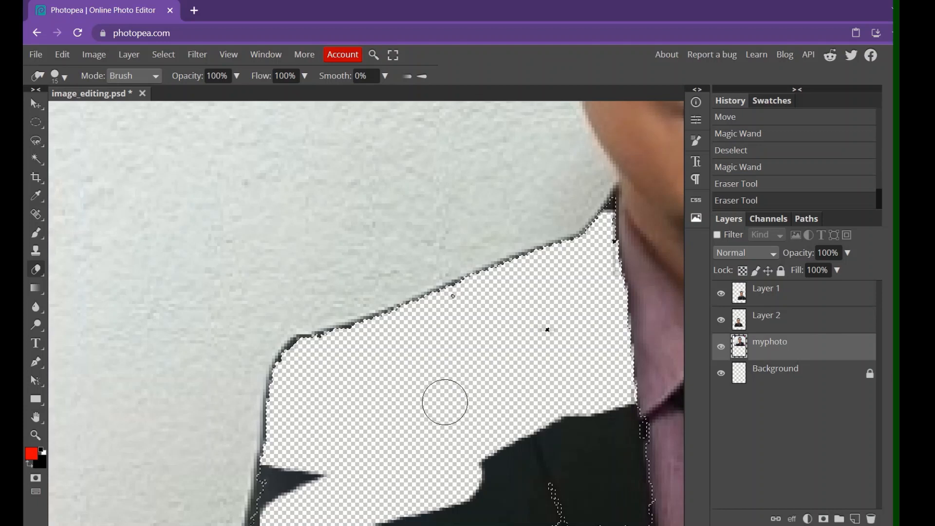
Delete the rest of the selected jacket area from the myphoto layer.
key("Delete")
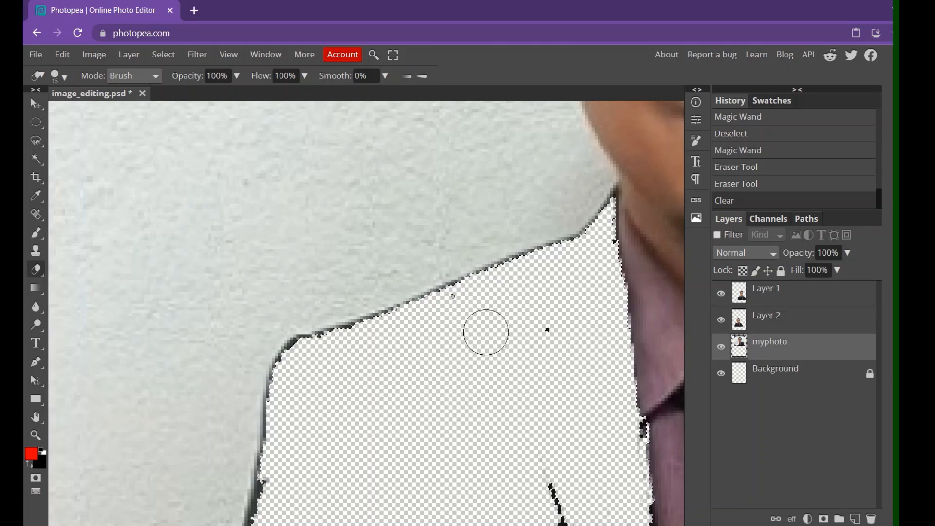
scroll(486, 332, "down", 5)
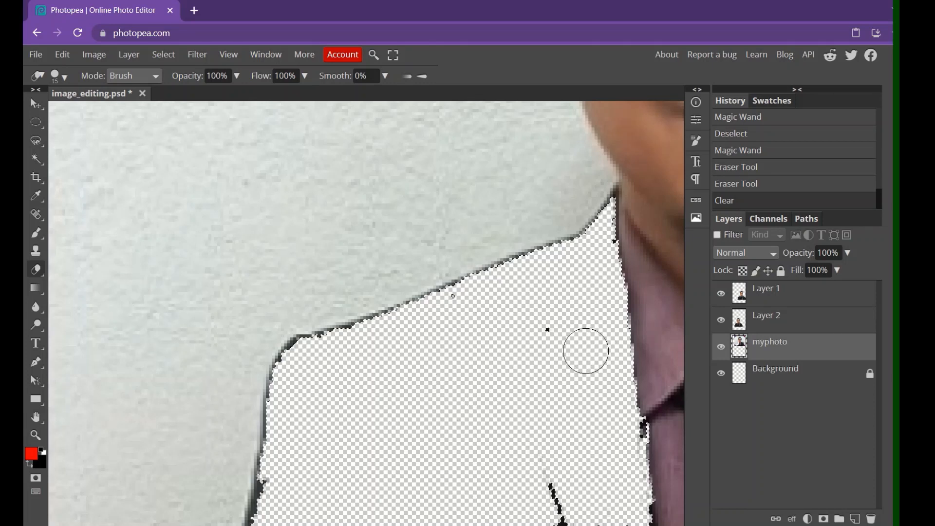
scroll(489, 308, "down", 3)
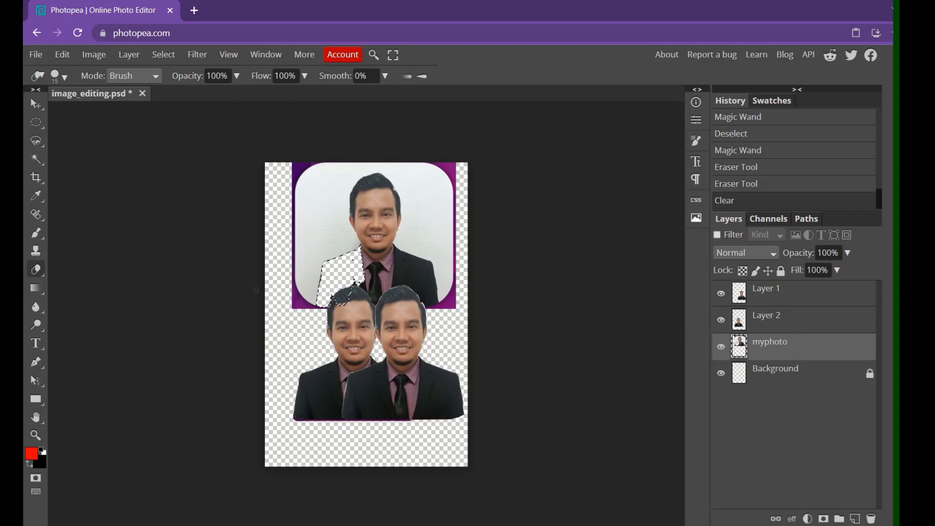
Delete Layer 1 and the myphoto layer, keeping only the Layer 2 cutout and the Background.
left_click(35, 104)
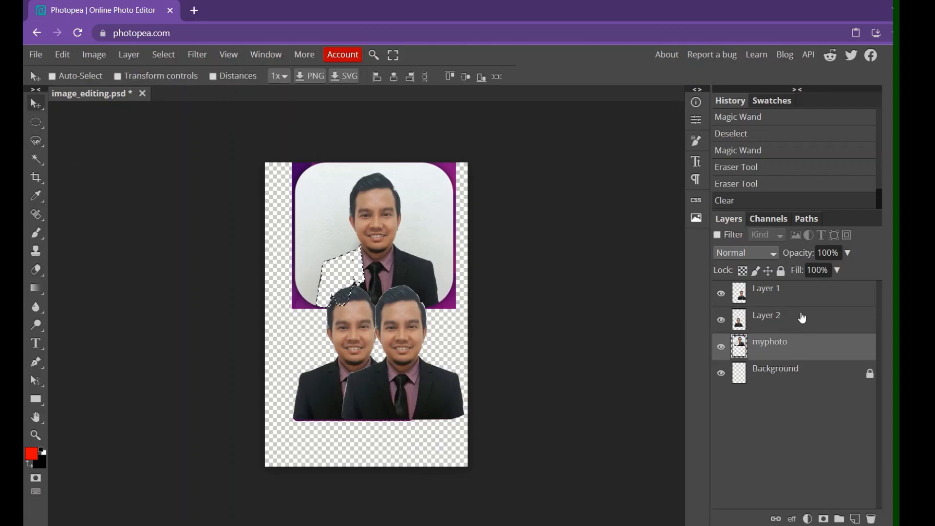
left_click(868, 327)
left_click(824, 301)
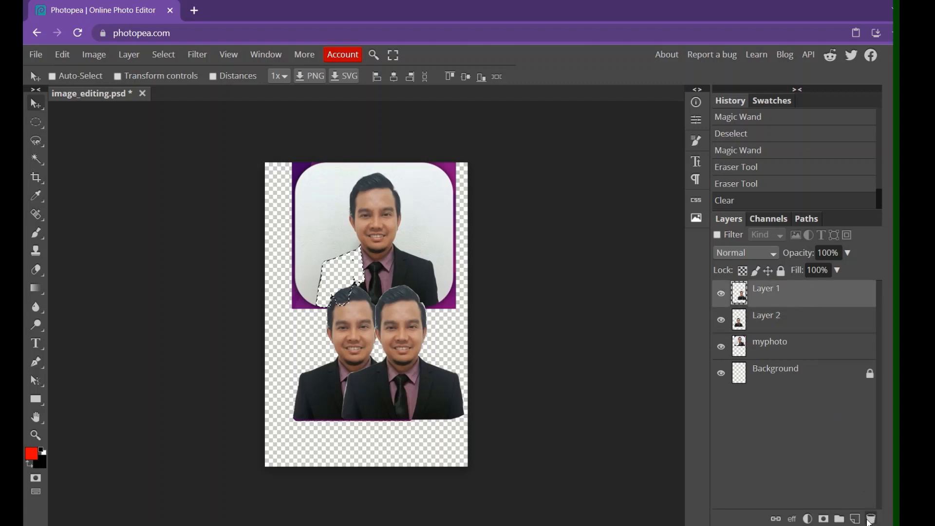
left_click(872, 519)
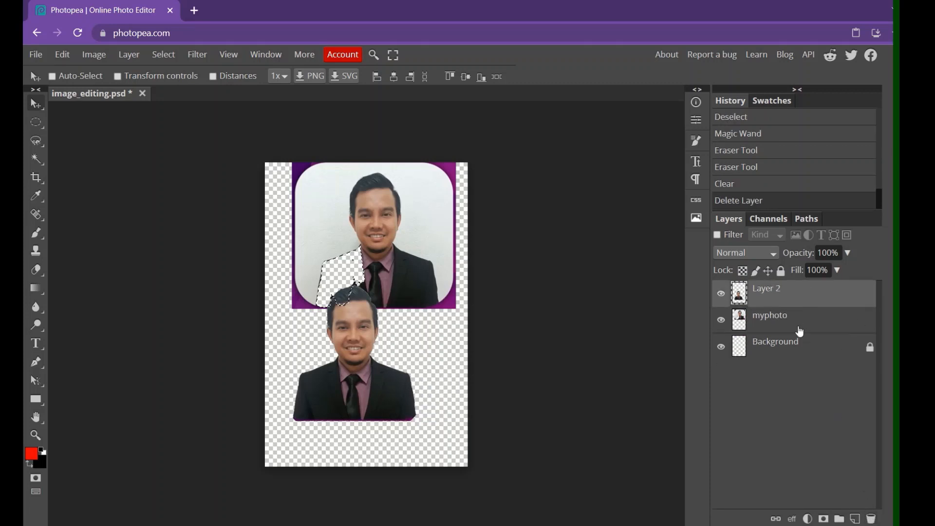
left_click(800, 332)
left_click(872, 519)
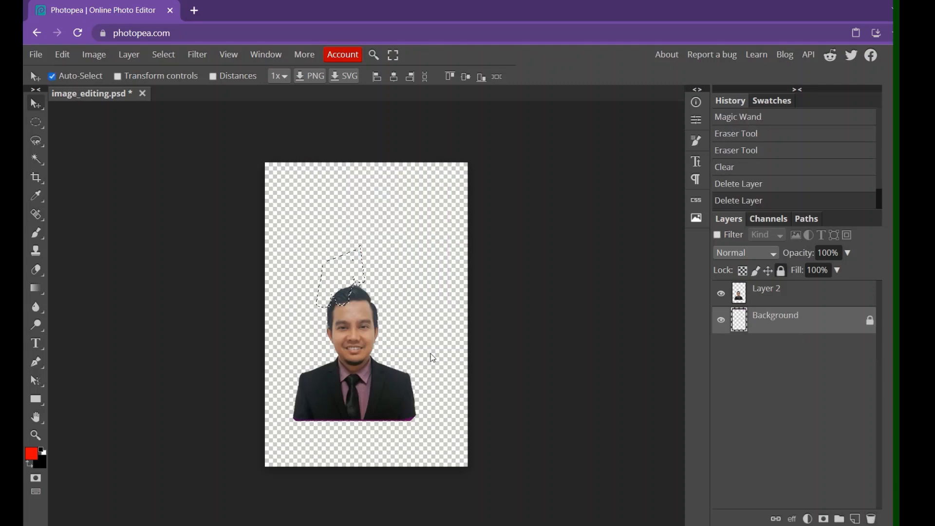
Remove the leftover jacket-shaped selection around the hair of the Layer 2 cutout.
key("ctrl")
scroll(345, 272, "left", 4)
scroll(338, 277, "down", 1)
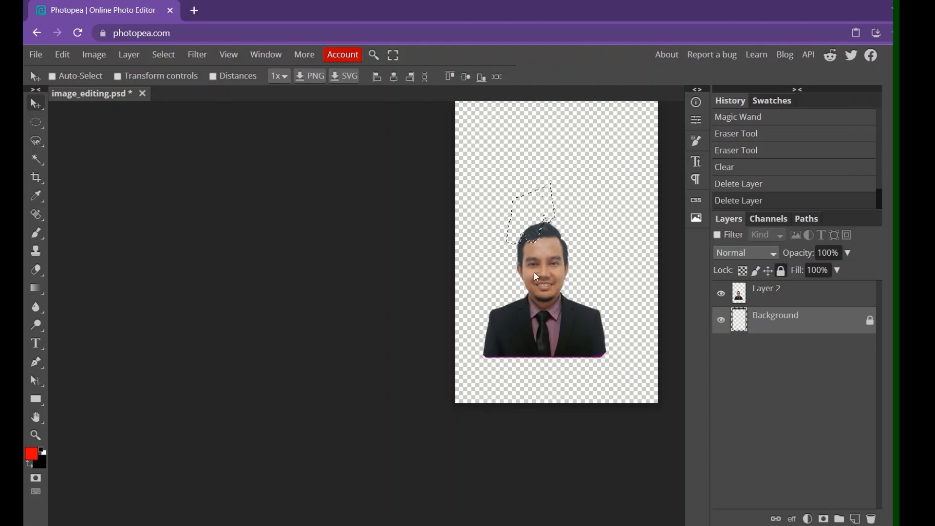
scroll(556, 229, "up", 5)
key("ctrl")
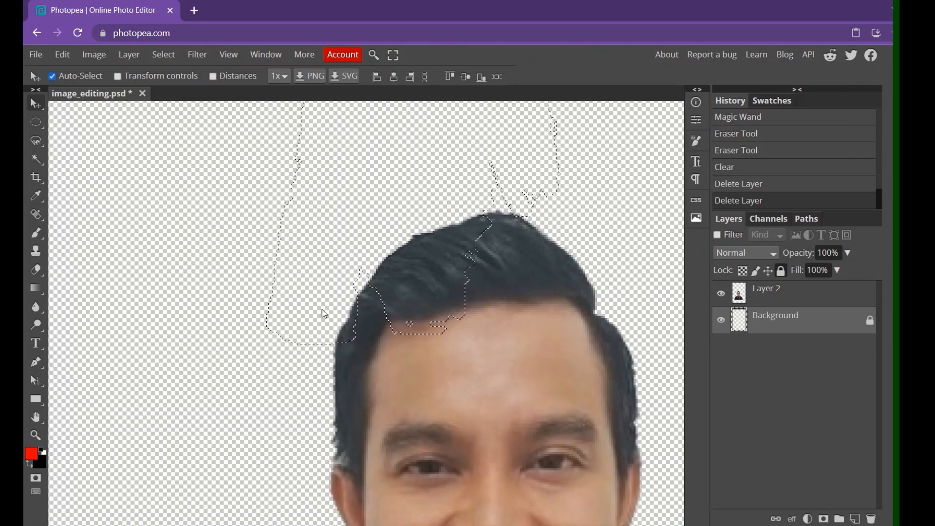
key("ctrl+d")
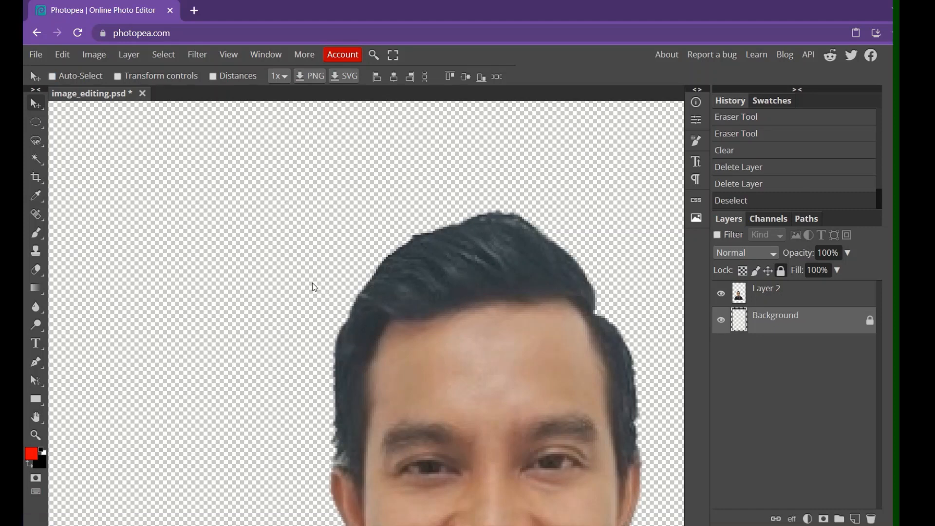
Move the man cutout on Layer 2 up to the upper middle of the canvas.
scroll(311, 281, "right", 3)
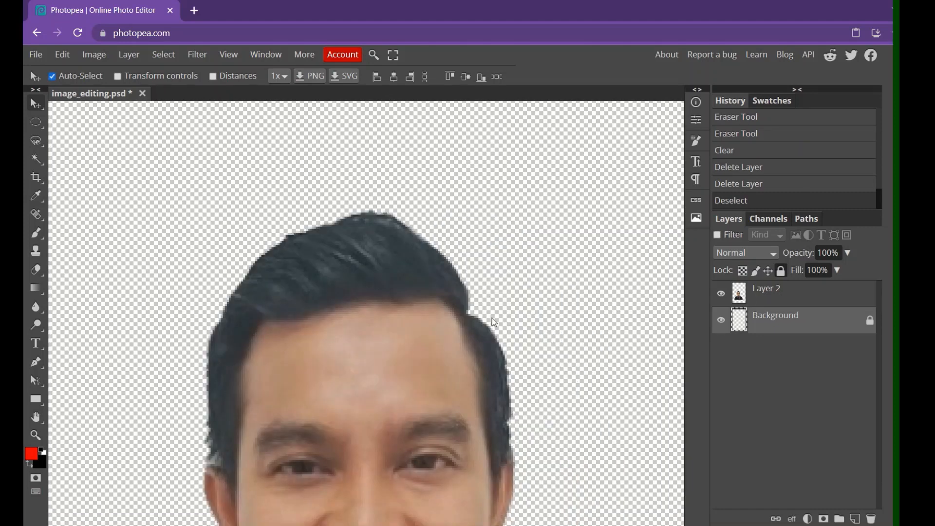
scroll(492, 318, "down", 3)
scroll(493, 322, "down", 3)
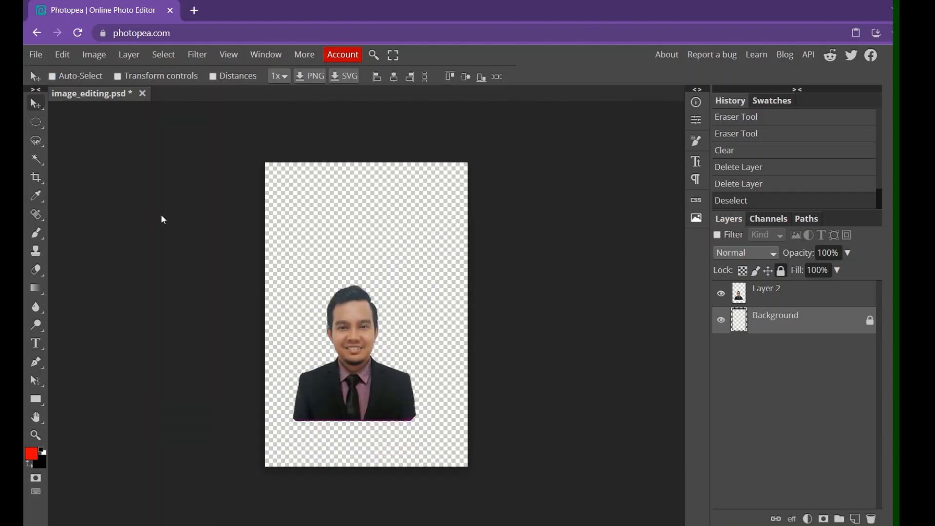
left_click(358, 342)
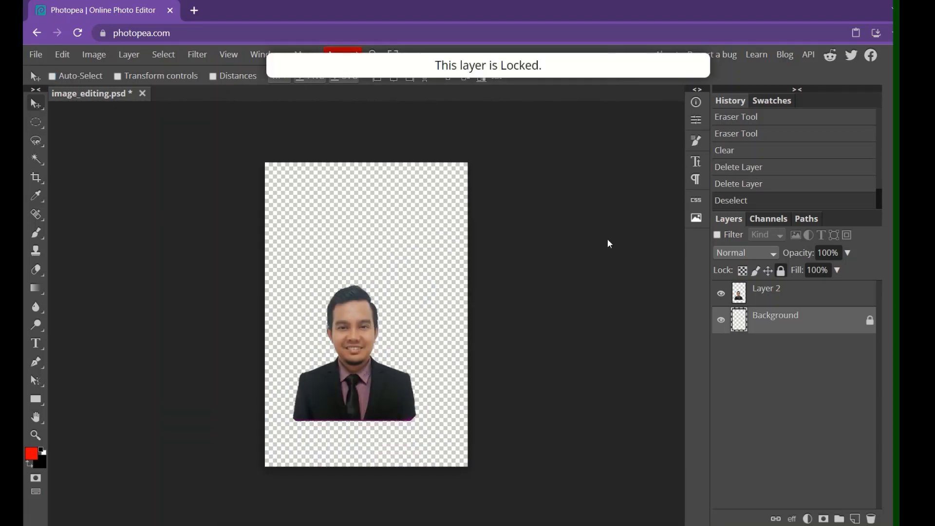
left_click(787, 300)
left_click_drag(385, 397, 390, 316)
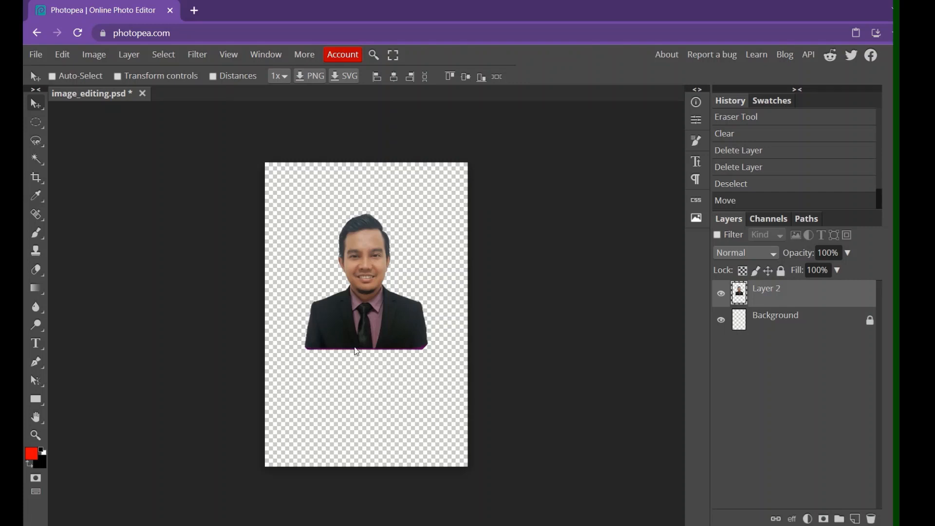
Delete the purple strip along the bottom of the jacket on Layer 2 using a rectangular selection spanning its full width.
scroll(357, 344, "up", 5)
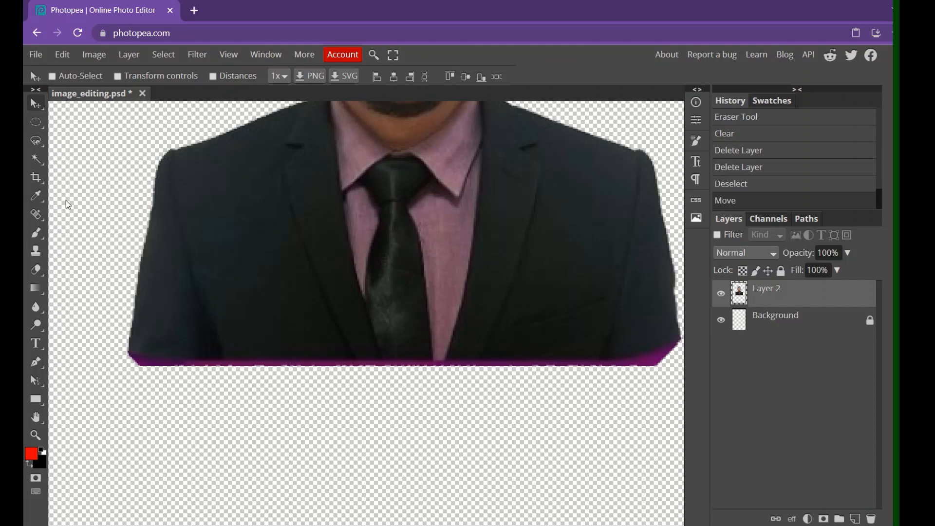
right_click(40, 127)
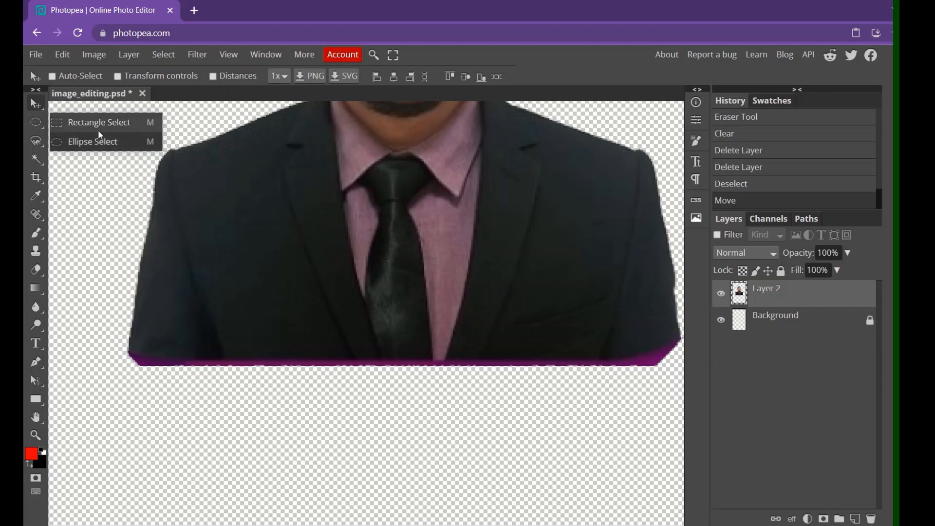
left_click(112, 124)
left_click_drag(99, 351, 642, 432)
key("Up")
key("Up")
key("Up")
key("Right")
key("Right")
key("Right")
key("Right")
key("Right")
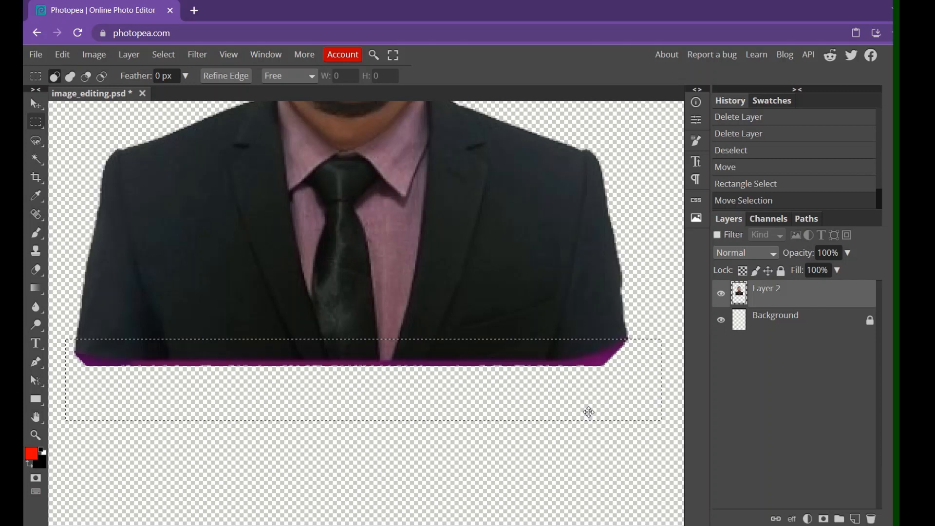
key("Delete")
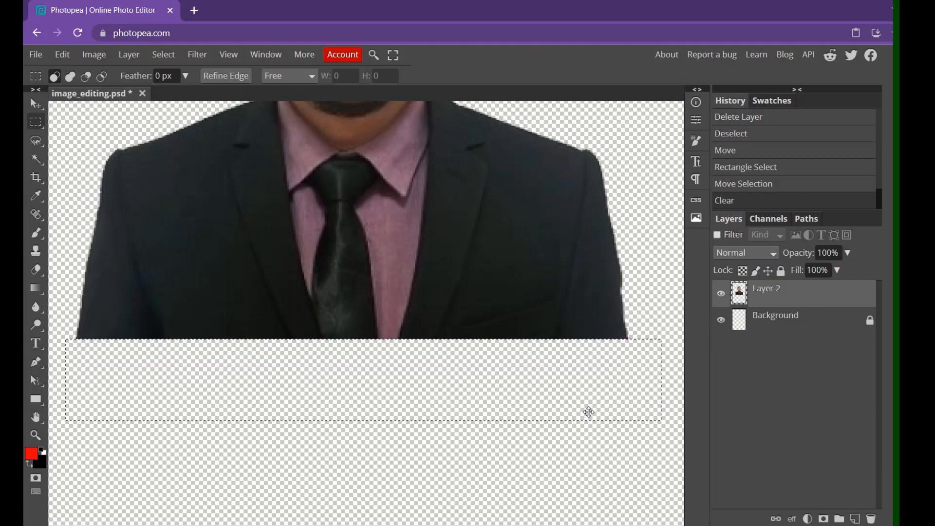
Remove the rectangular selection below the jacket and move the Layer 2 cutout slightly lower on the canvas.
scroll(574, 387, "left", 3)
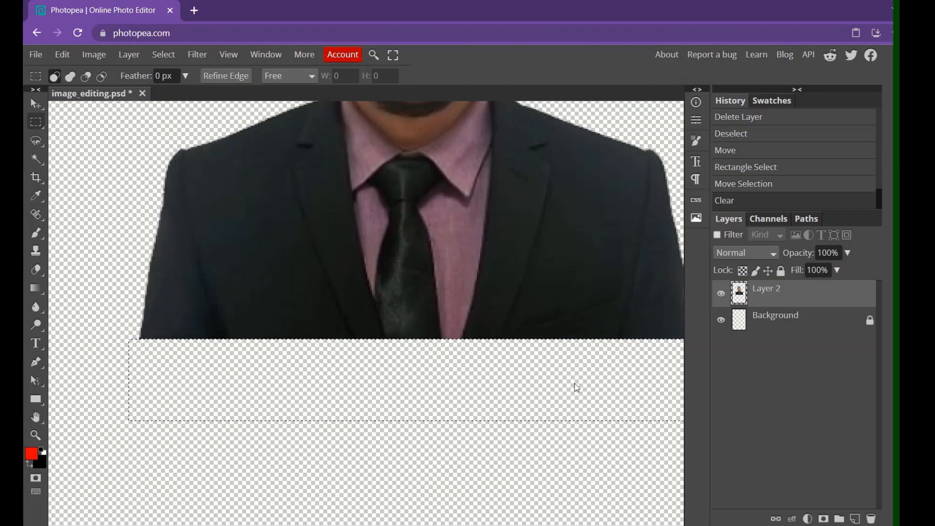
scroll(566, 385, "right", 5)
scroll(550, 392, "left", 3)
scroll(546, 388, "down", 3)
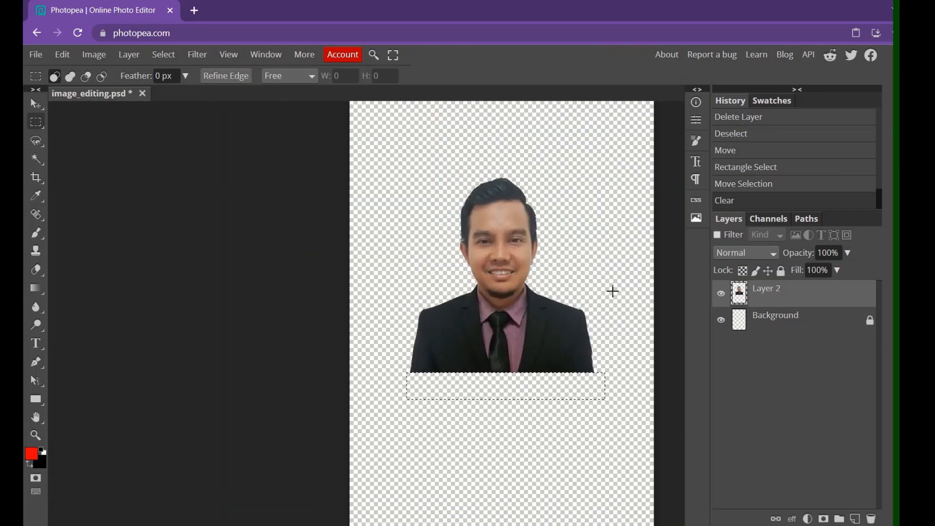
key("ctrl+d")
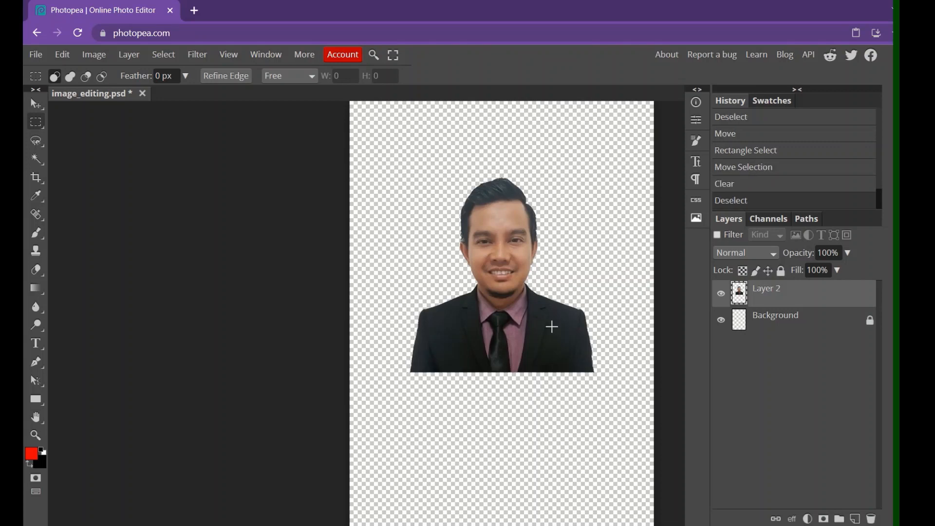
left_click(36, 104)
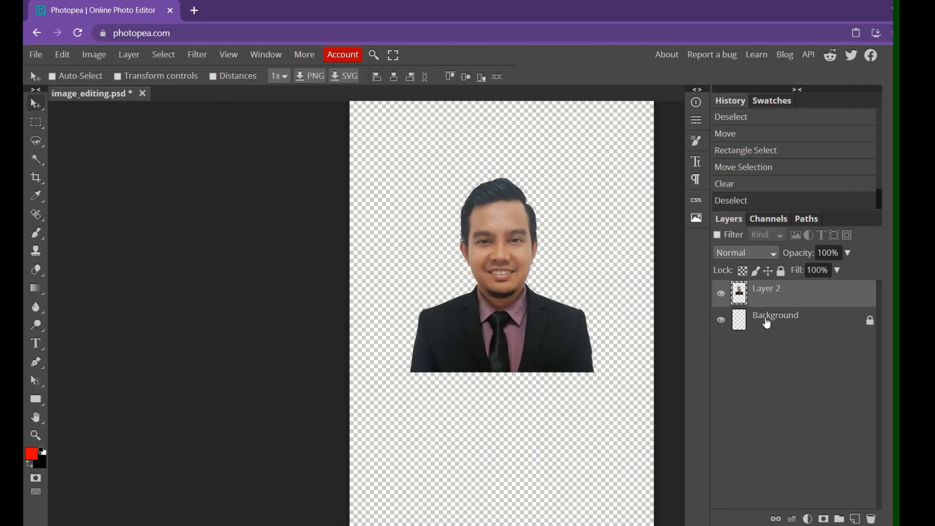
left_click_drag(508, 318, 506, 362)
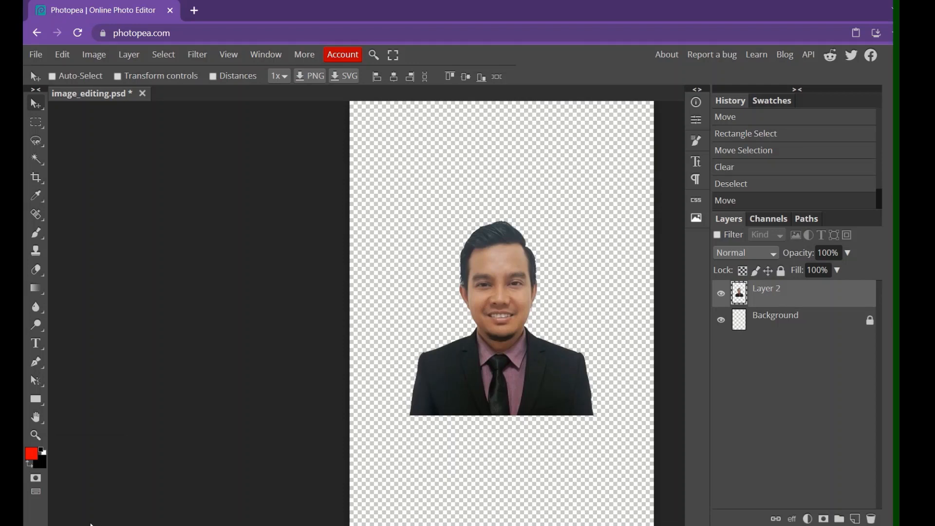
left_click(217, 517)
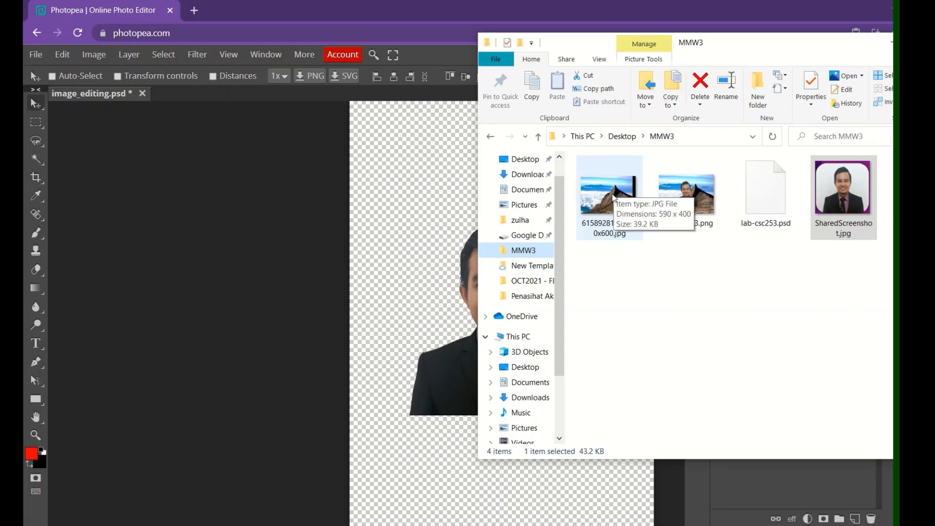
left_click_drag(615, 193, 422, 286)
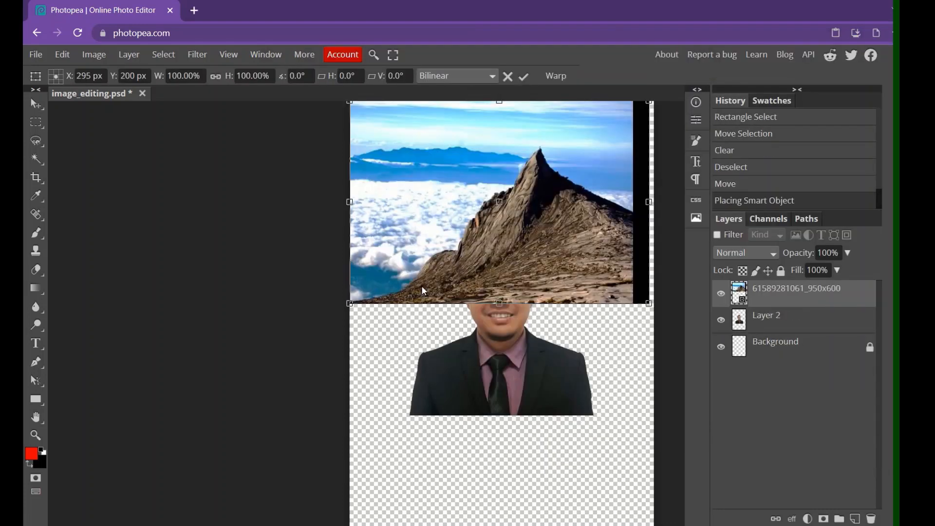
left_click_drag(554, 240, 546, 349)
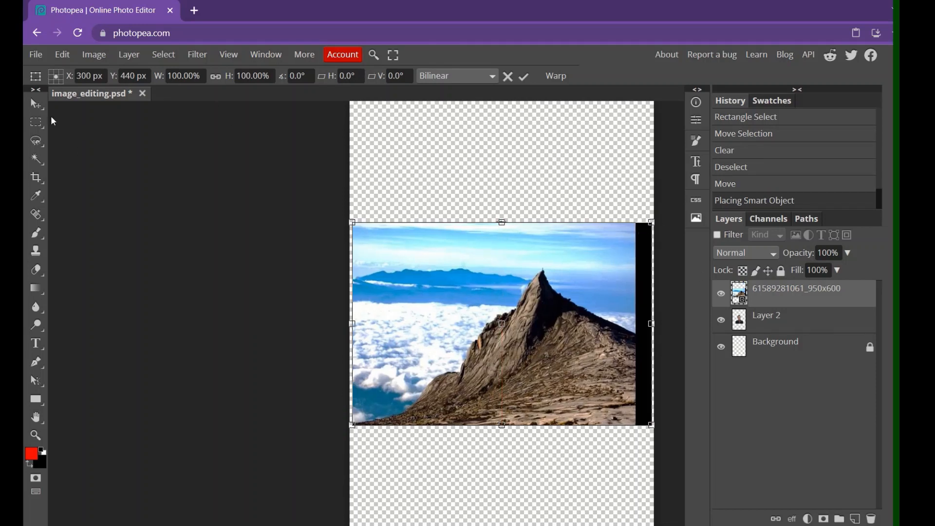
left_click(36, 122)
left_click_drag(636, 210, 645, 444)
key("Delete")
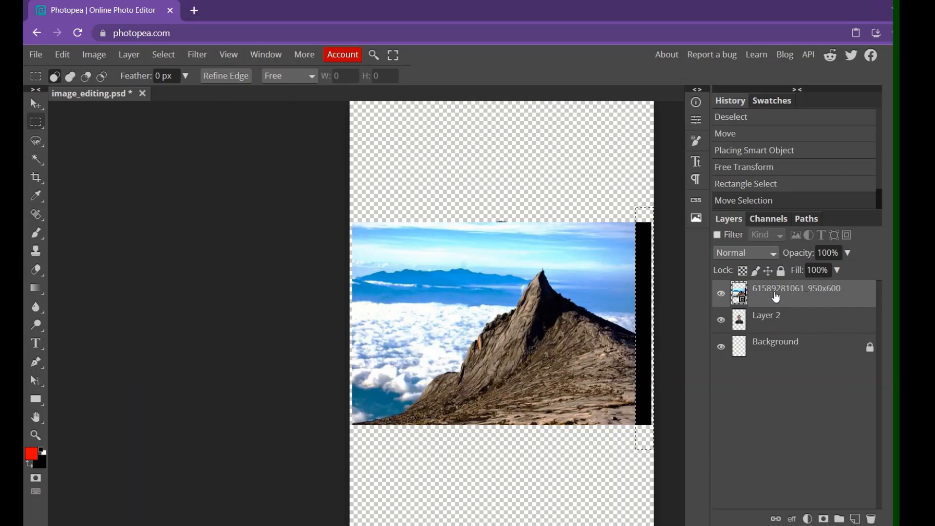
key("Delete")
right_click(777, 297)
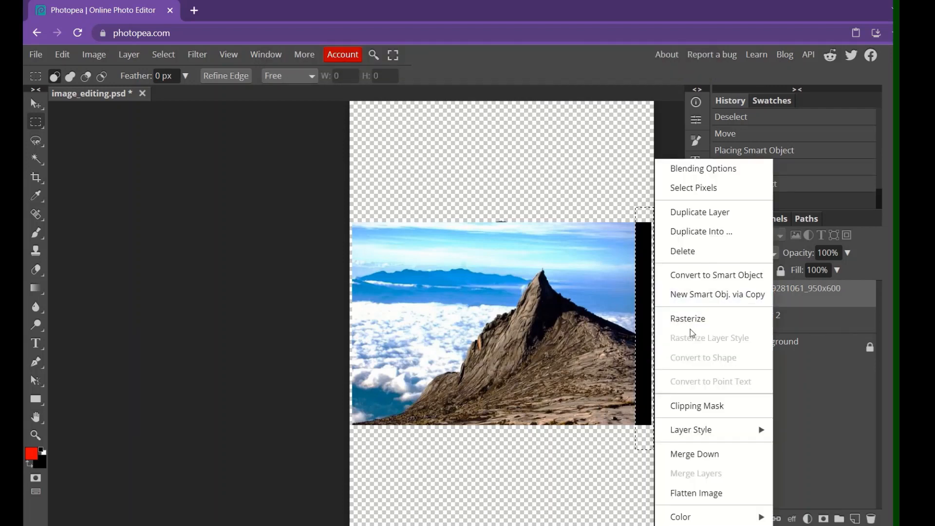
left_click(694, 316)
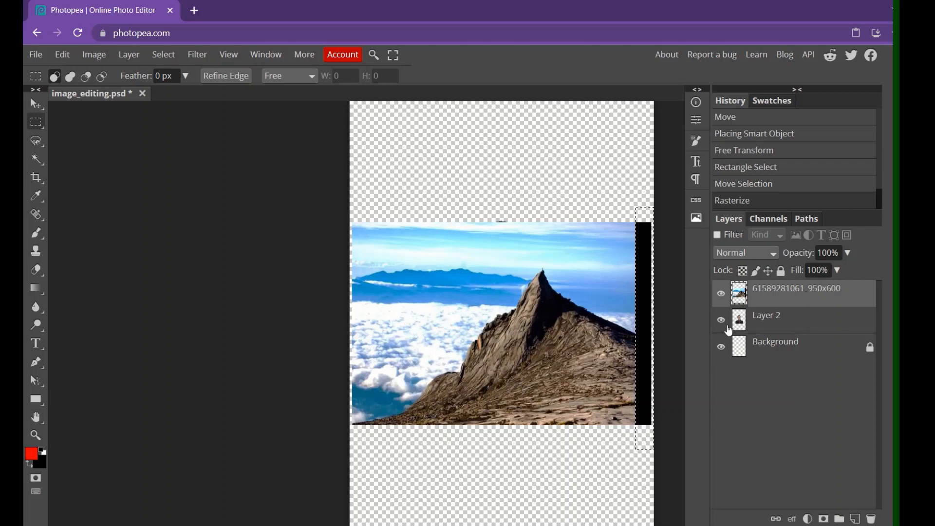
key("Delete")
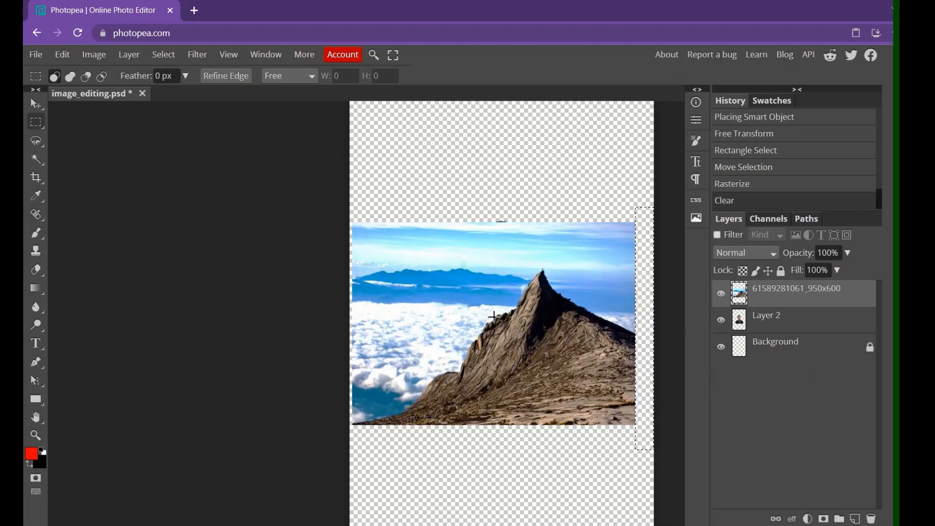
Align the mountain photo with the canvas's left edge, enable transform controls and remove the leftover strip selection.
left_click(36, 104)
left_click_drag(472, 353, 472, 339)
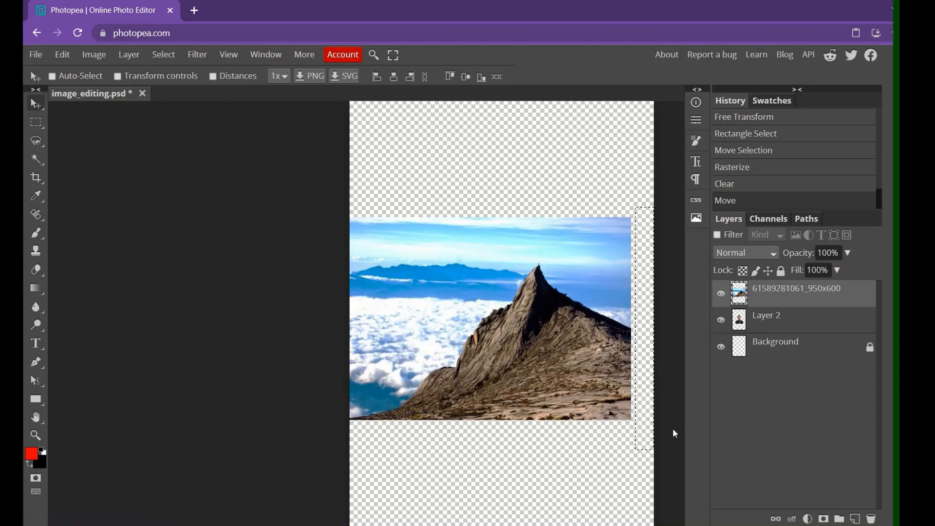
left_click(135, 76)
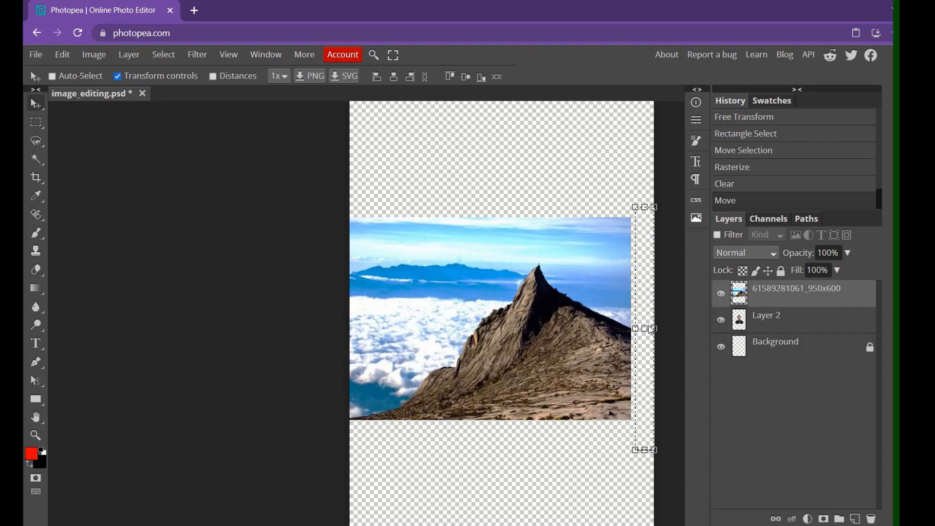
key("ctrl+d")
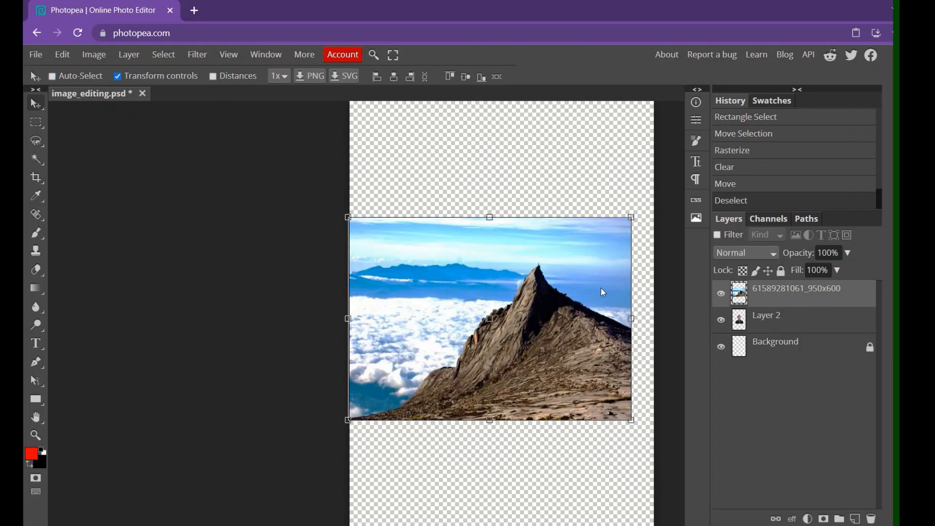
Scale the mountain photo proportionally to 108.06% so that it spans the full canvas width.
left_click_drag(632, 421, 650, 434)
key("ctrl+z")
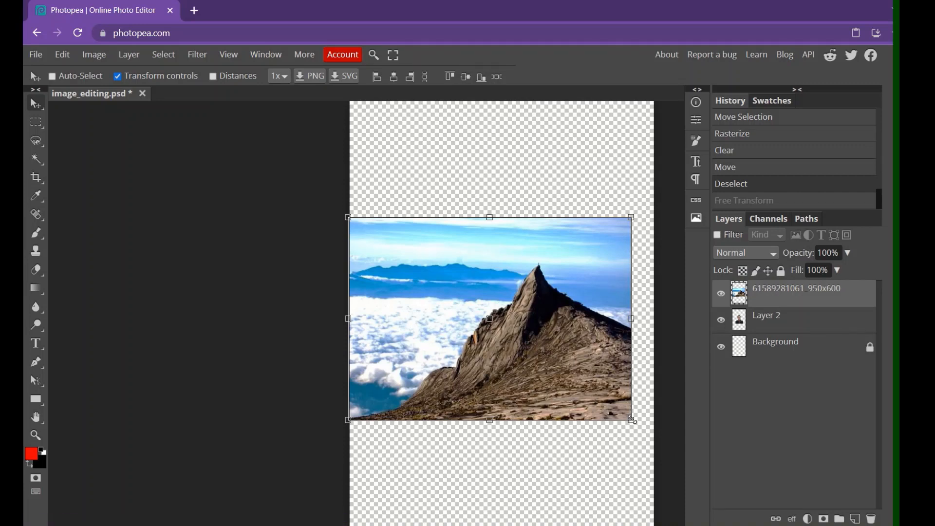
left_click_drag(632, 420, 651, 442)
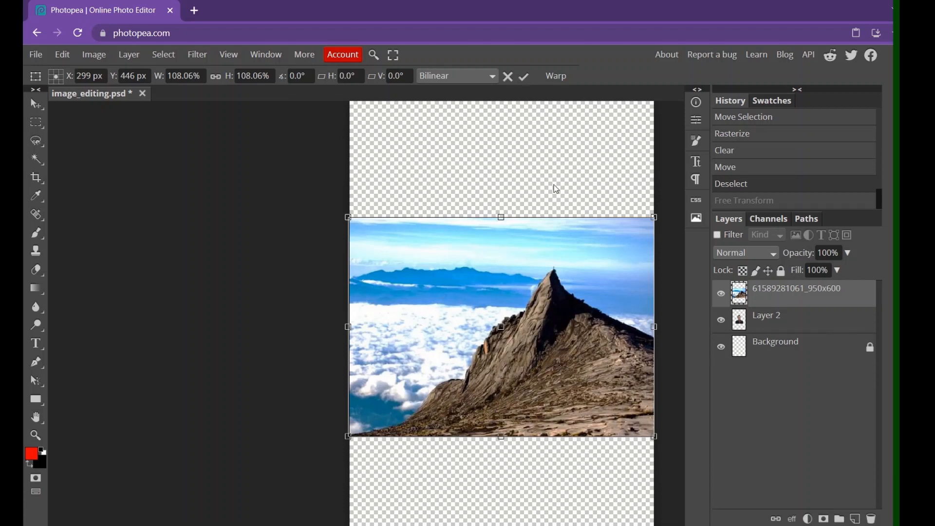
left_click(523, 77)
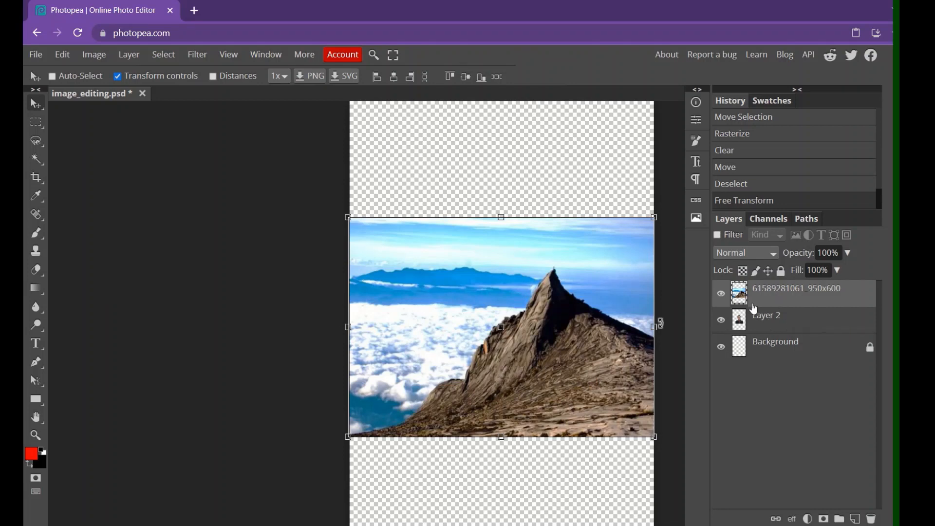
Bring Layer 2 above the mountain layer and move the man down and left over the photo.
left_click(796, 325)
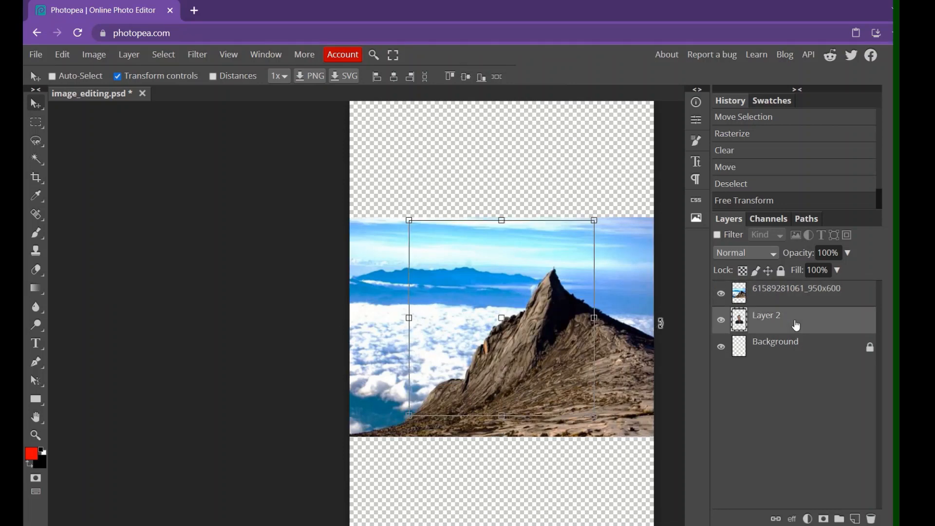
left_click_drag(797, 325, 798, 296)
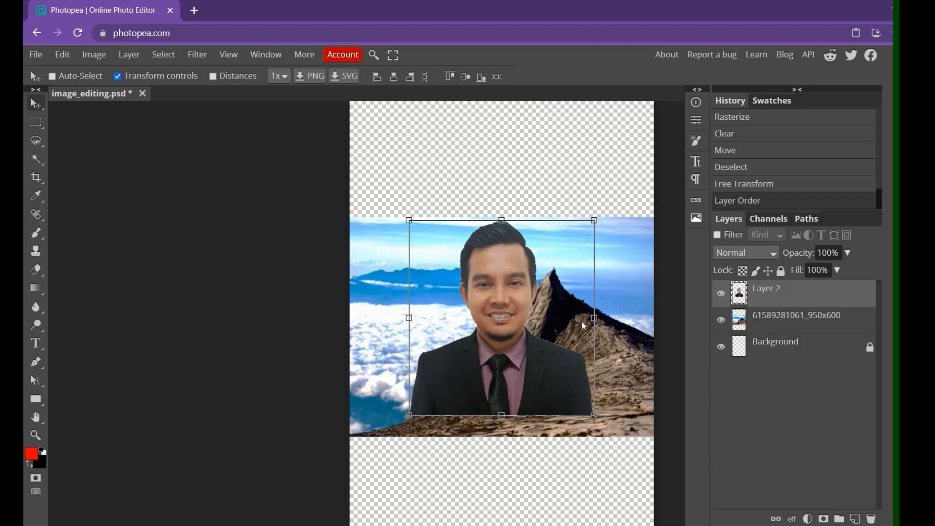
left_click_drag(544, 323, 568, 369)
scroll(523, 338, "down", 3)
scroll(523, 338, "up", 3)
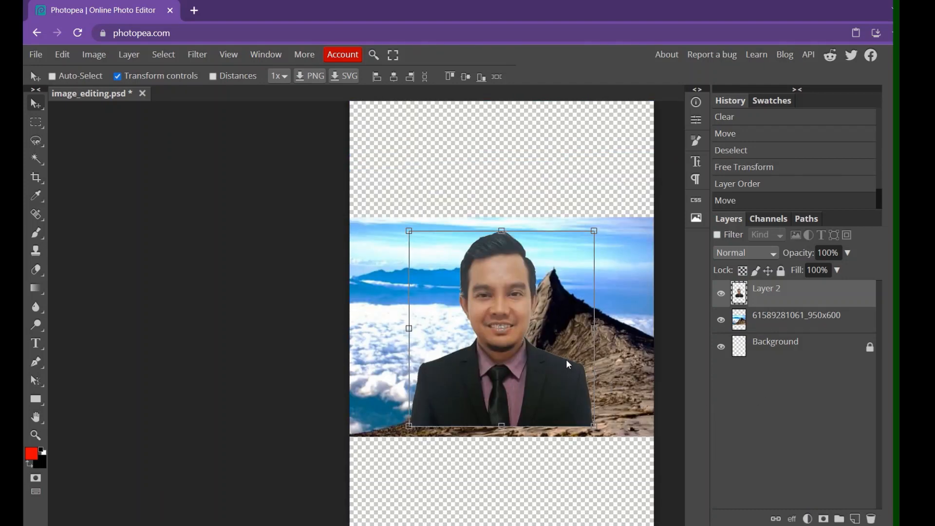
left_click_drag(520, 381, 486, 381)
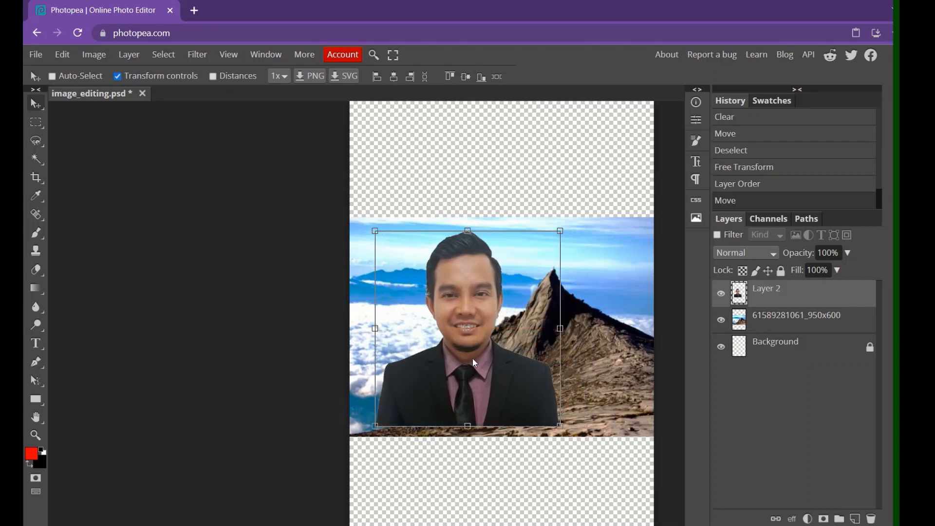
Scale the man on Layer 2 down to 86.85% and position him at X 186 px, Y 476 px.
left_click(375, 231)
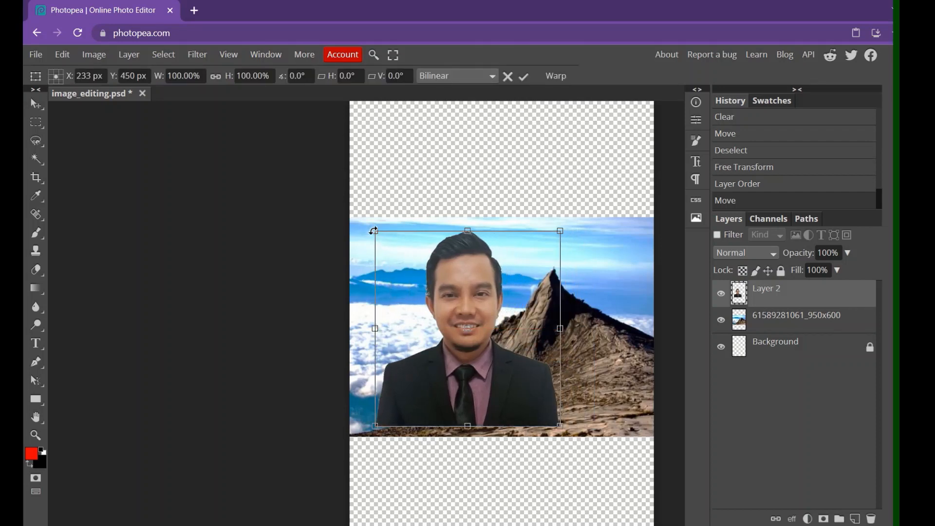
left_click_drag(385, 243, 407, 266)
left_click_drag(510, 382, 475, 380)
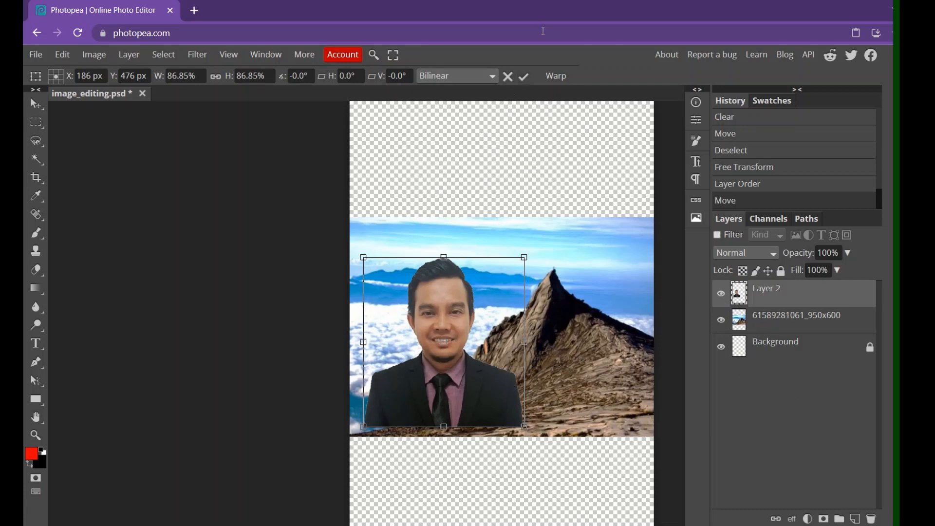
left_click(524, 78)
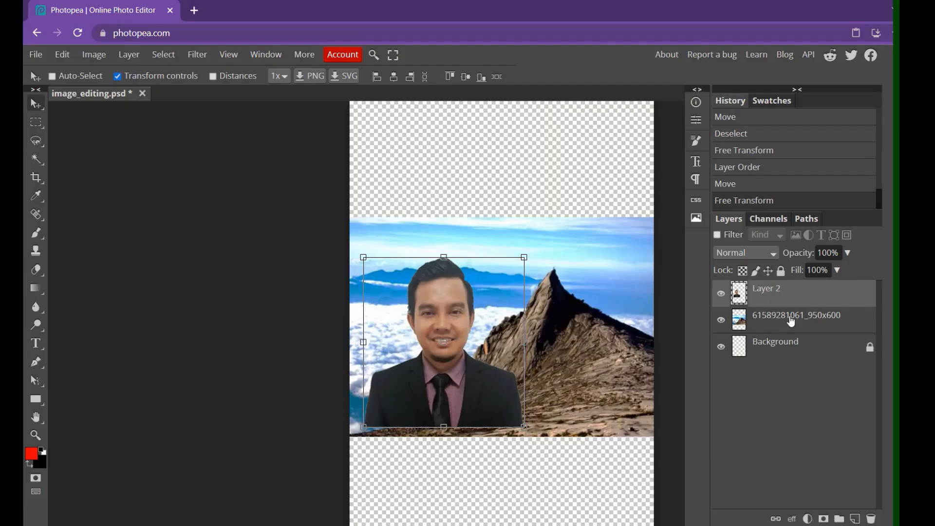
Crop the canvas to the mountain photo's top and bottom edges, removing the transparent areas above and below it.
left_click(792, 322)
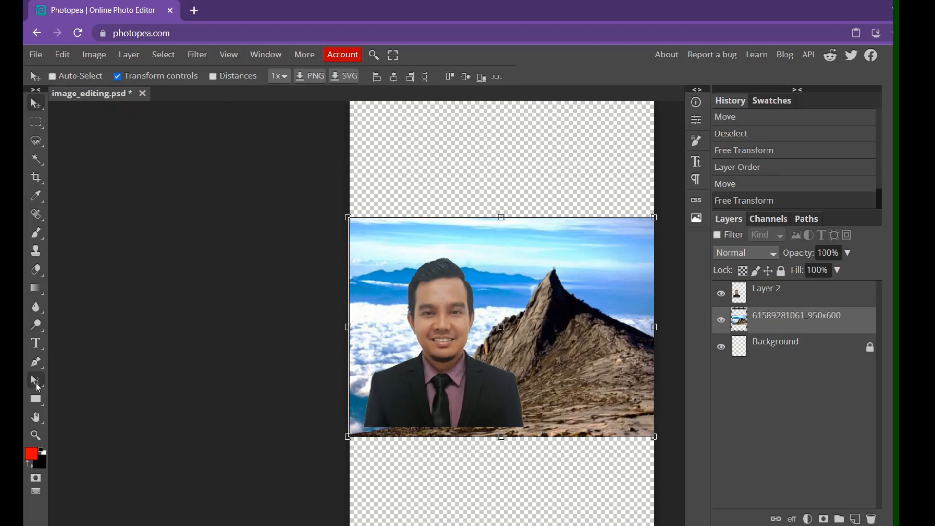
left_click(36, 178)
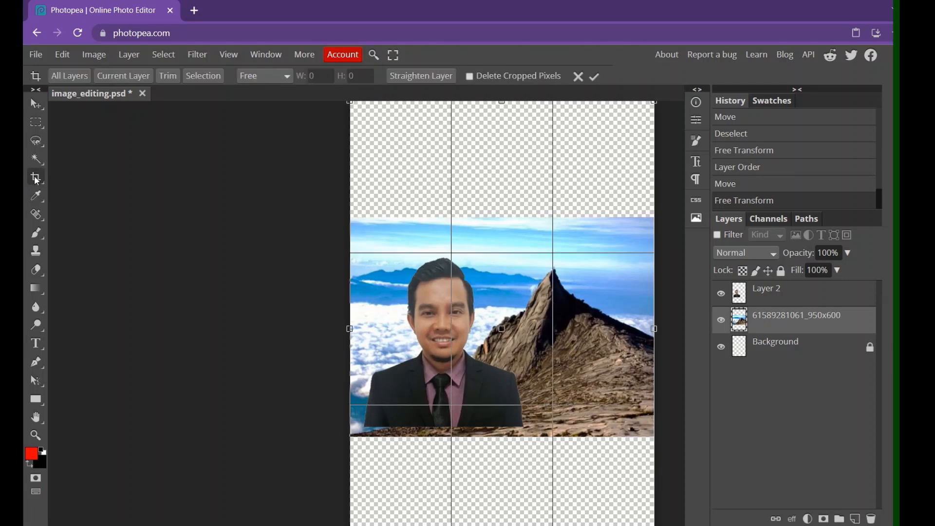
left_click_drag(506, 104, 506, 230)
key("Return")
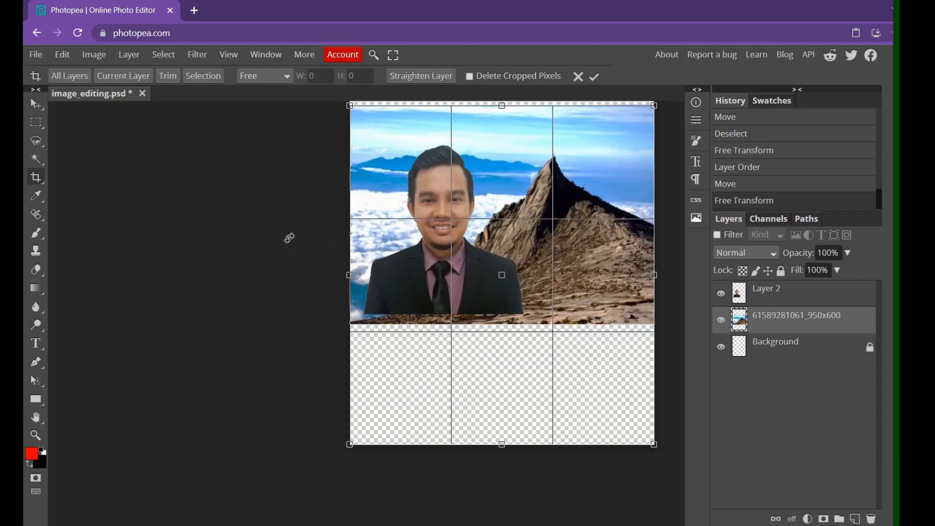
left_click_drag(502, 445, 503, 324)
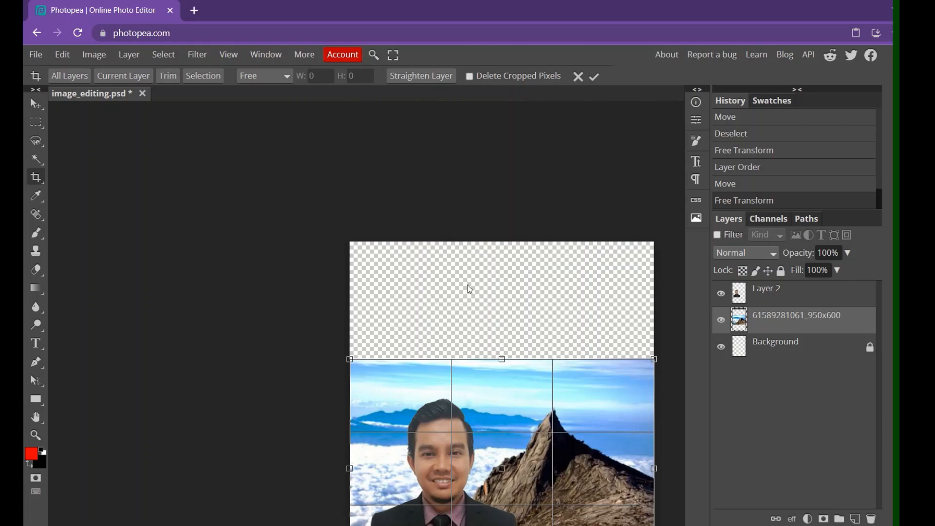
scroll(478, 311, "down", 2)
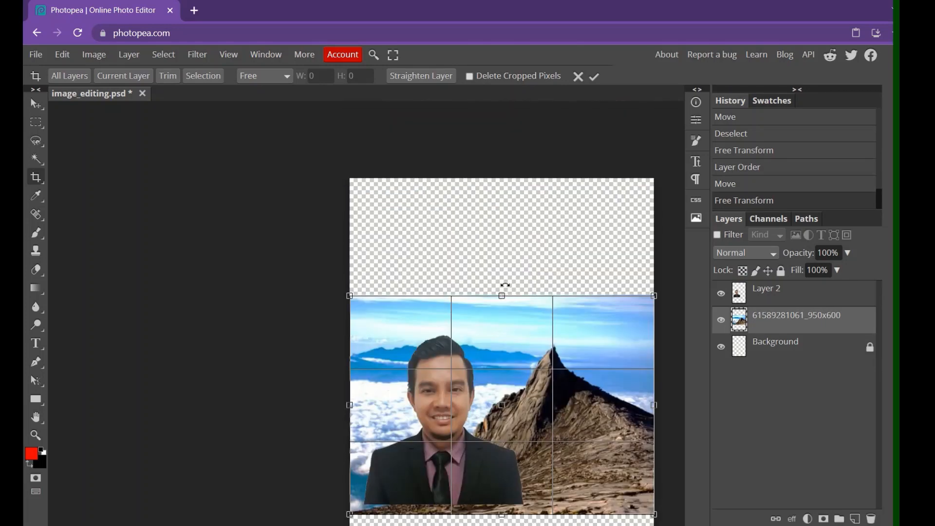
left_click_drag(502, 295, 505, 293)
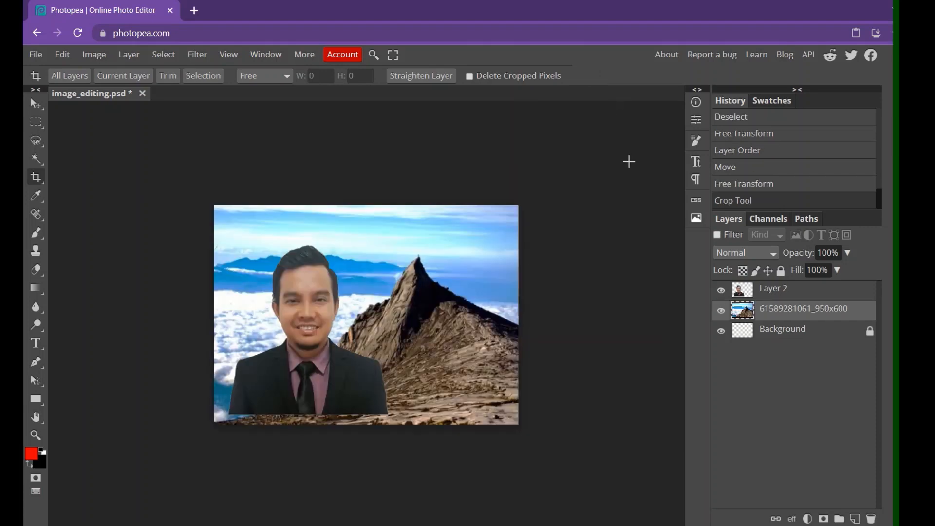
left_click(595, 76)
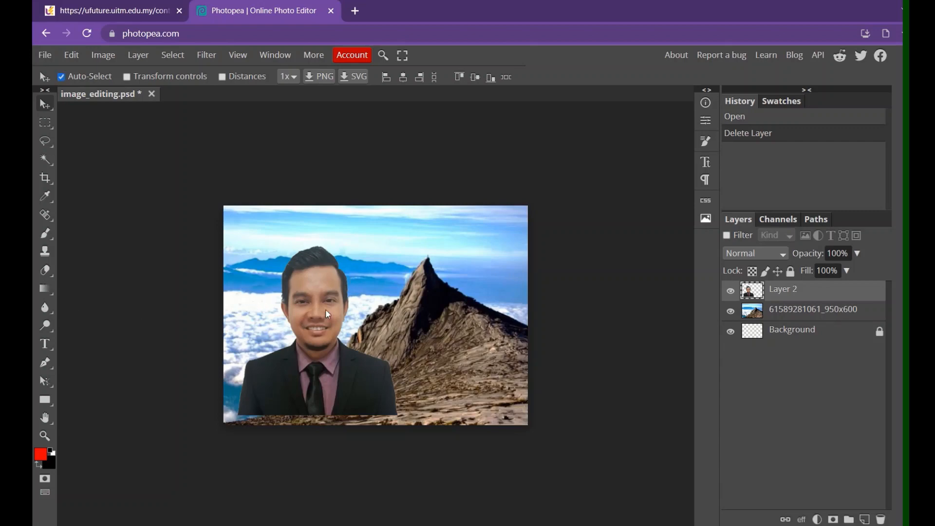
Set up the Blur tool with a 10 px brush at 22% hardness for the man's outline on Layer 2.
scroll(324, 306, "up", 5)
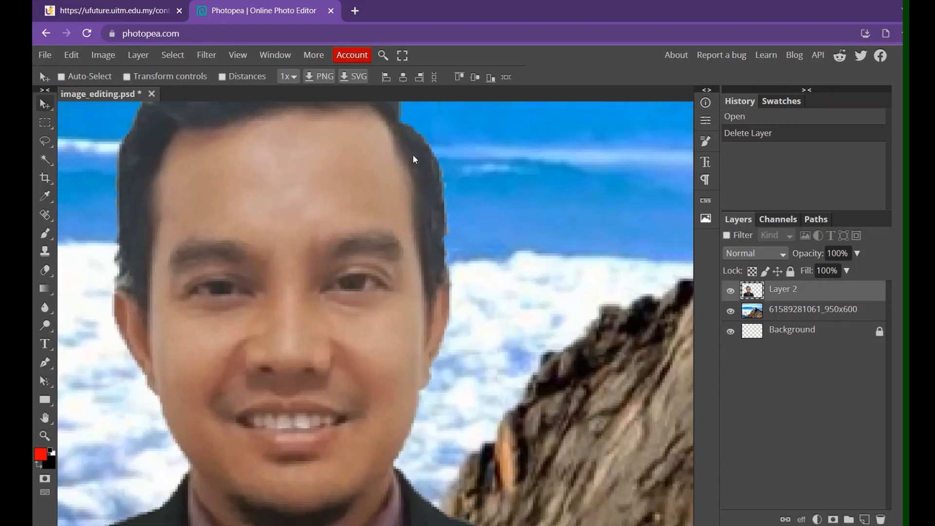
scroll(463, 217, "up", 3)
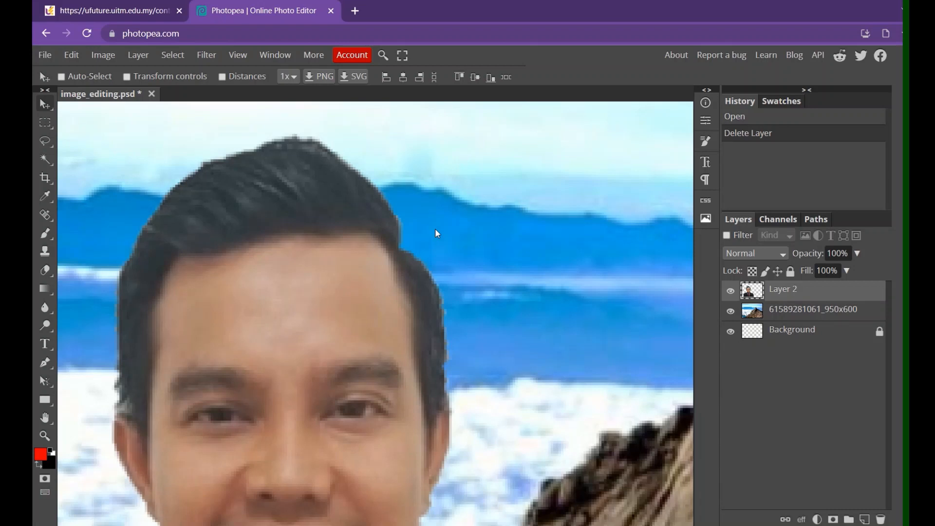
left_click(46, 308)
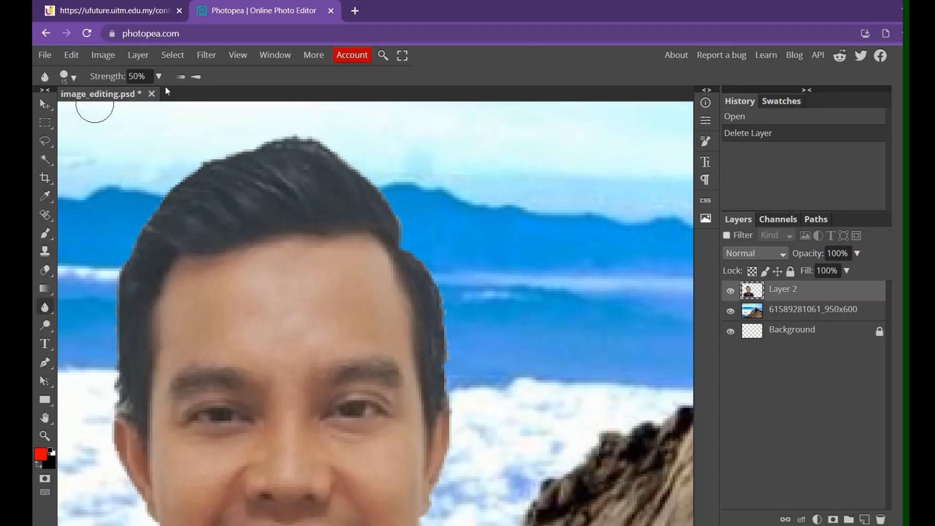
left_click(73, 77)
left_click_drag(157, 111, 140, 117)
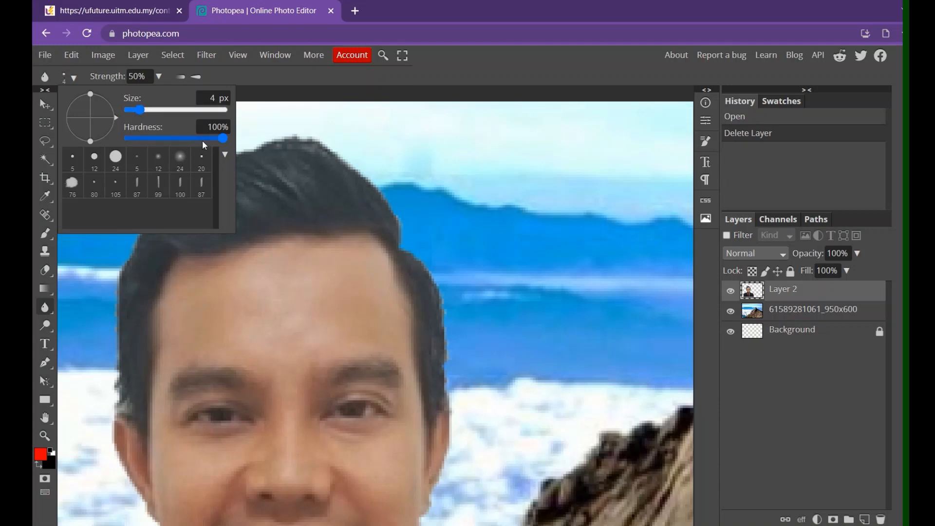
left_click_drag(225, 141, 159, 139)
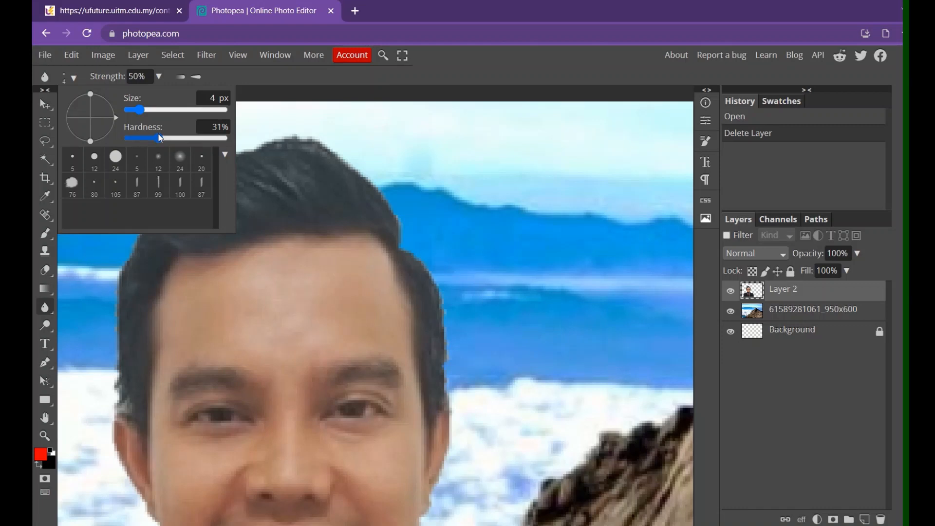
mouse_move(161, 139)
left_mouse_down()
mouse_move(153, 139)
mouse_move(148, 114)
left_mouse_up()
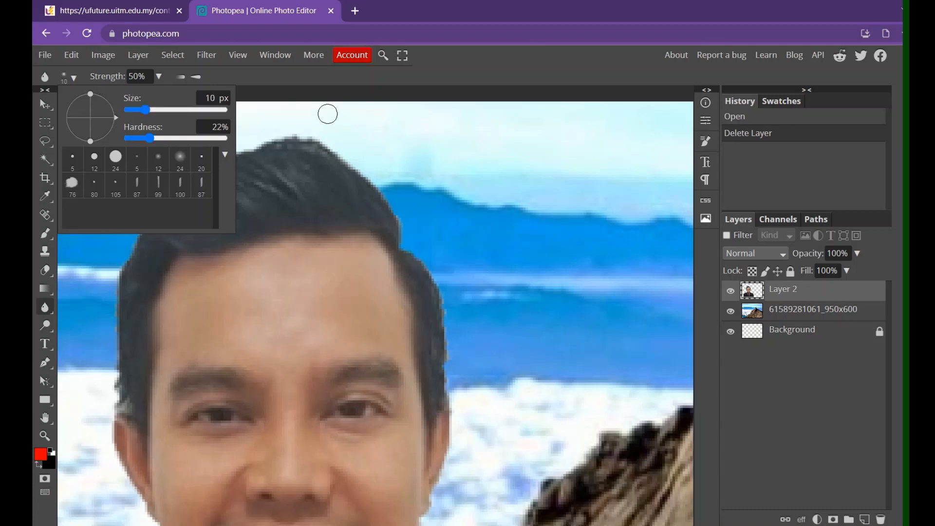
Blur the man's cutout edge around the hair, ears and cheeks so that it blends into the background.
left_click(399, 256)
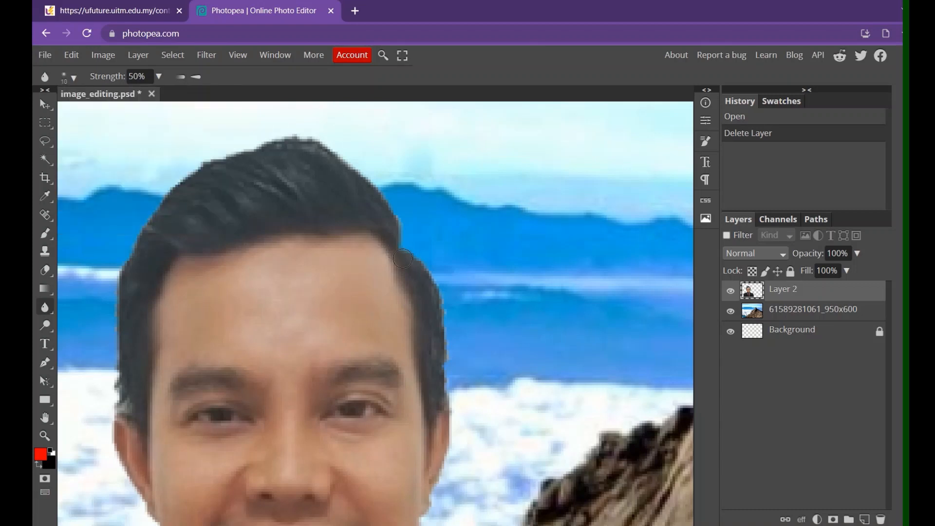
mouse_move(403, 253)
left_mouse_down()
mouse_move(422, 257)
mouse_move(444, 287)
mouse_move(452, 403)
mouse_move(454, 396)
left_mouse_up()
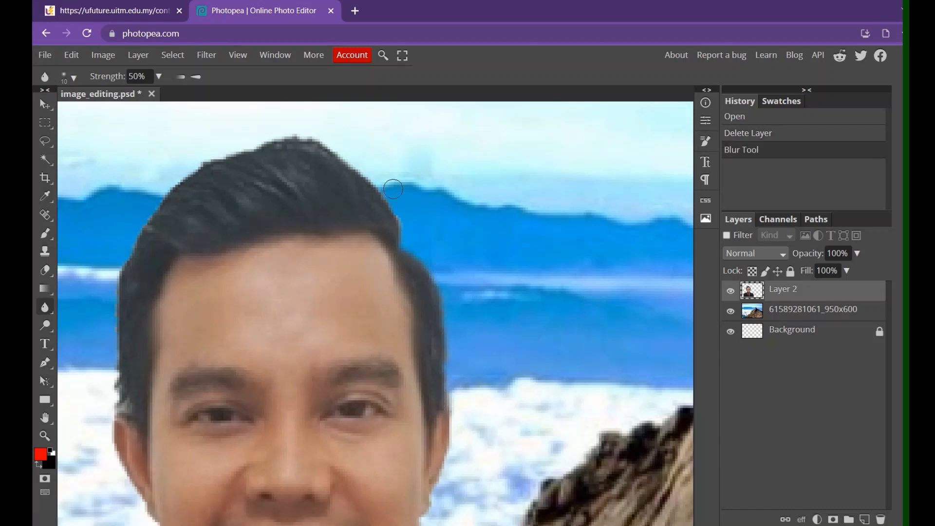
mouse_move(388, 198)
left_mouse_down()
mouse_move(353, 161)
mouse_move(291, 136)
mouse_move(198, 161)
mouse_move(168, 187)
mouse_move(137, 231)
mouse_move(123, 279)
mouse_move(240, 272)
mouse_move(240, 229)
mouse_move(156, 240)
mouse_move(129, 267)
mouse_move(117, 298)
mouse_move(131, 290)
mouse_move(121, 295)
mouse_move(117, 415)
mouse_move(142, 506)
left_mouse_up()
scroll(359, 323, "down", 3)
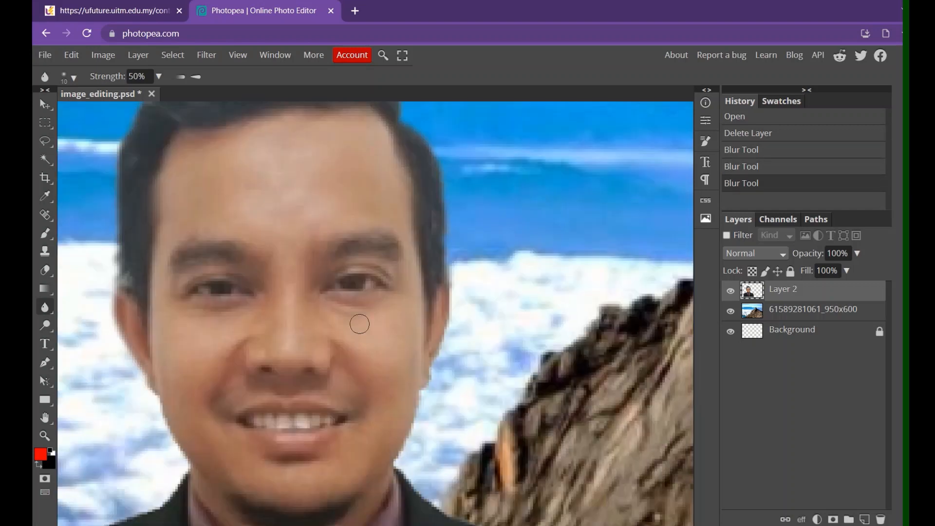
mouse_move(131, 383)
left_mouse_down()
mouse_move(161, 404)
mouse_move(186, 467)
mouse_move(171, 485)
left_mouse_up()
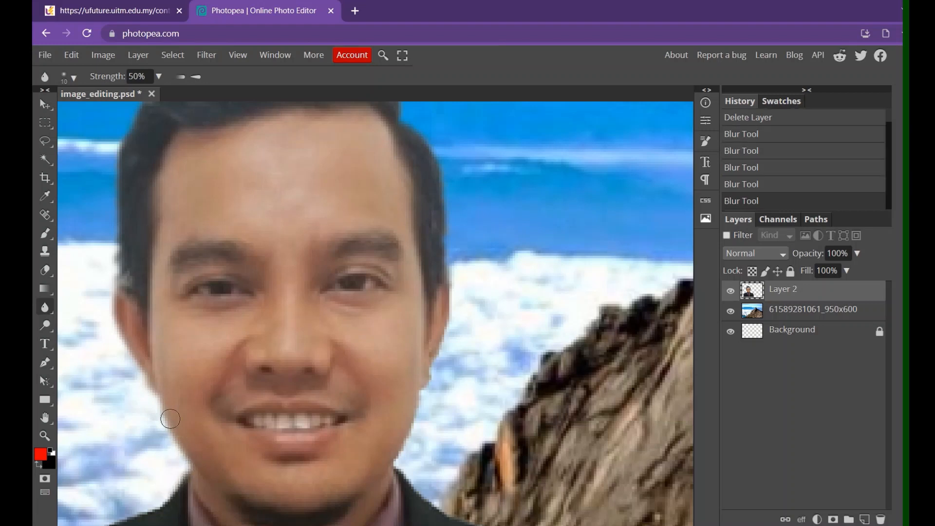
scroll(204, 347, "down", 3)
mouse_move(194, 419)
left_mouse_down()
mouse_move(146, 445)
mouse_move(183, 390)
left_mouse_up()
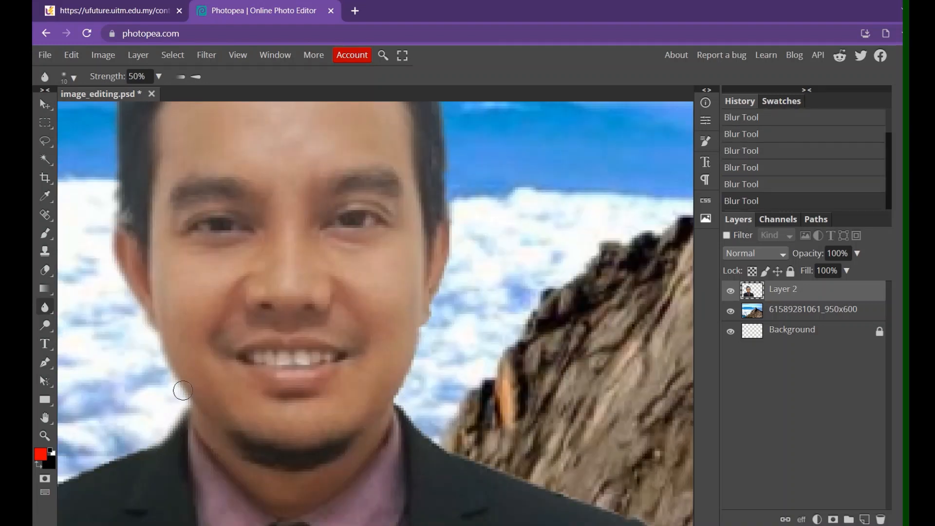
Blur the cutout edge along the man's jaw, neck and suit shoulders on both sides.
scroll(219, 390, "down", 2)
scroll(293, 390, "left", 5)
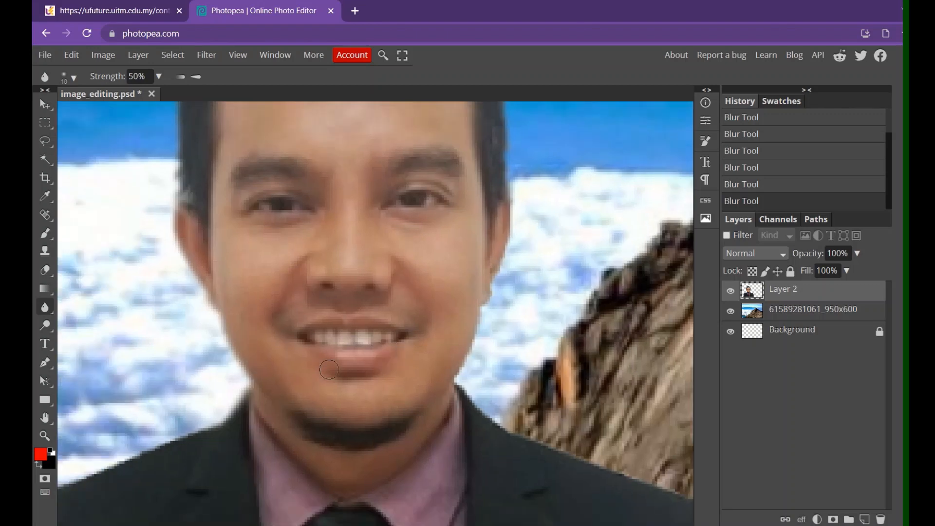
mouse_move(395, 365)
left_mouse_down()
mouse_move(343, 371)
mouse_move(196, 428)
mouse_move(180, 448)
left_mouse_up()
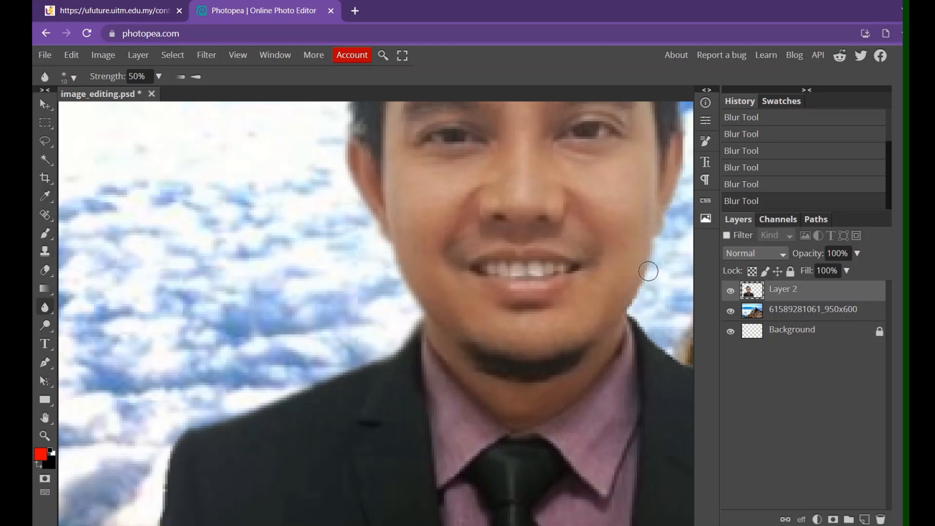
left_click_drag(638, 320, 678, 359)
scroll(505, 333, "right", 3)
scroll(505, 333, "down", 4)
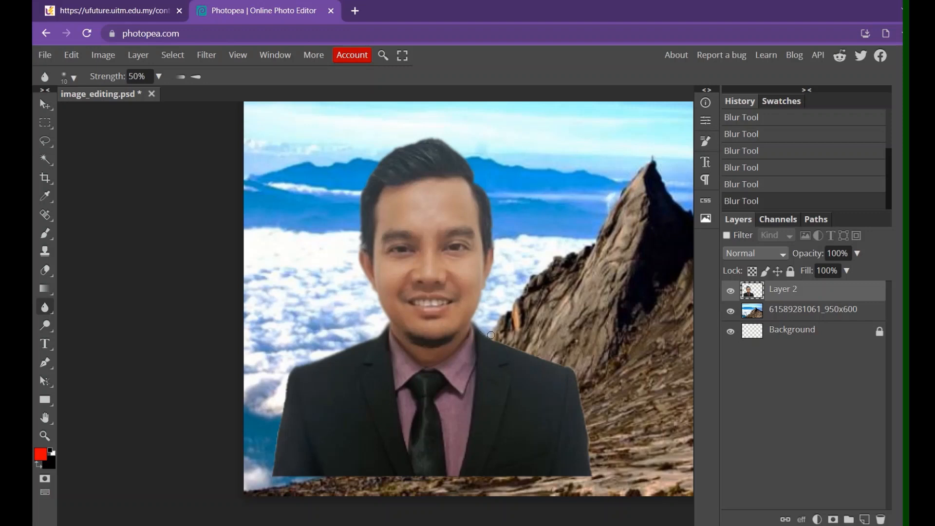
left_click_drag(532, 349, 577, 340)
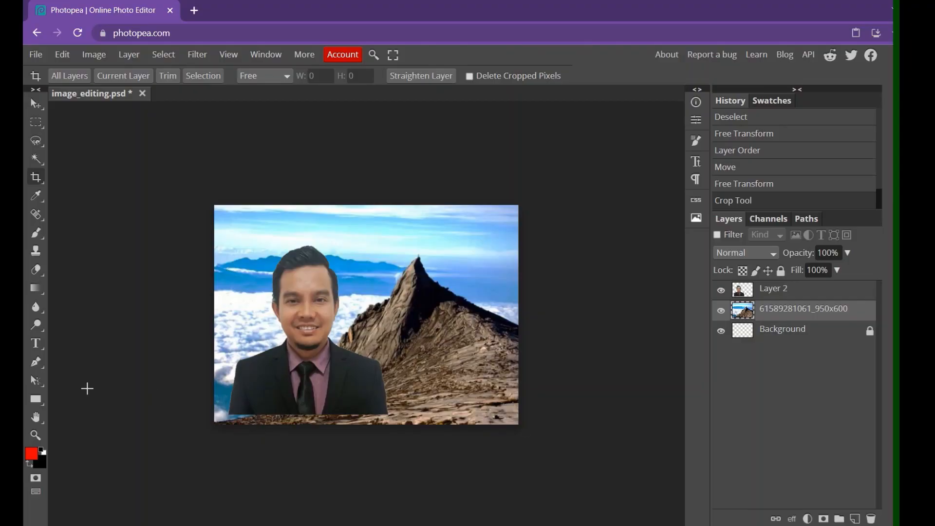
Start a text layer in the sky above the mountain peak and set its font to Destroy.
left_click(35, 344)
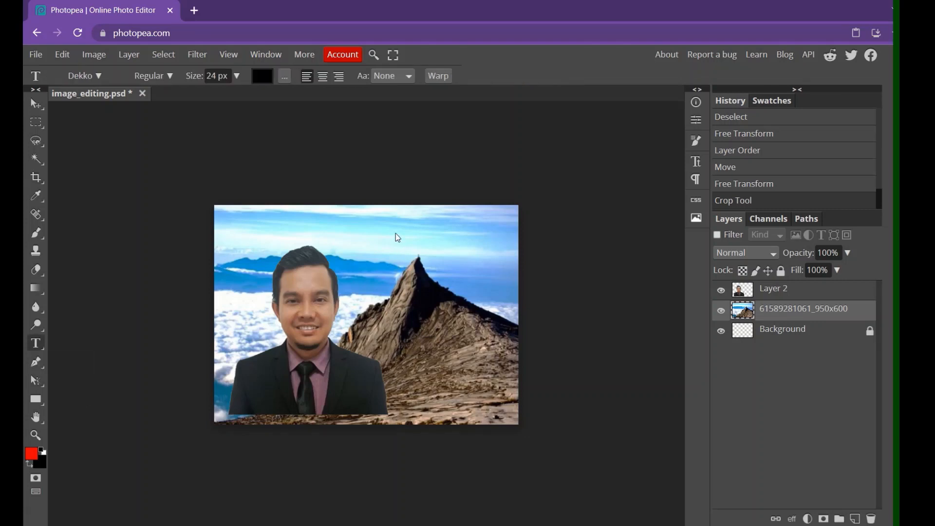
left_click(384, 226)
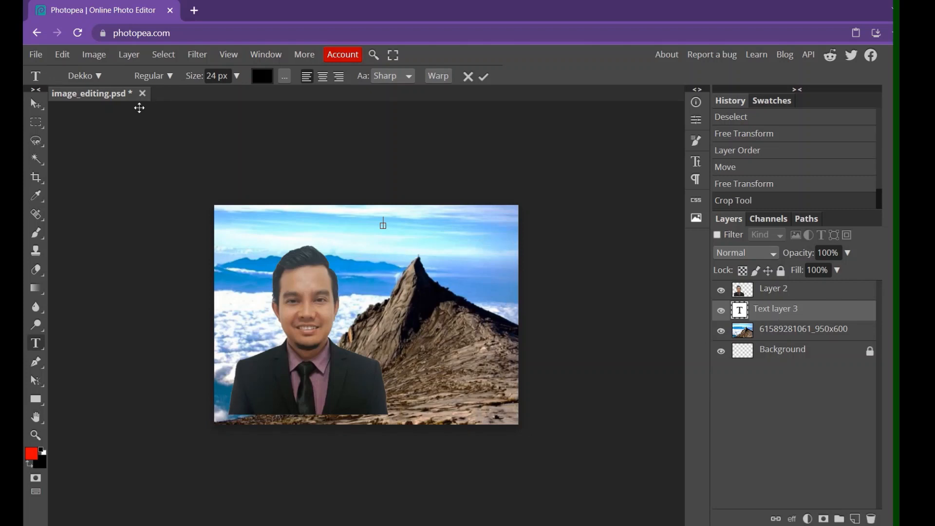
left_click(96, 76)
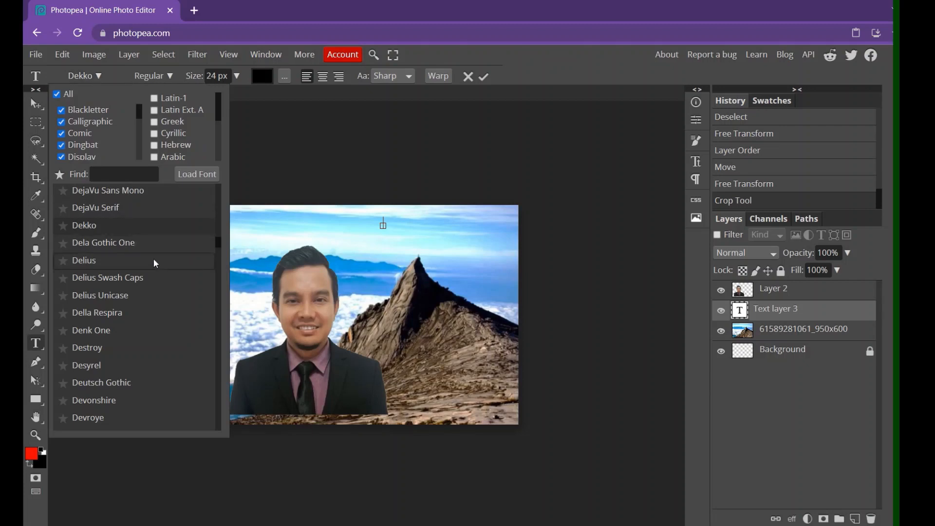
scroll(117, 234, "up", 6)
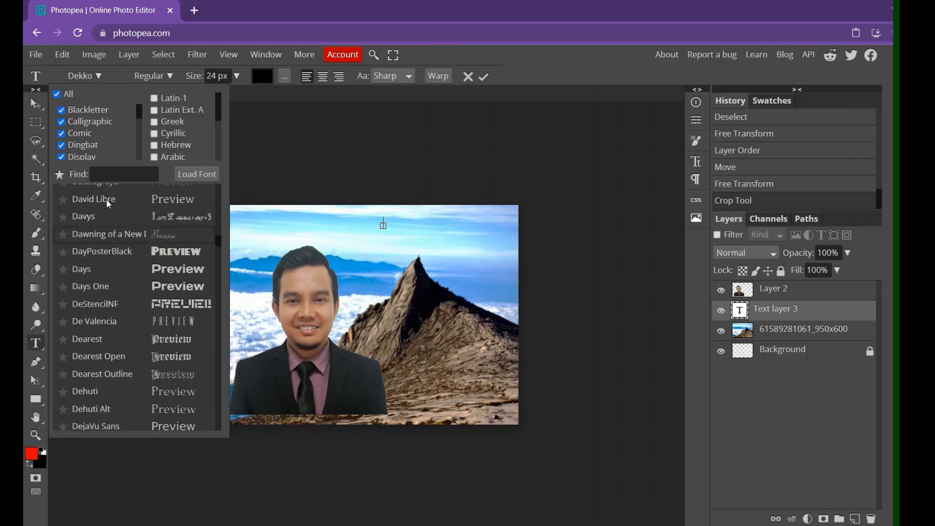
left_click(104, 79)
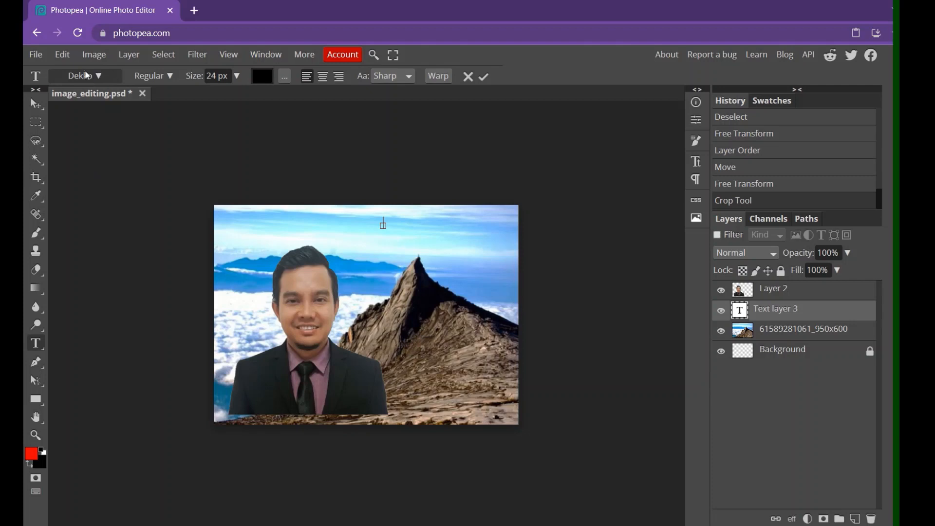
left_click(103, 78)
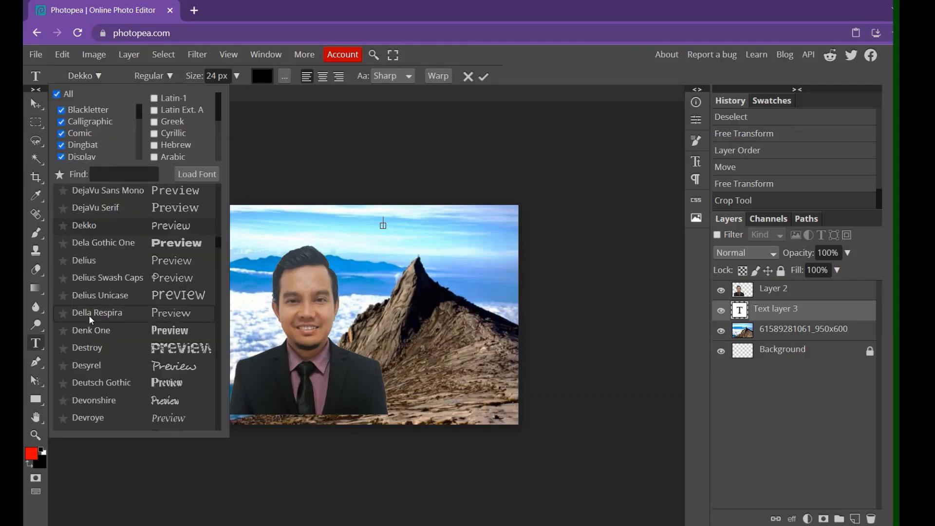
left_click(118, 350)
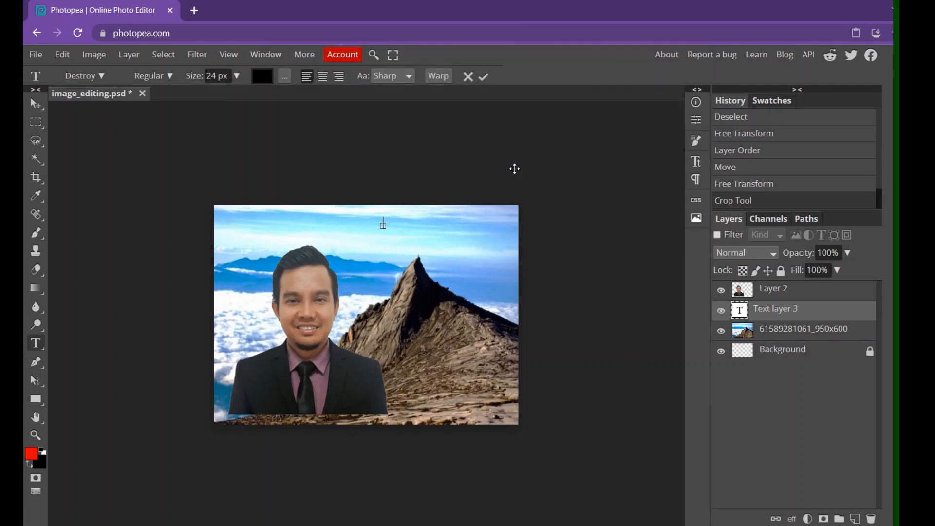
Enter the text "Mount Kinabalu" and move it left and down so that it fits within the photo above the peak.
type("Mount Kina")
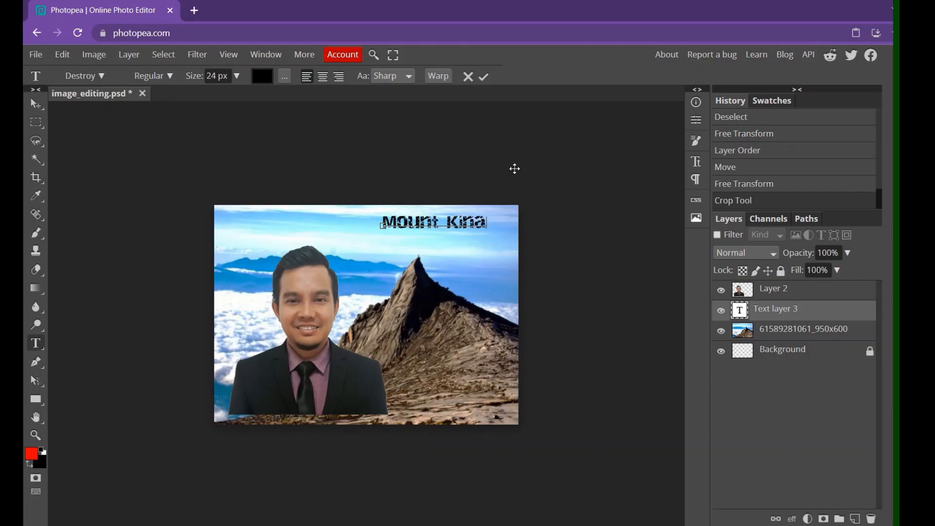
type("balu")
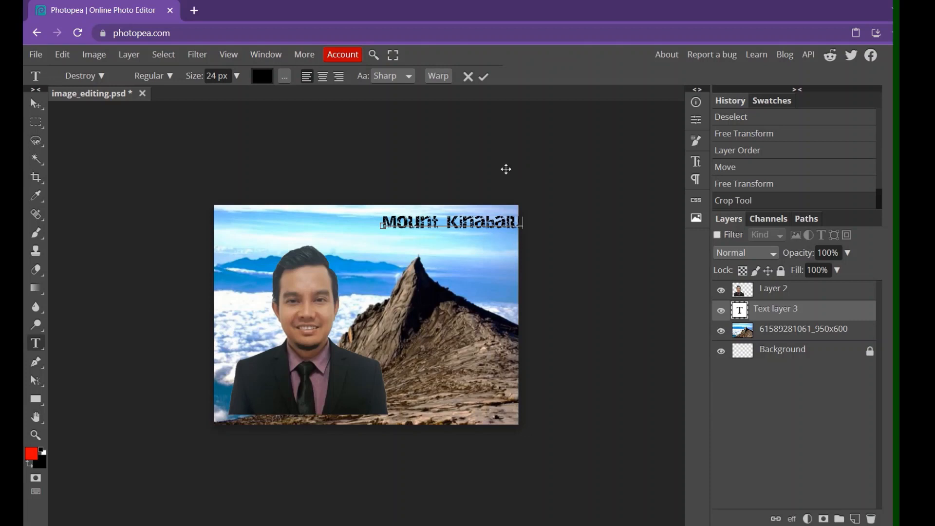
left_click_drag(495, 230, 480, 258)
left_click(459, 235)
left_click(35, 104)
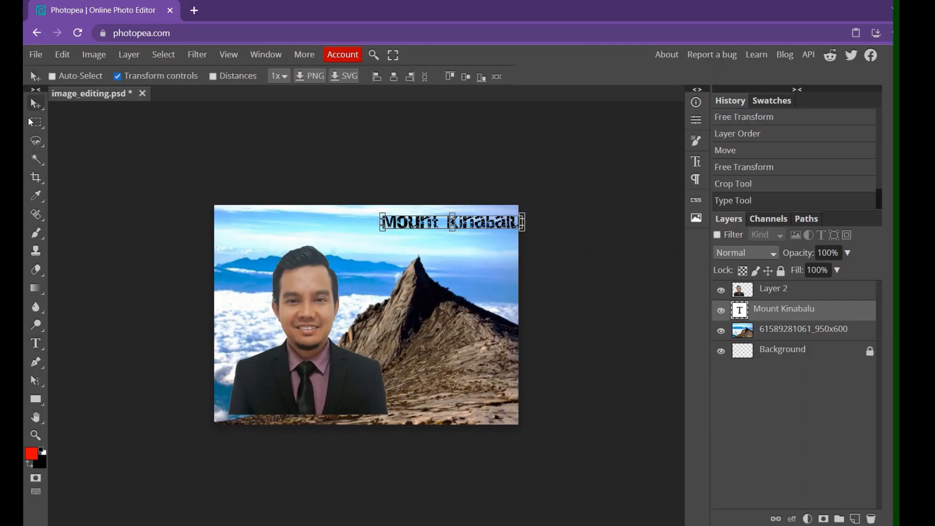
left_click_drag(414, 227, 392, 246)
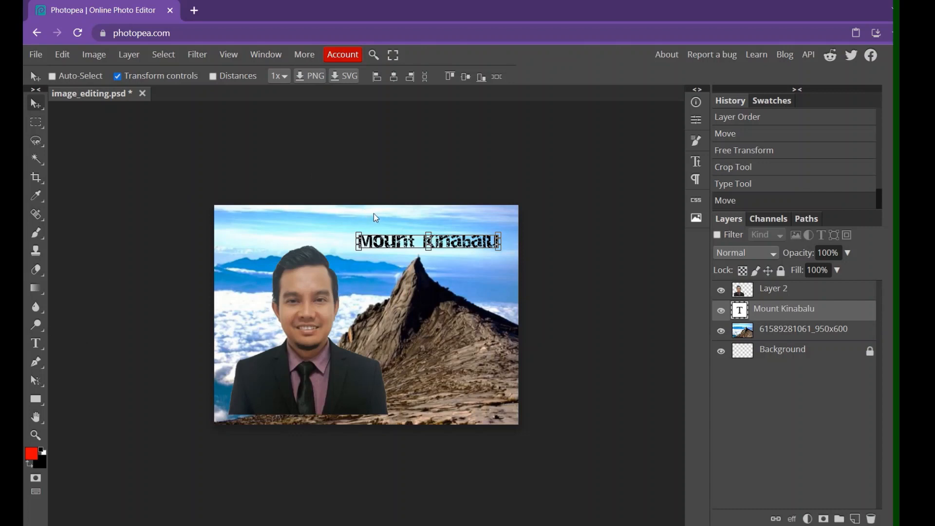
Recolour the whole "Mount Kinabalu" title dark blue, hex 110864, and apply the text edit.
left_click(36, 344)
left_click(398, 244)
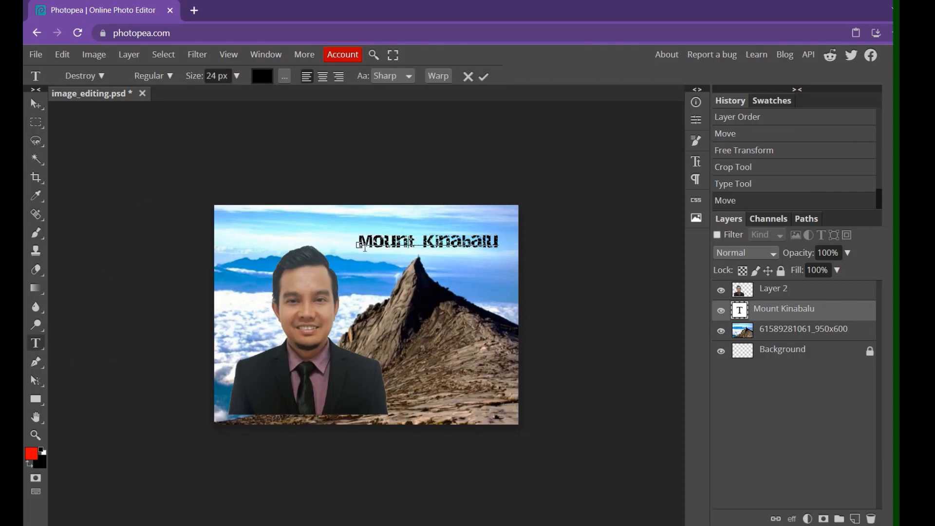
left_click_drag(361, 246, 522, 238)
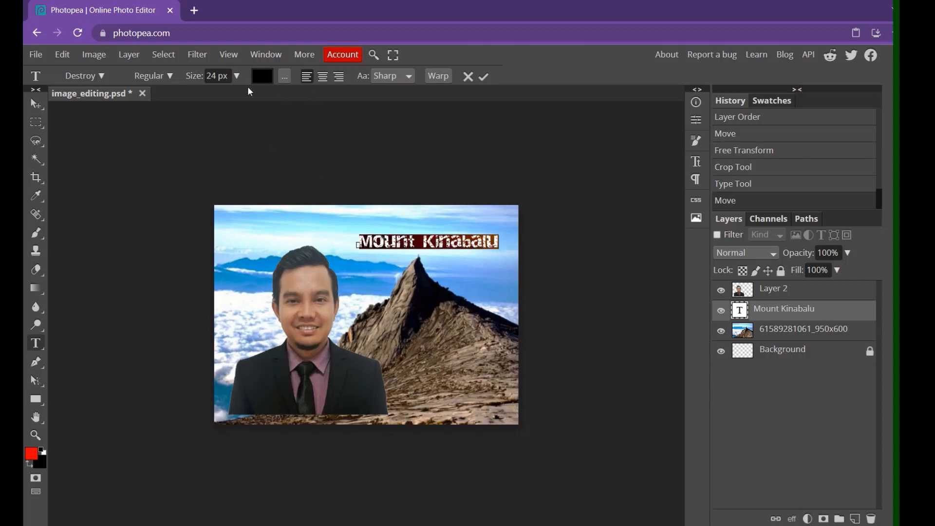
left_click(263, 76)
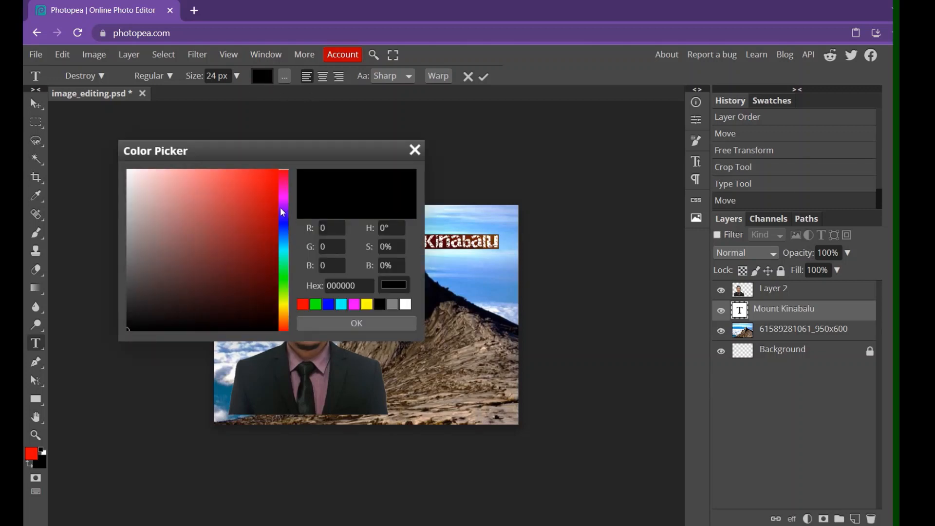
left_click(285, 220)
left_click(266, 267)
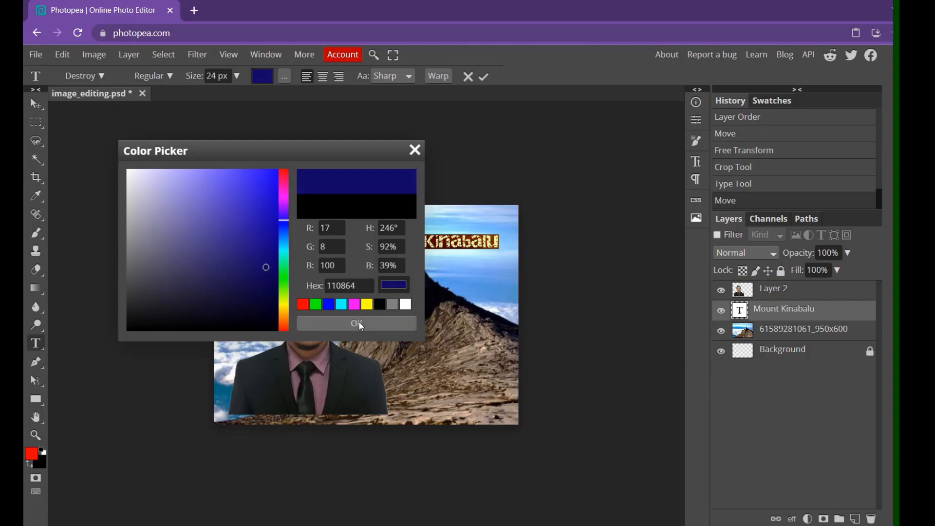
left_click(359, 324)
left_click(484, 76)
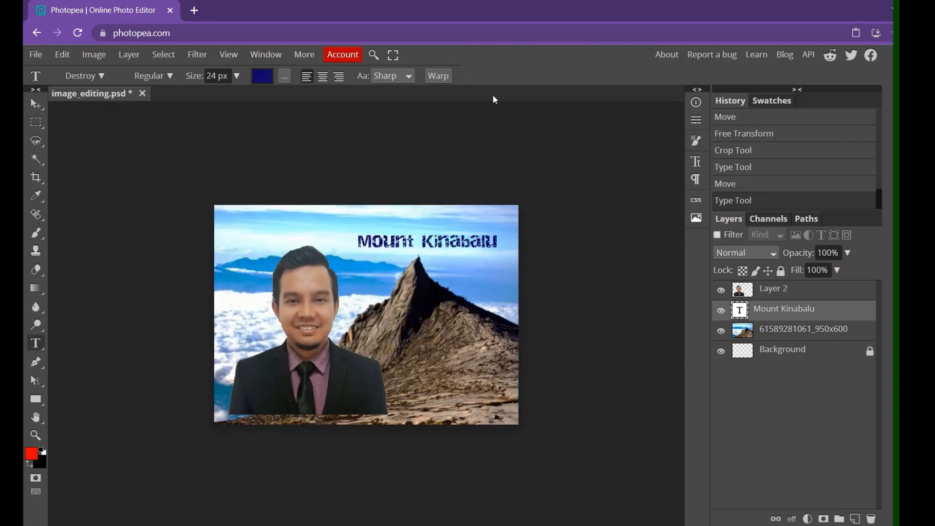
Move the "Mount Kinabalu" title slightly upward in the sky above the peak and apply the change.
left_click(443, 241)
mouse_move(381, 261)
left_mouse_down()
mouse_move(376, 244)
mouse_move(382, 252)
left_mouse_up()
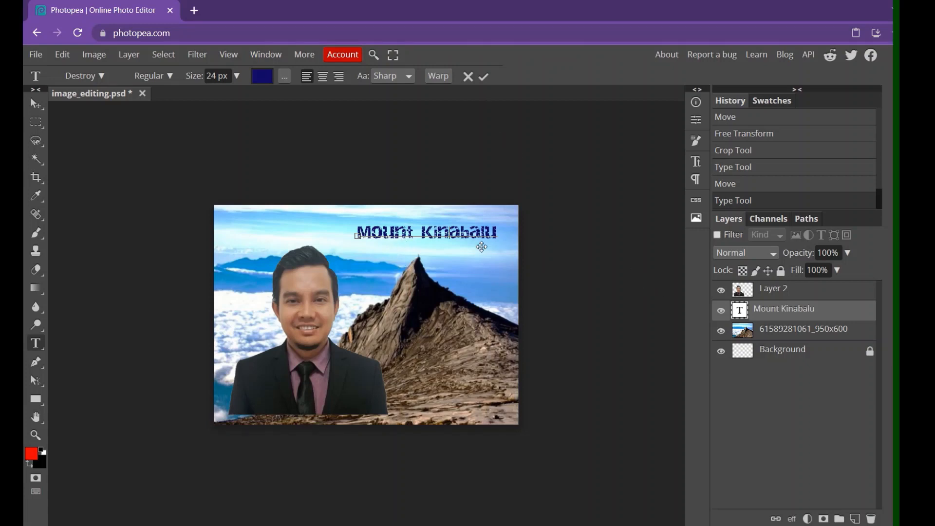
left_click(484, 77)
Save the project as image_editing.psd in the MMW3 folder on the desktop.
key("ctrl+s")
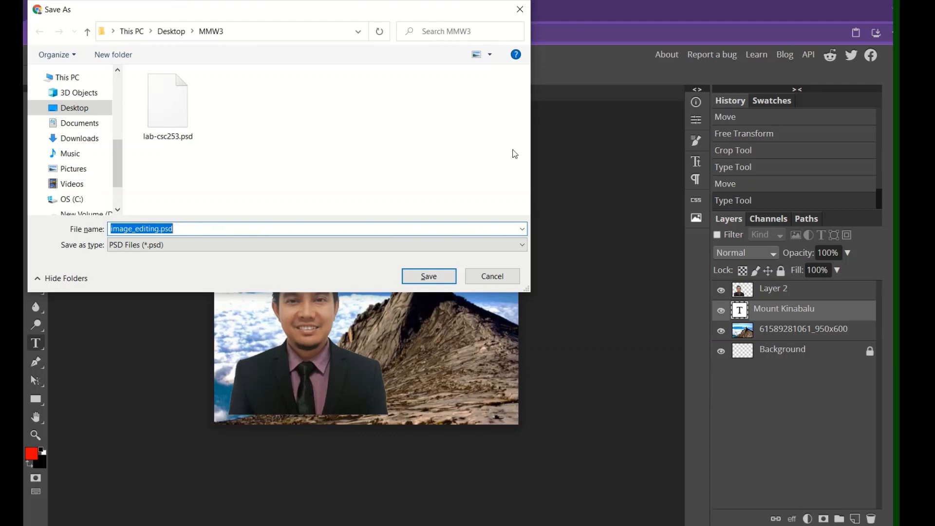
left_click(492, 276)
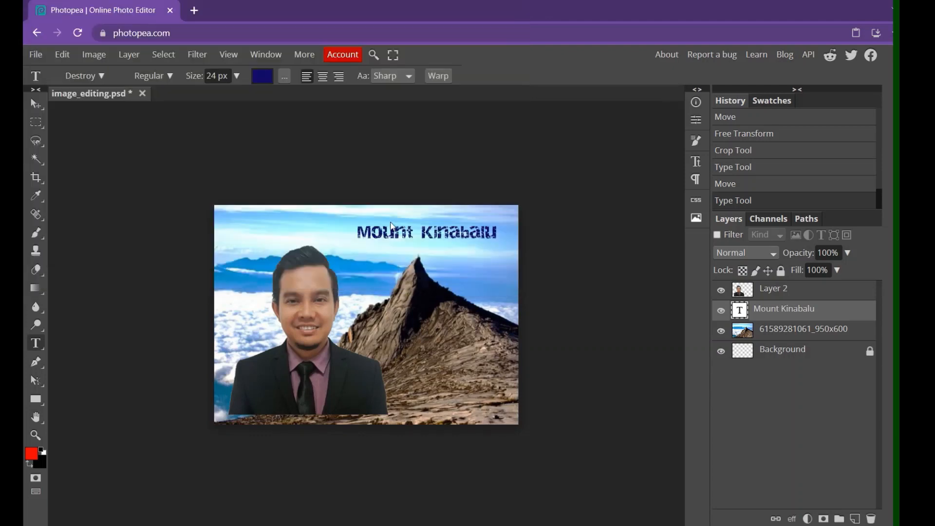
left_click(39, 55)
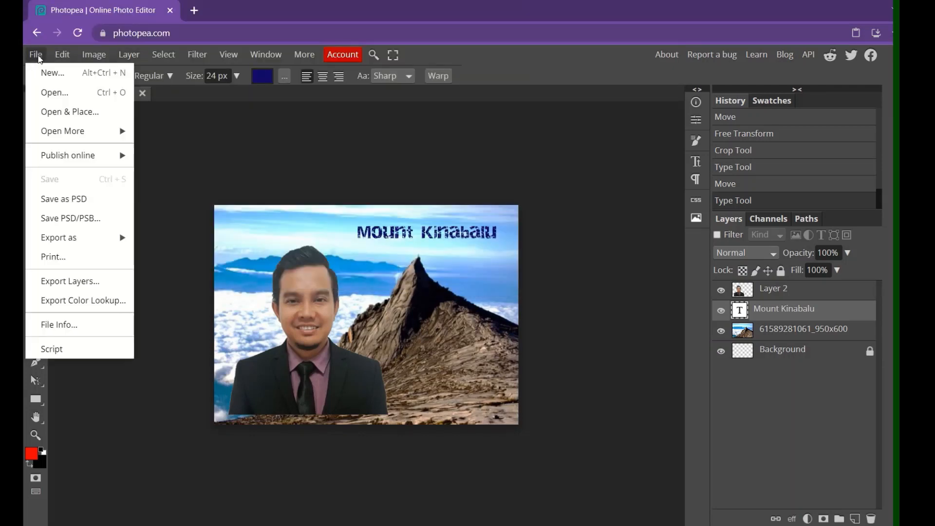
left_click(67, 200)
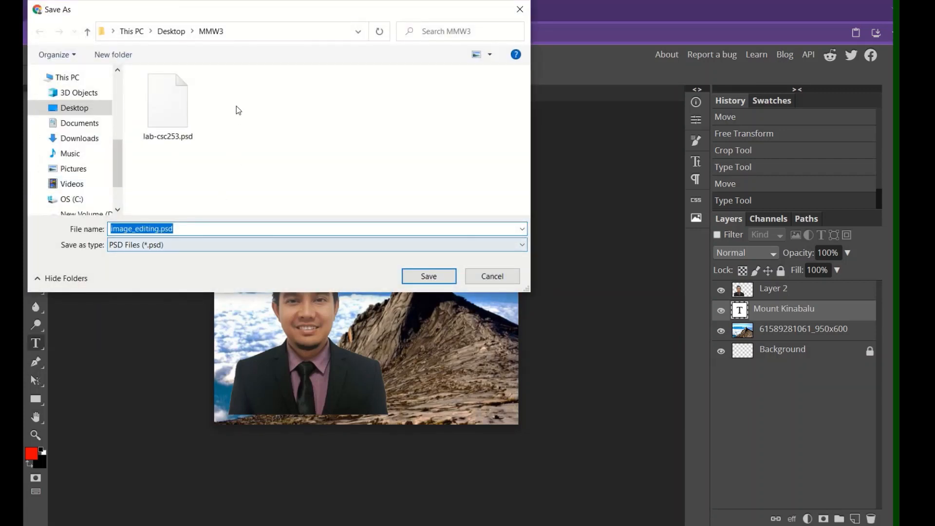
left_click(436, 279)
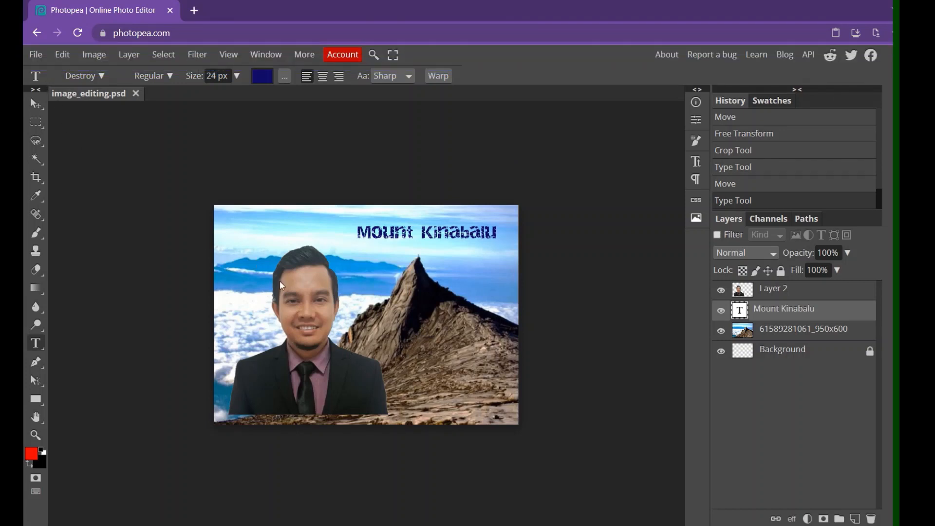
Reopen the saved image_editing.psd from the MMW3 folder and close the original copy of the document.
left_click(35, 54)
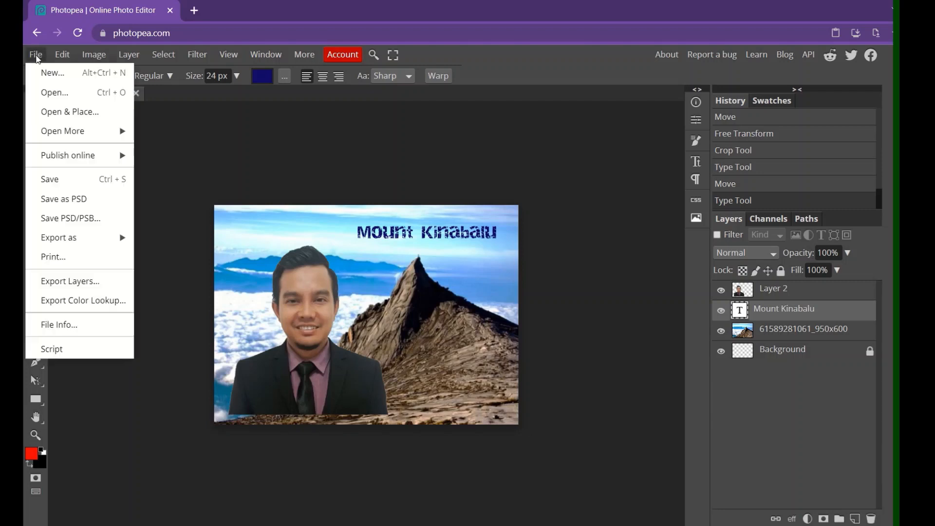
left_click(53, 93)
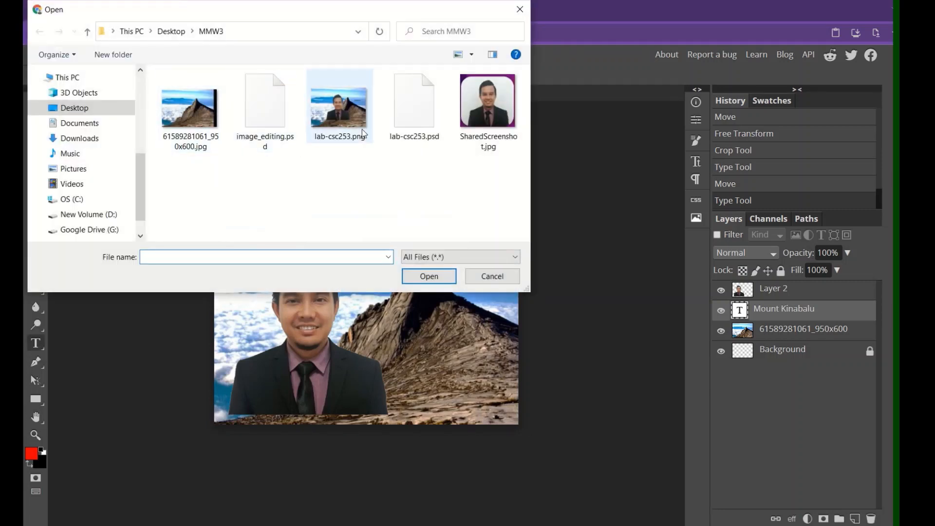
left_click(257, 142)
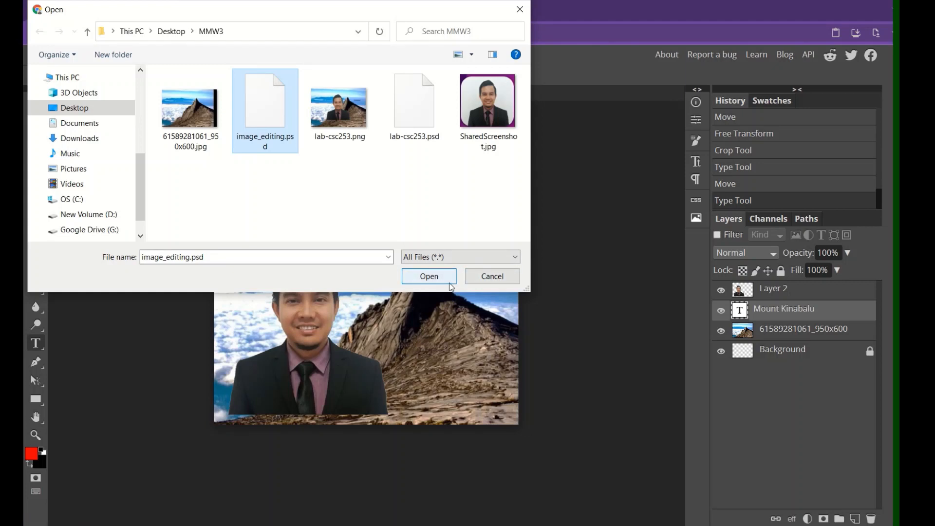
left_click(429, 276)
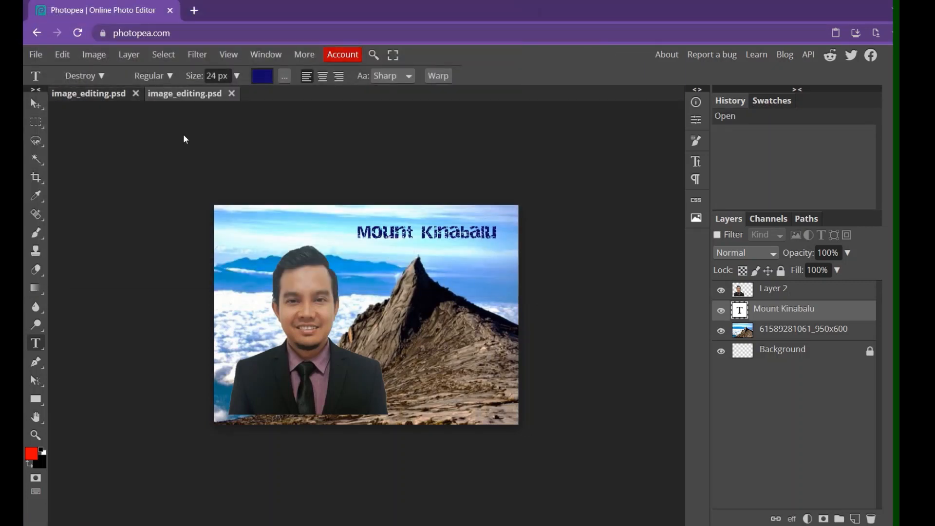
left_click(136, 96)
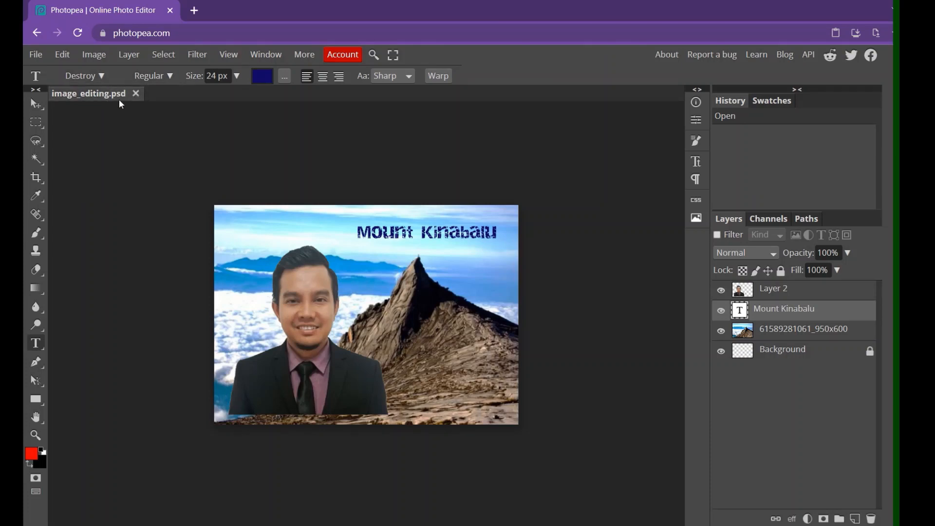
Select each layer of the reopened file in turn to check that the photo, title, man and background are still separate.
left_click(778, 336)
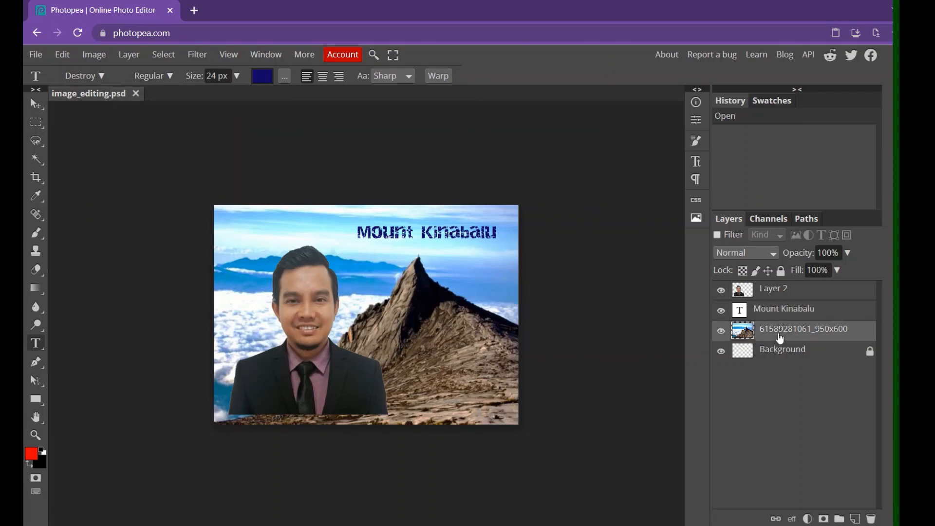
left_click(779, 355)
left_click(783, 292)
left_click(803, 314)
left_click(802, 337)
left_click(800, 357)
left_click(795, 312)
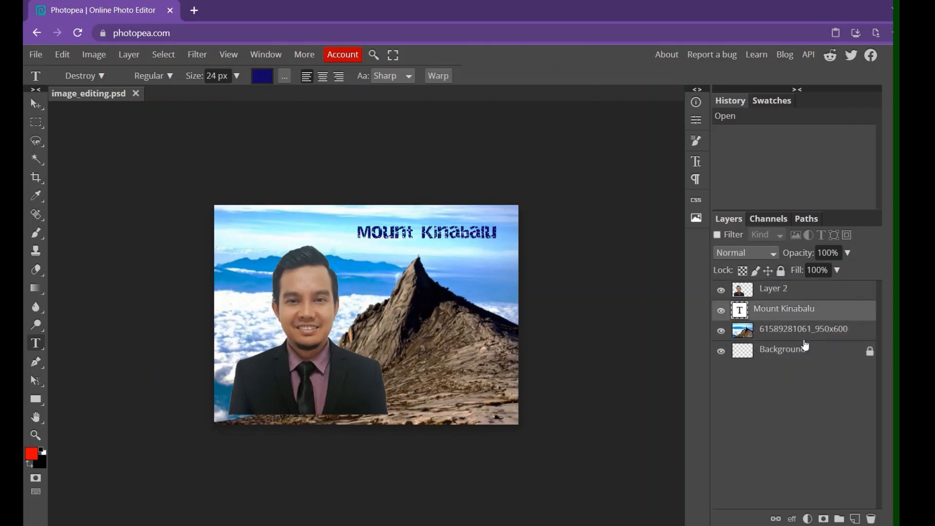
Export the image as image_editing.png at 600 × 433 px and 100% quality to the MMW3 folder, and view the exported file.
left_click(36, 54)
mouse_move(70, 238)
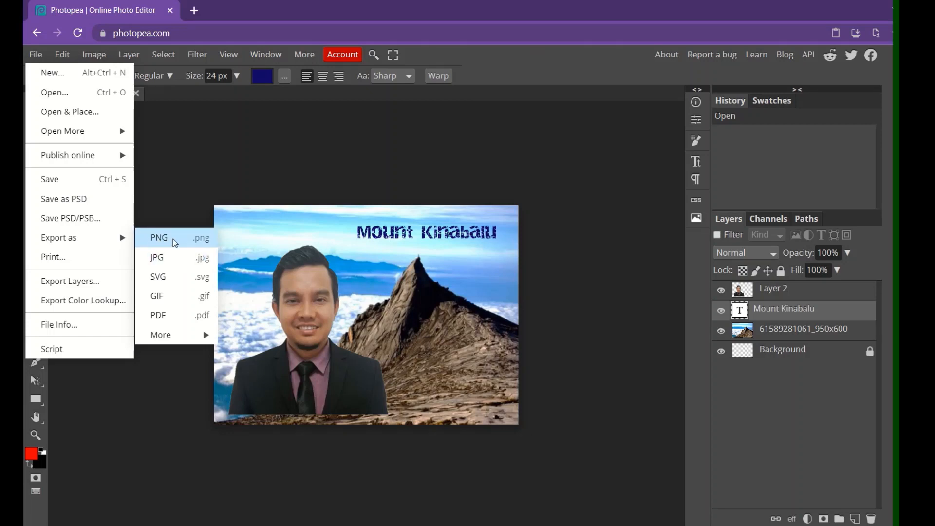
left_click(159, 238)
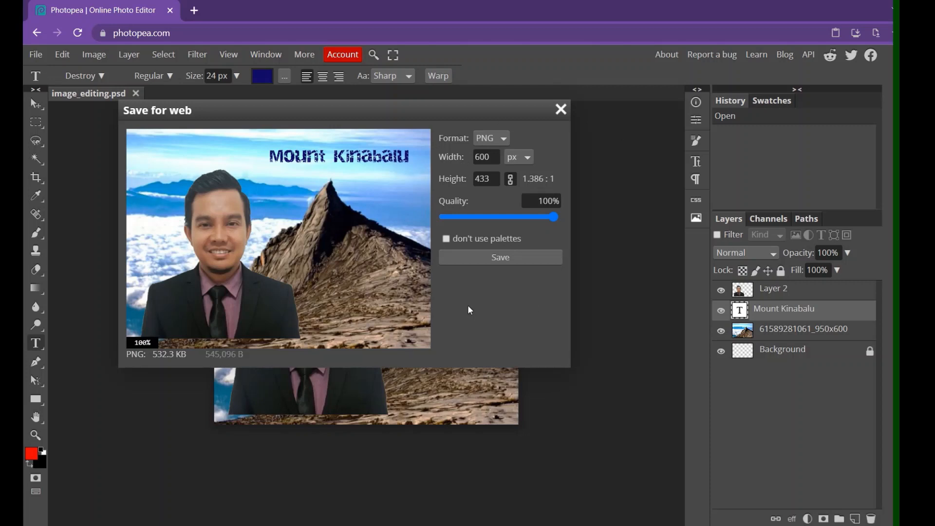
left_click(489, 259)
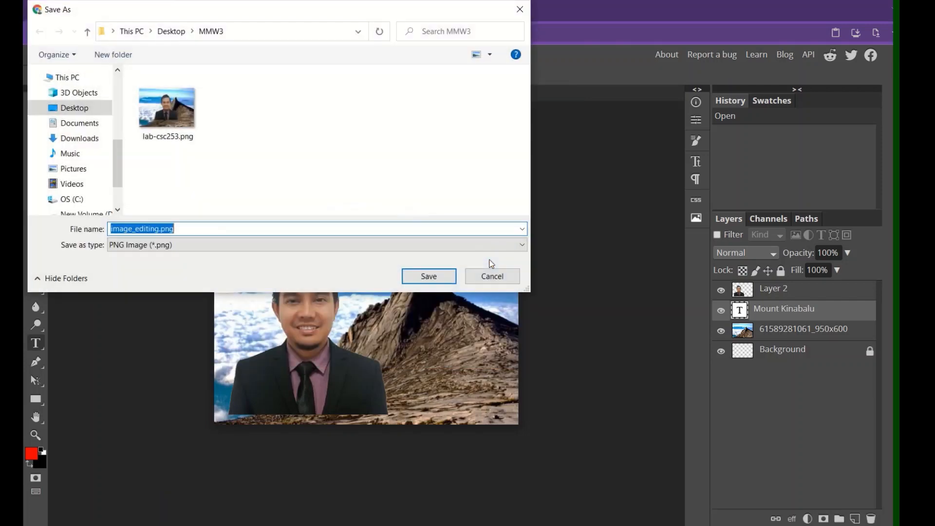
left_click(432, 276)
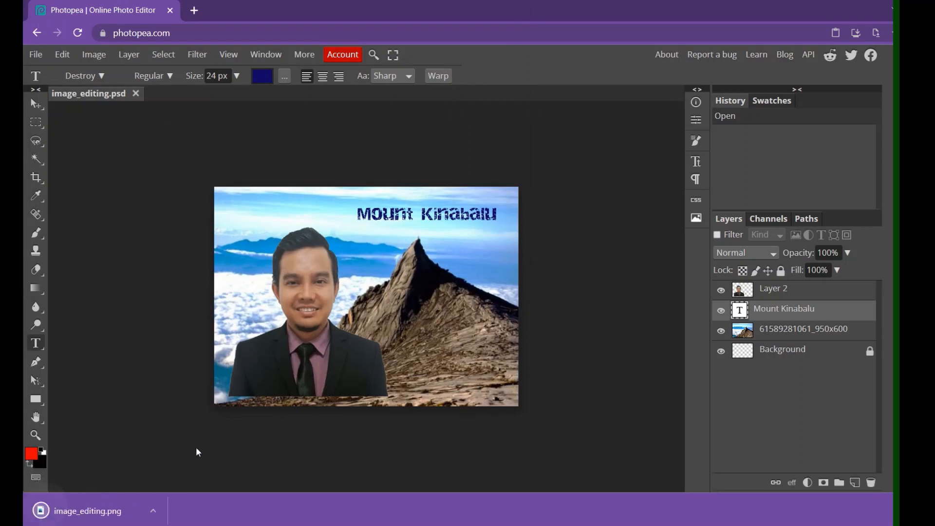
left_click(87, 512)
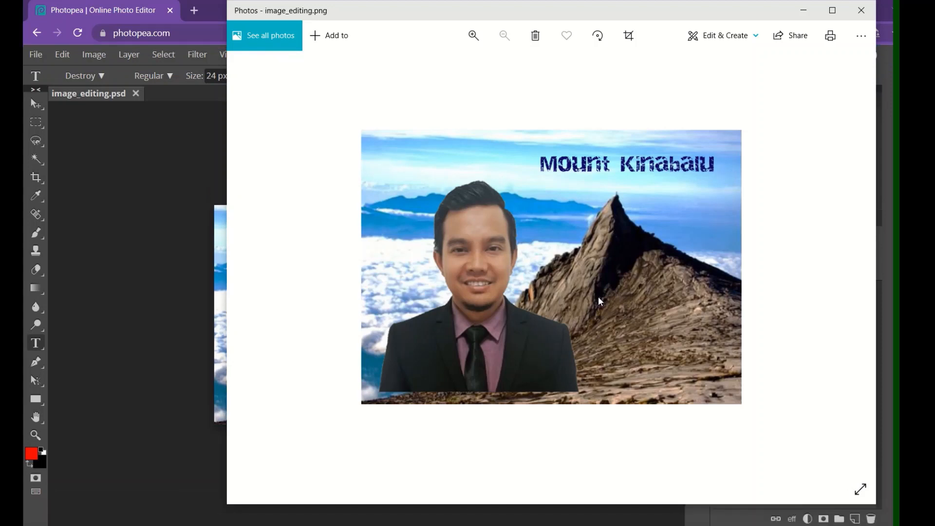
left_click(861, 10)
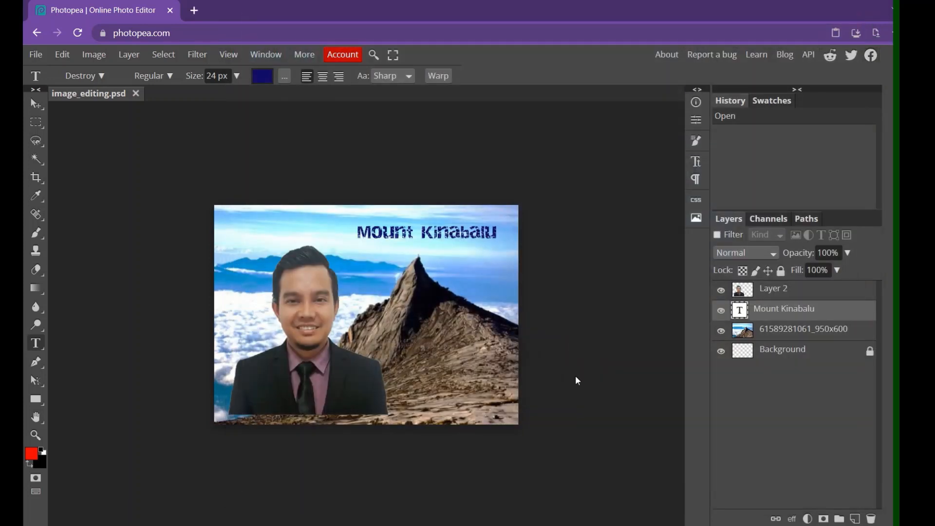